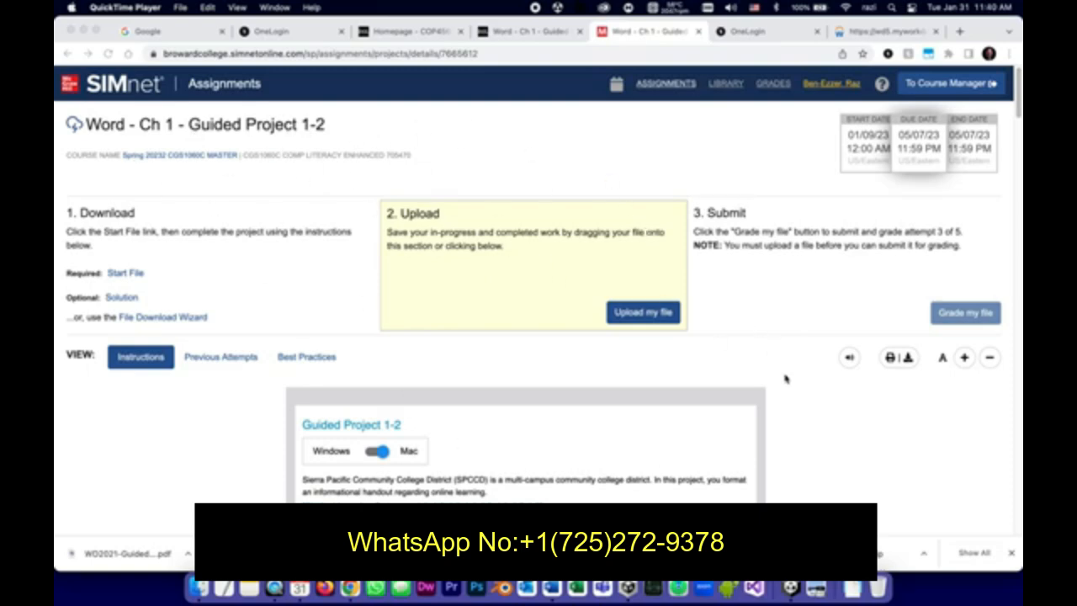
Download the Guided Project 1-2 start file and solution file with the File Download Wizard, and close the wizard
scroll(785, 380, "down", 2)
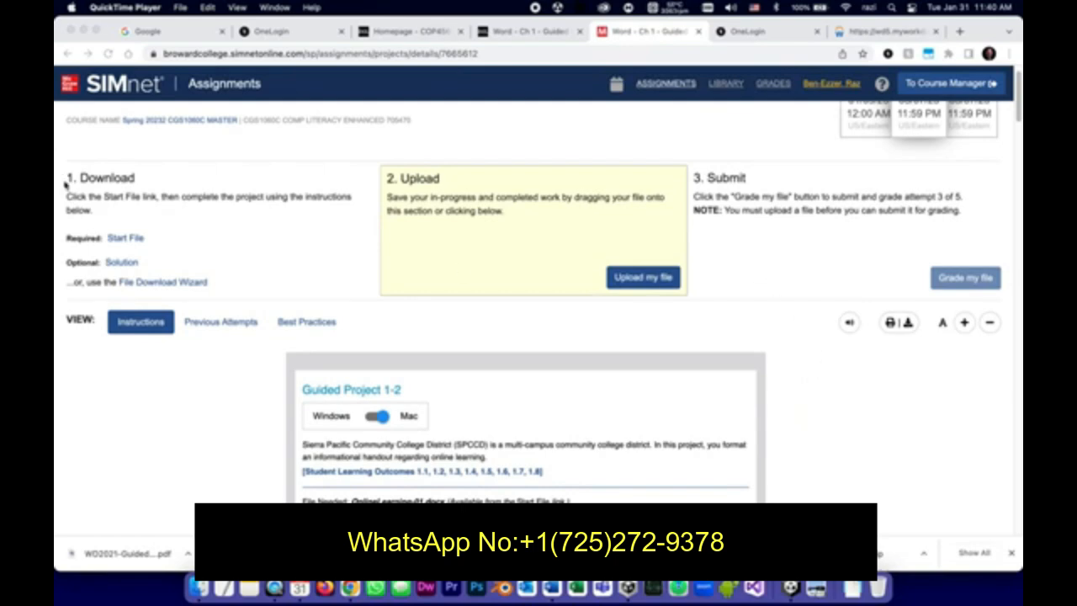
scroll(244, 230, "down", 1)
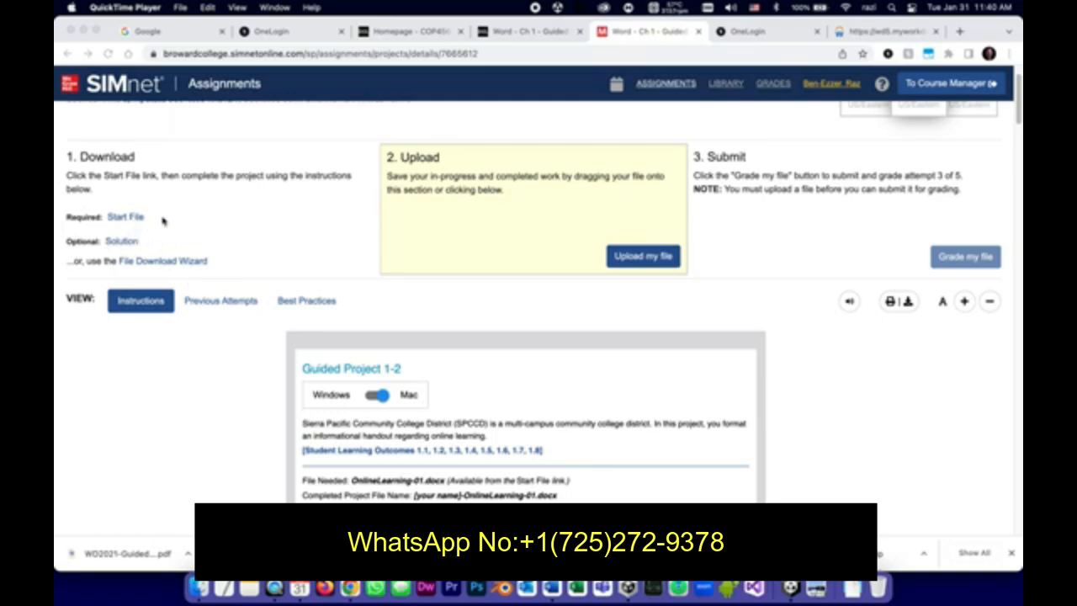
left_click(165, 262)
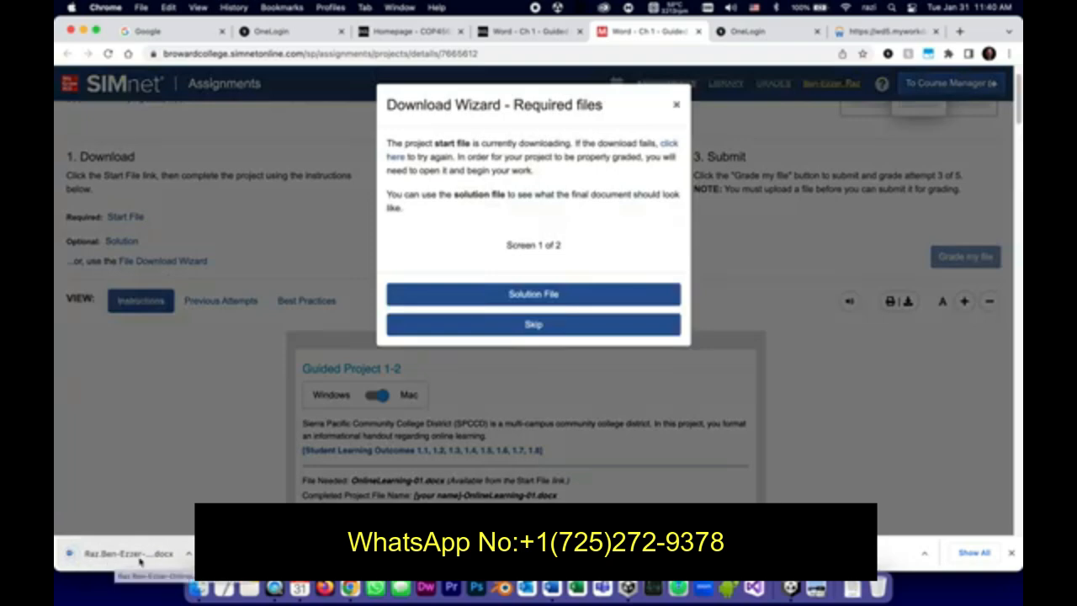
left_click(500, 294)
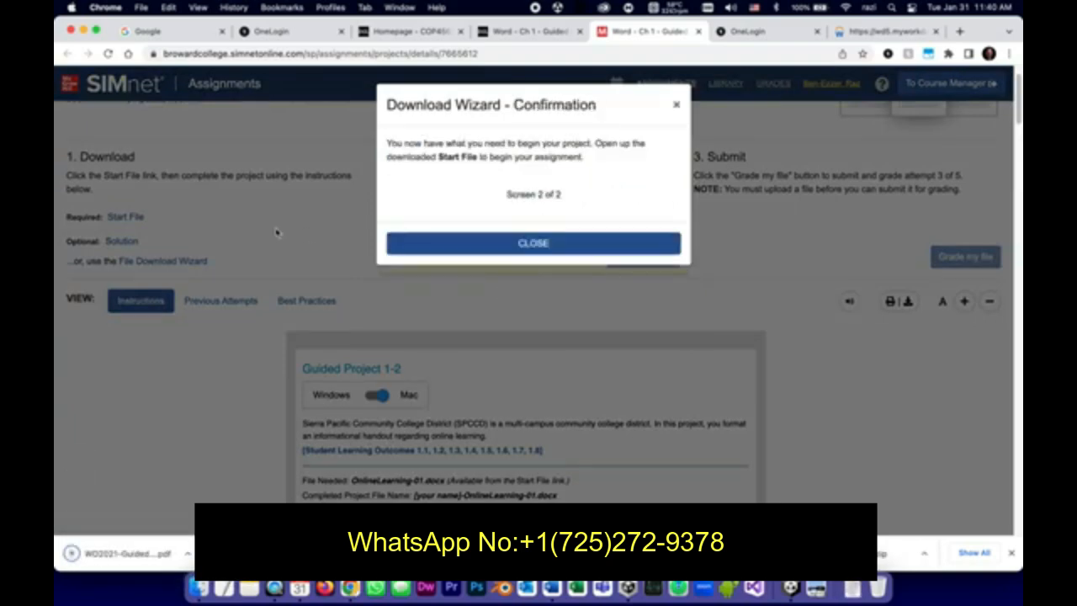
left_click(677, 106)
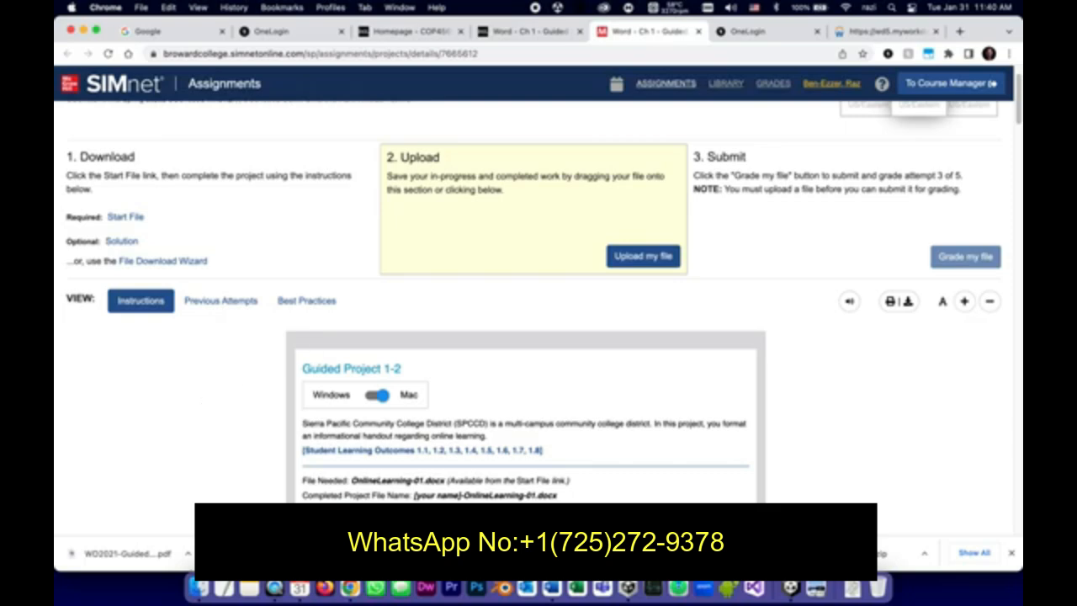
Open WD2021-GuidedProject-1-2-solution.pdf from the Downloads folder in Finder
left_click_drag(1022, 145, 565, 103)
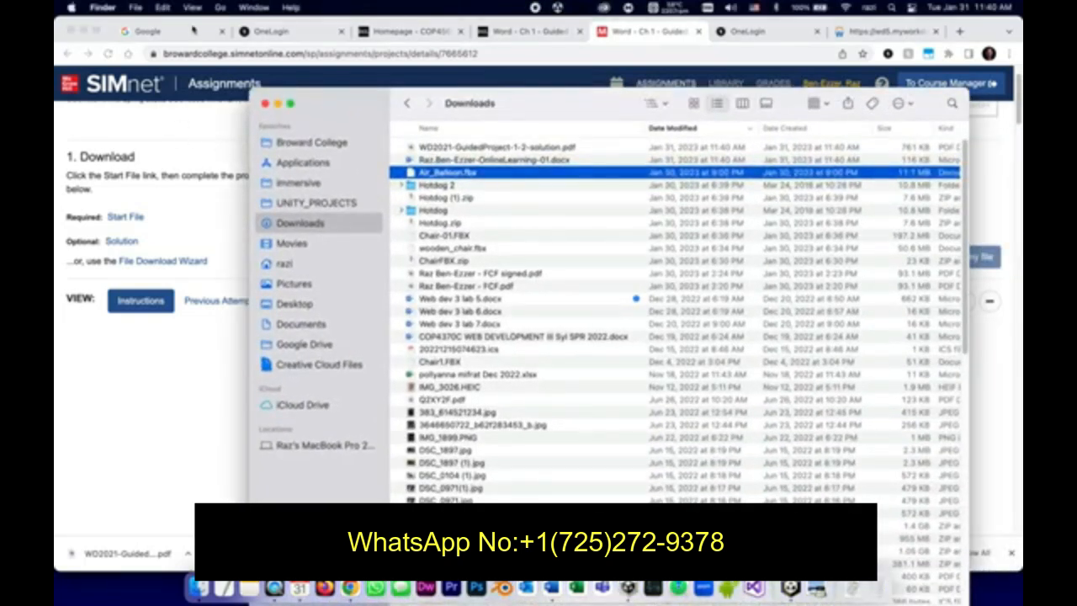
left_click(112, 34)
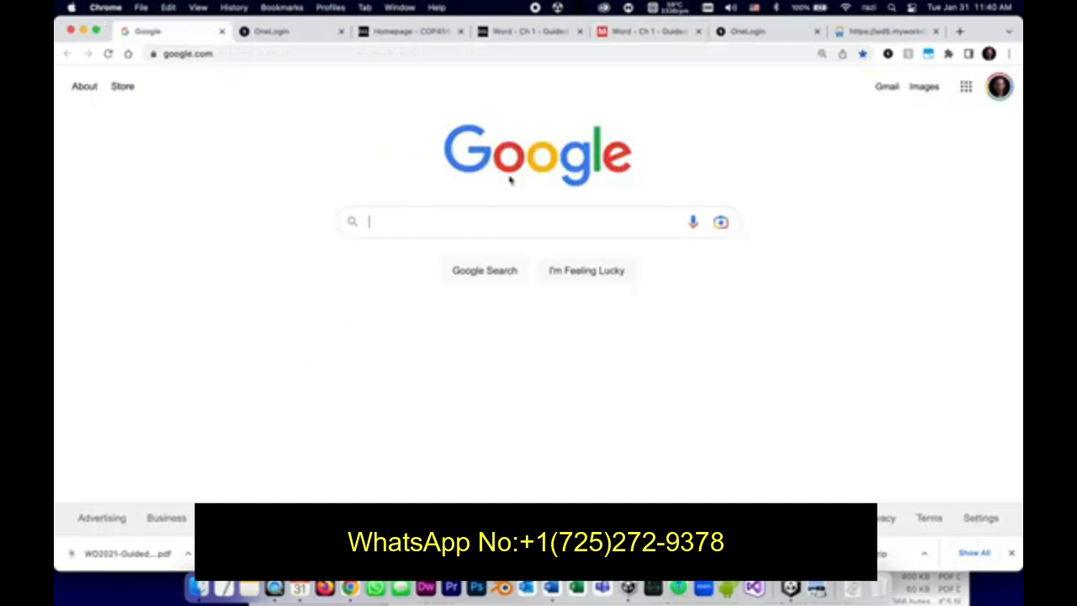
left_click(200, 587)
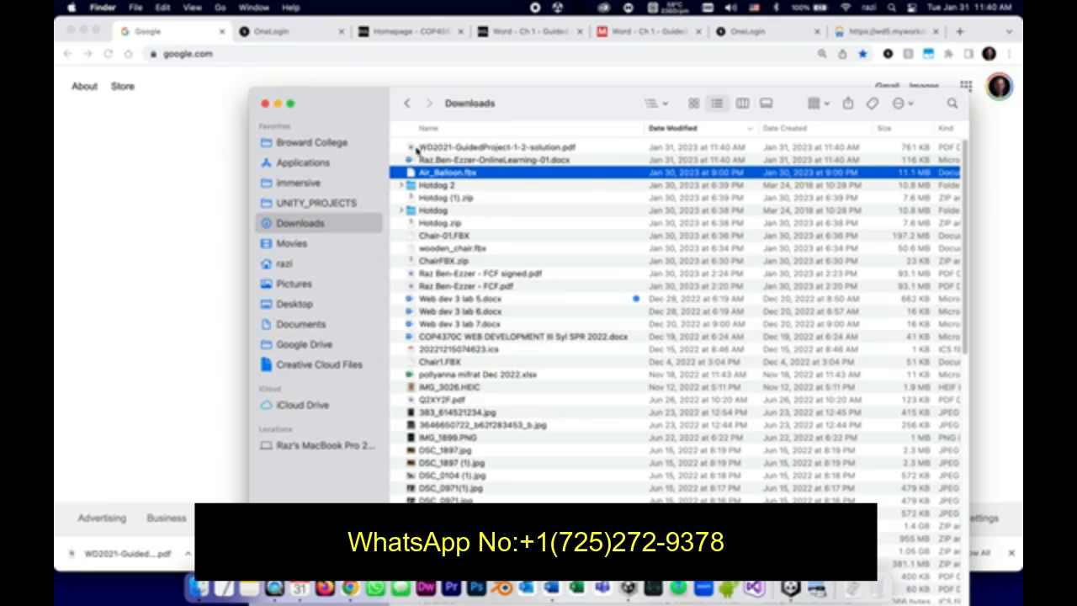
left_click(415, 149)
left_click(409, 160)
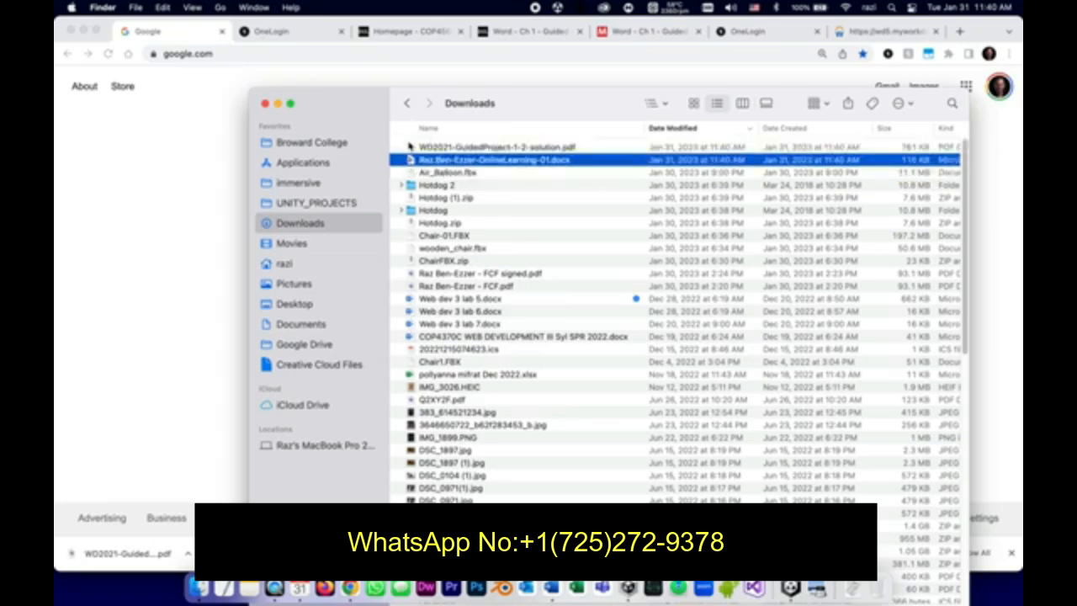
left_click(410, 147)
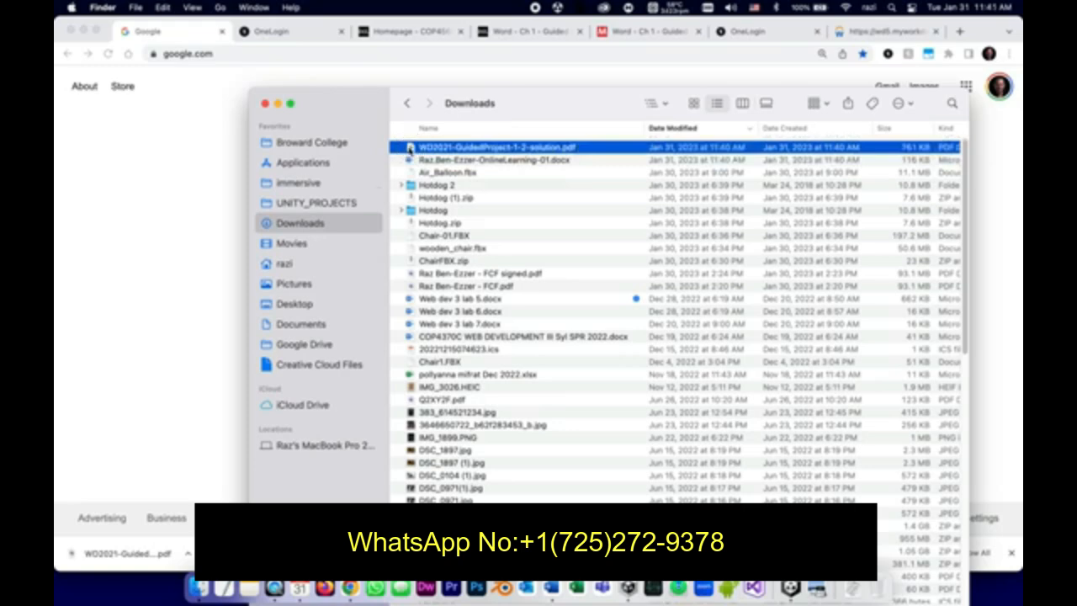
double_click(410, 147)
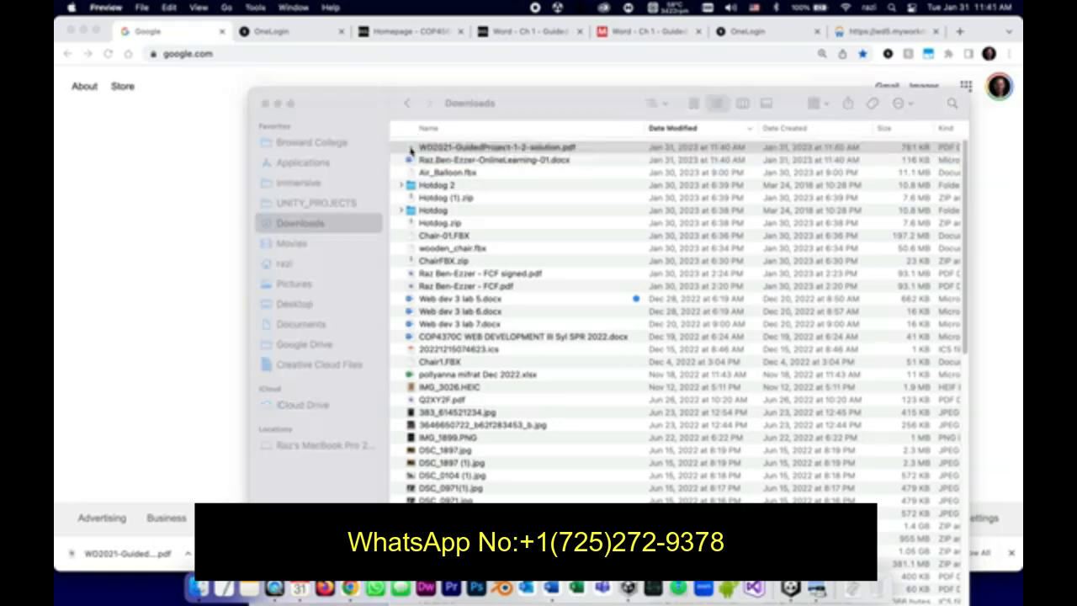
Look through the Online Learning Information solution sample from start to end and close it
scroll(419, 319, "down", 2)
scroll(419, 320, "down", 1)
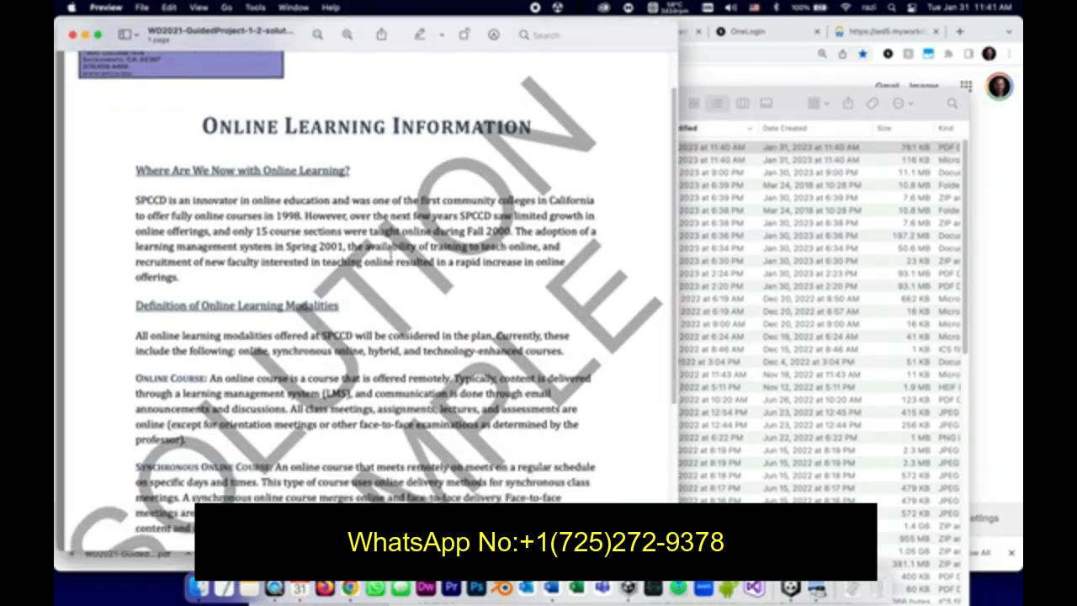
scroll(366, 320, "down", 10)
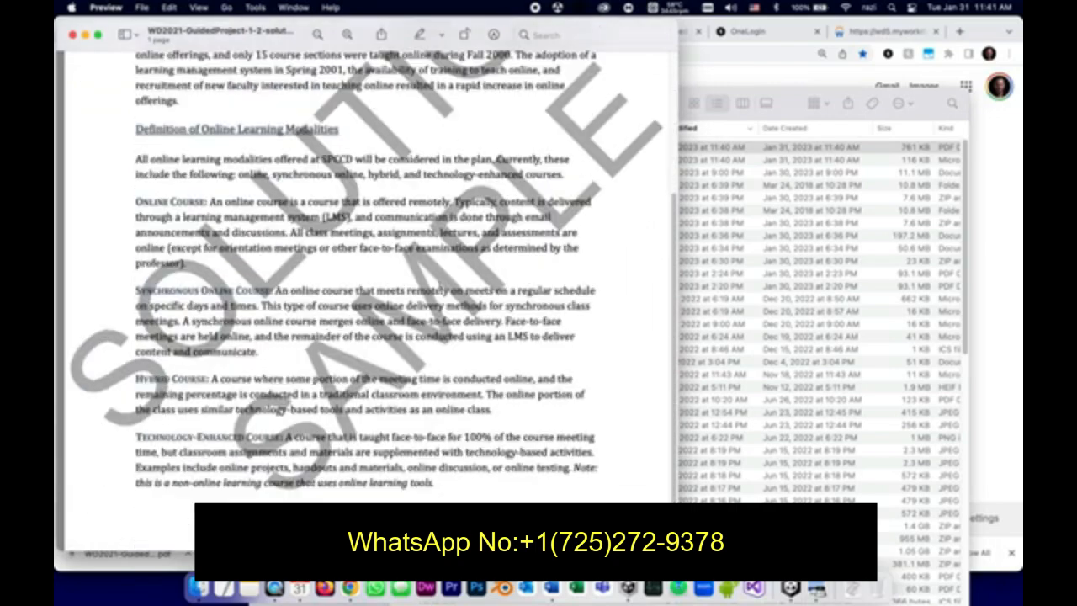
scroll(366, 320, "up", 10)
scroll(366, 320, "up", 2)
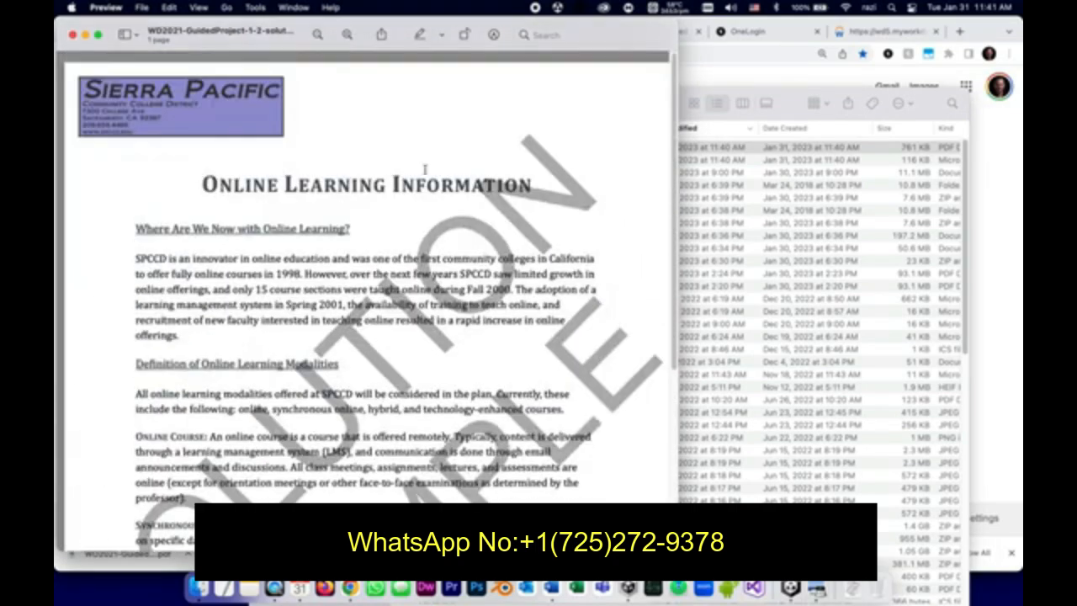
left_click(72, 34)
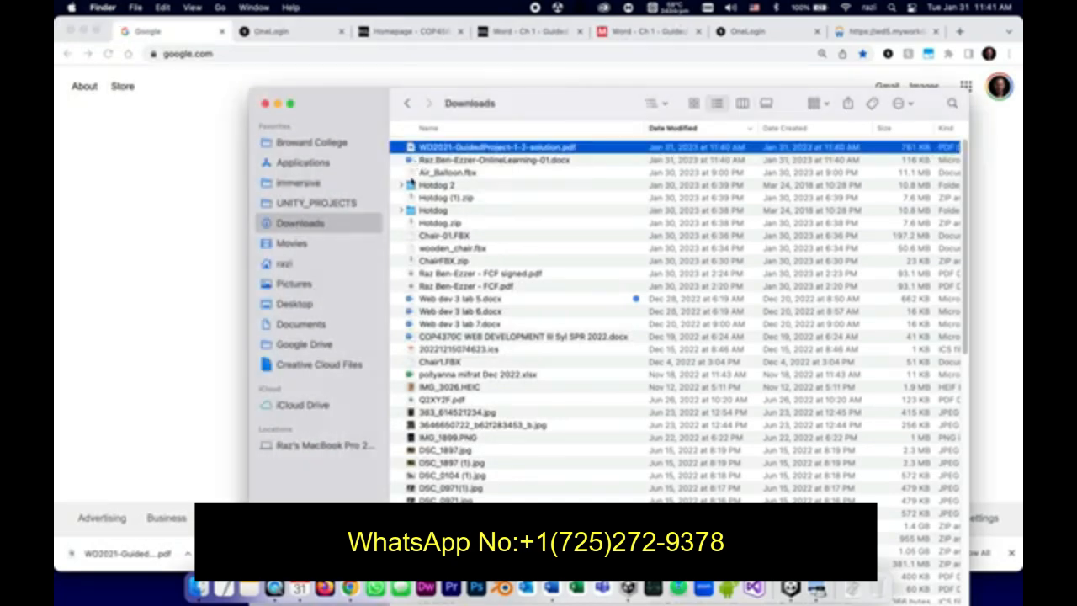
Open the downloaded OnlineLearning-01 start document in Word and hide its formatting marks
left_click(413, 160)
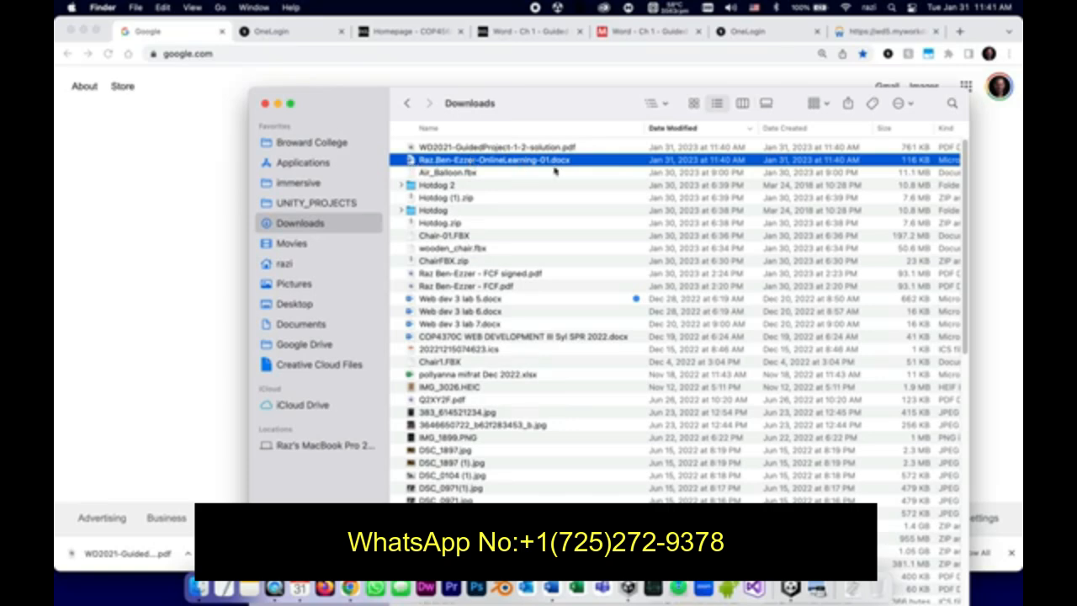
double_click(411, 160)
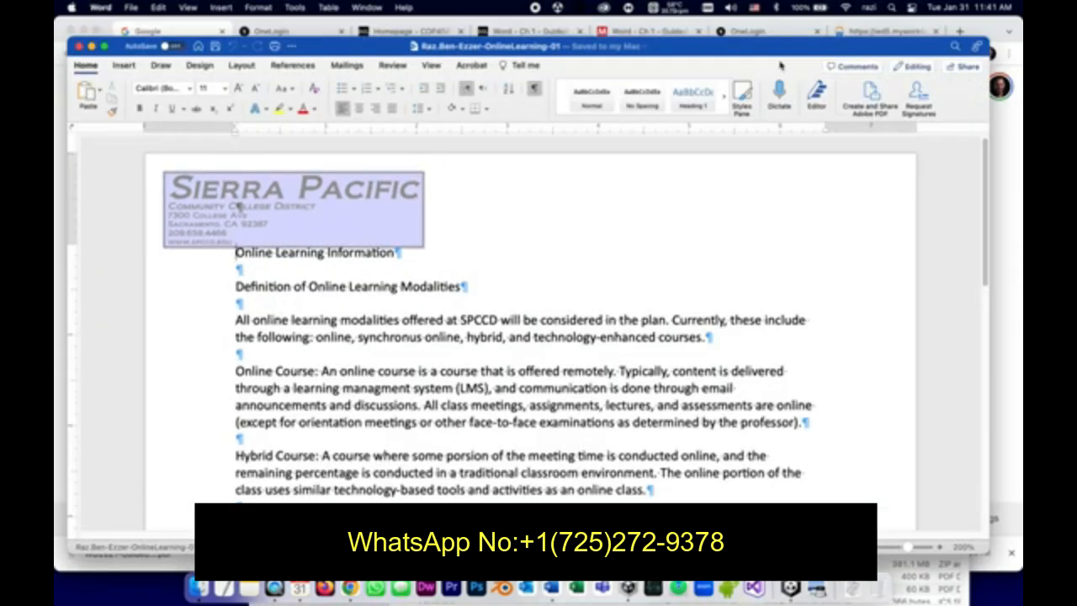
left_click_drag(788, 52, 798, 35)
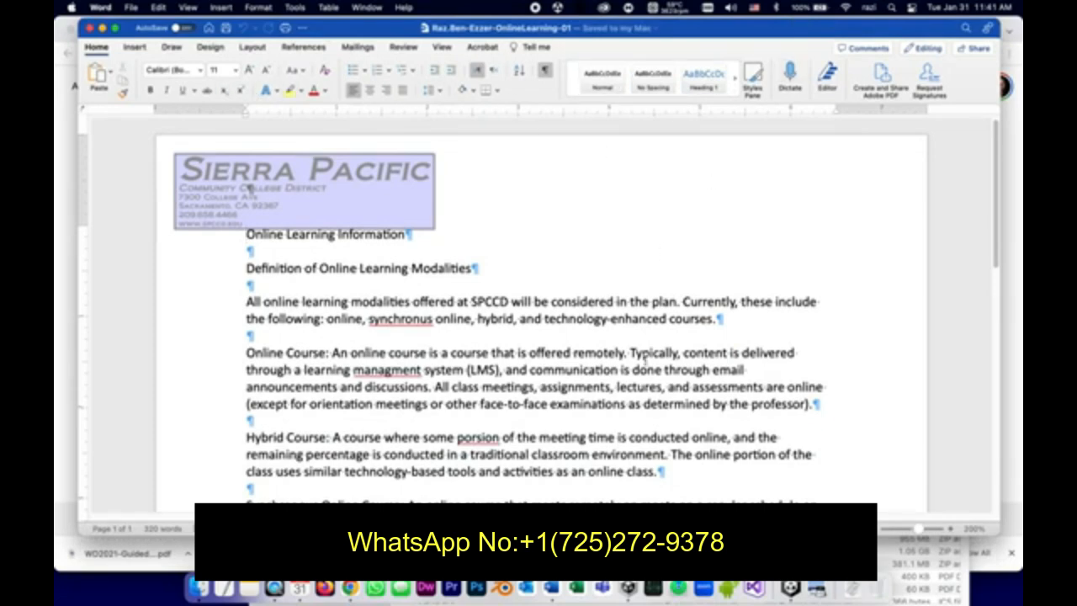
left_click(545, 71)
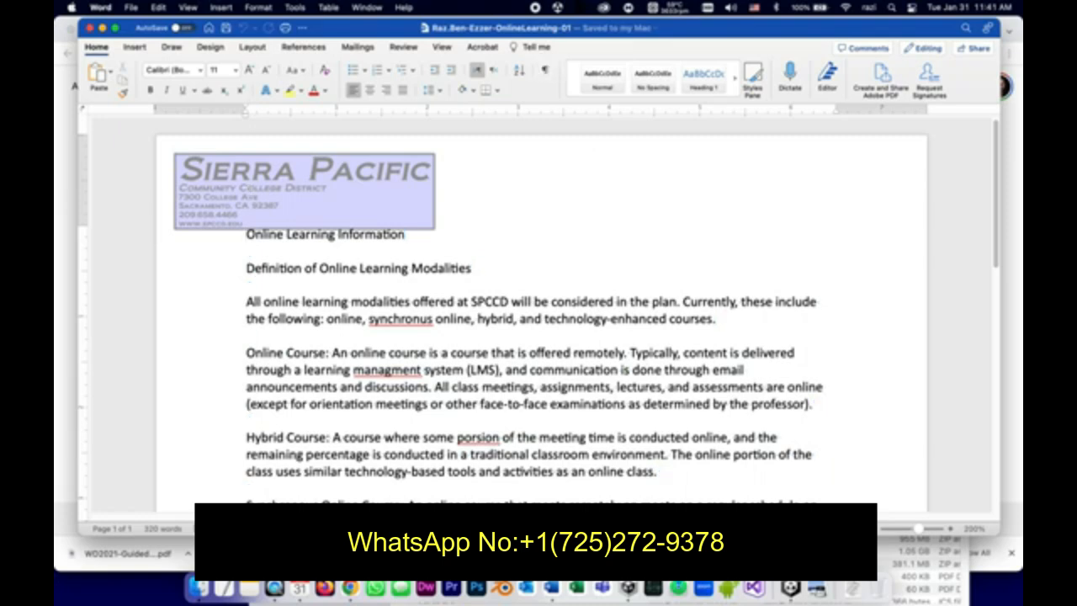
Close the Downloads window and switch to the SIMnet Guided Project 1-2 assignment page in Chrome
left_click(198, 587)
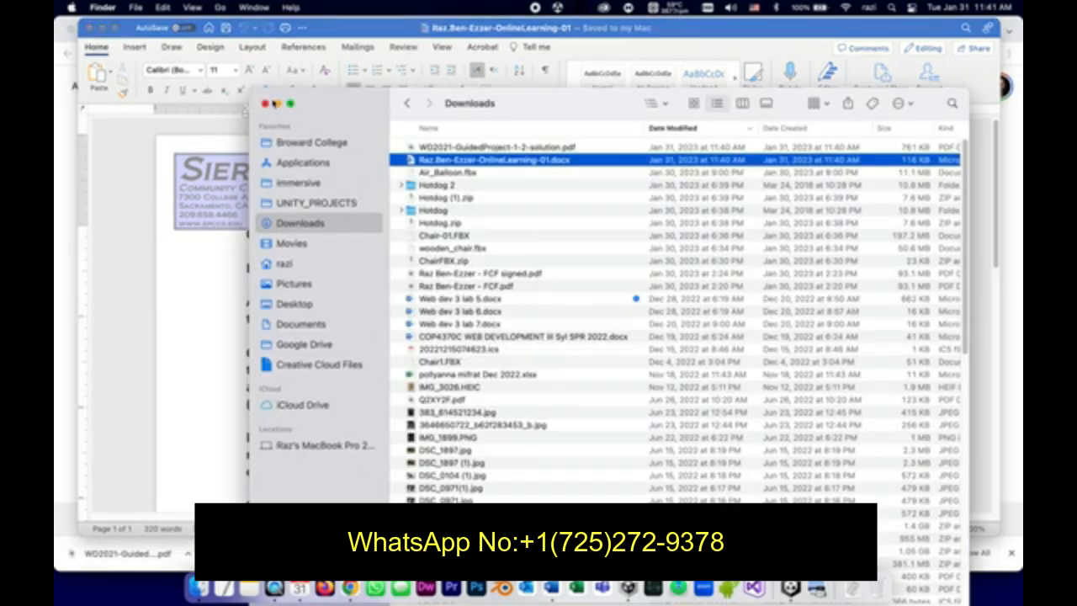
left_click(265, 104)
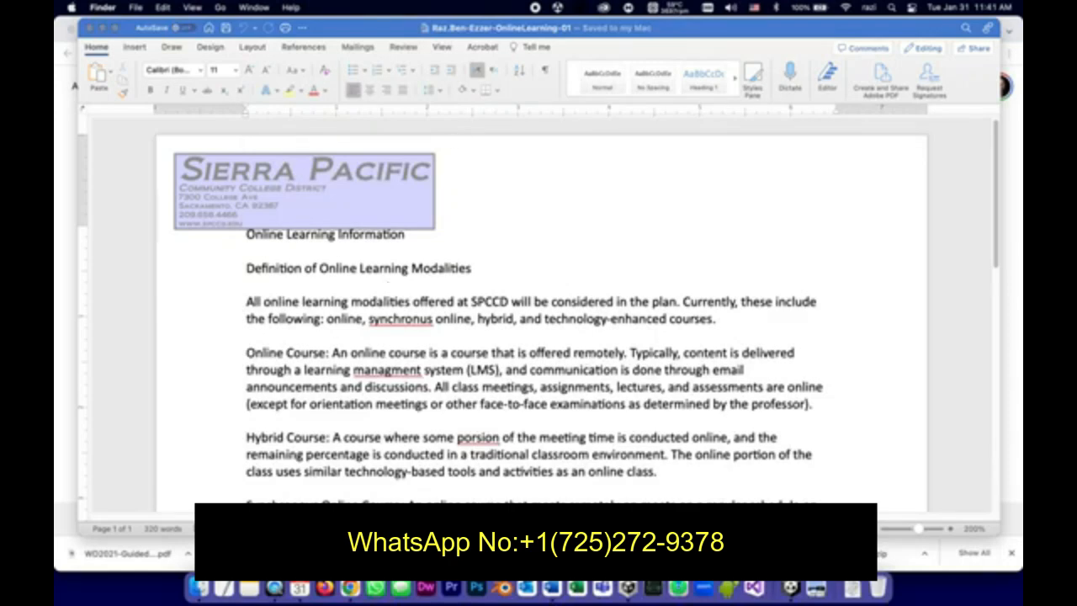
left_click(1010, 387)
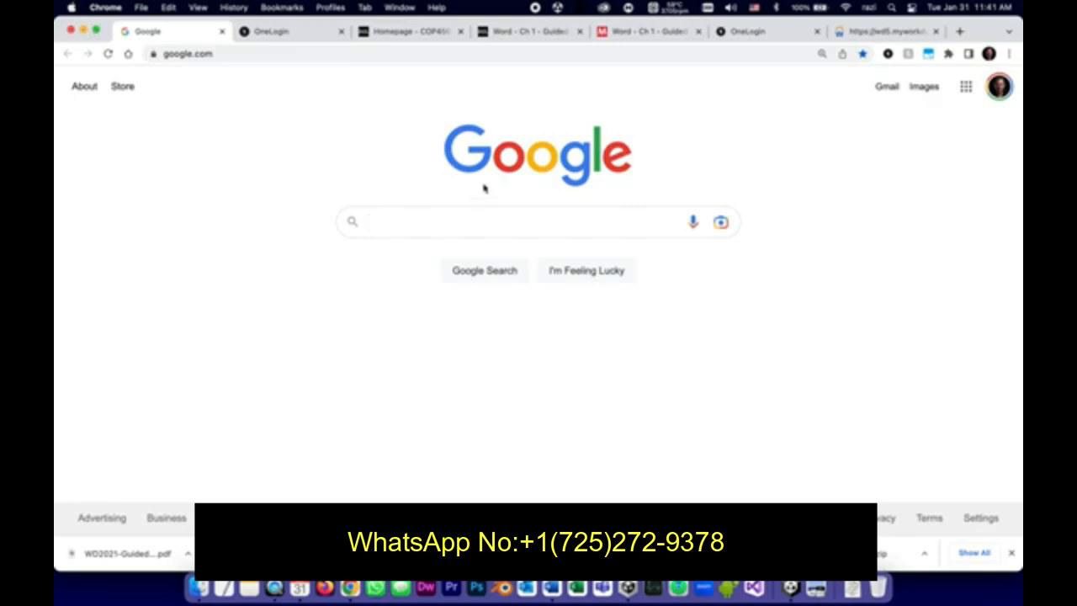
left_click(642, 31)
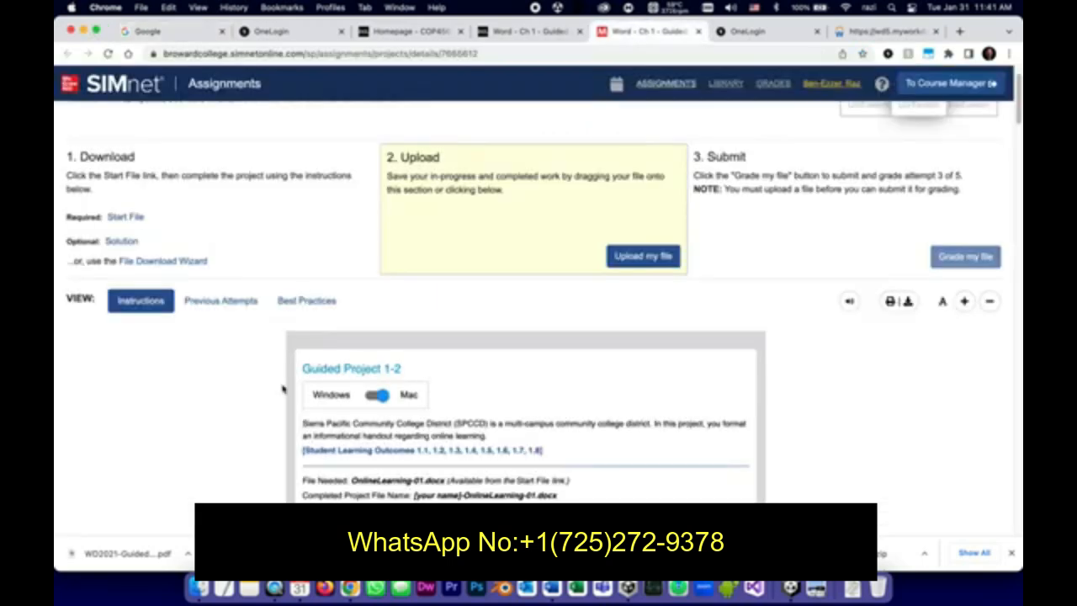
Mark instructions 1 and 2 of Guided Project 1-2, about opening and naming the start file, as completed
scroll(277, 425, "down", 3)
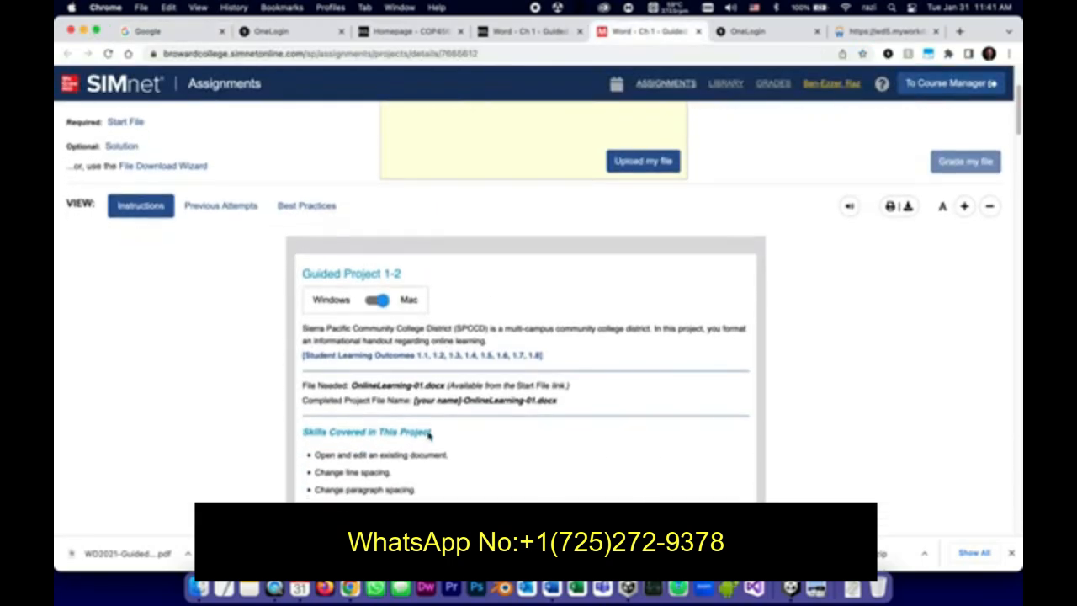
scroll(207, 351, "down", 3)
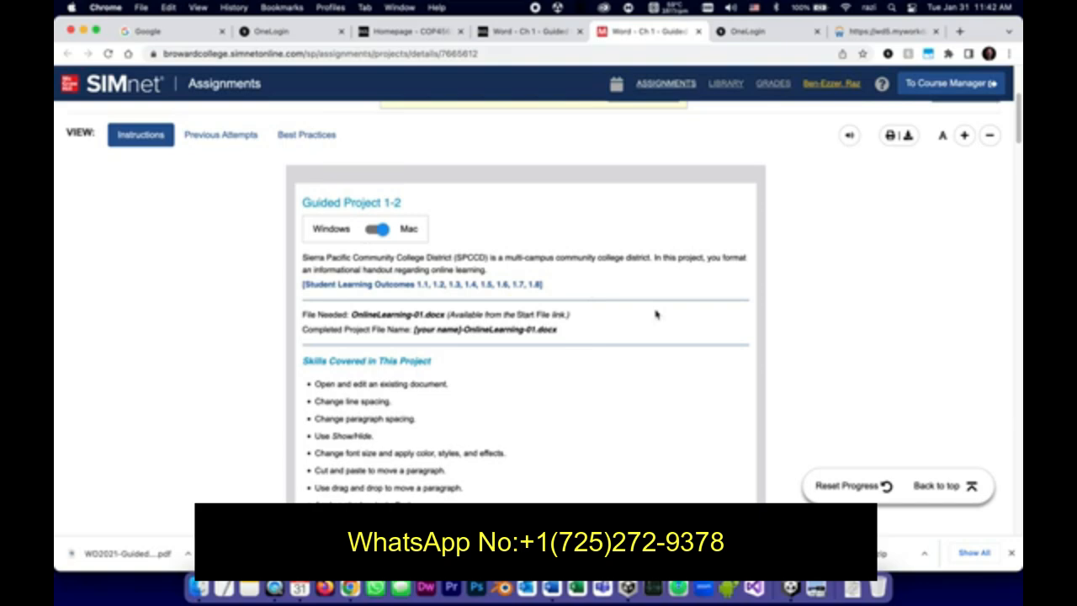
scroll(654, 313, "down", 5)
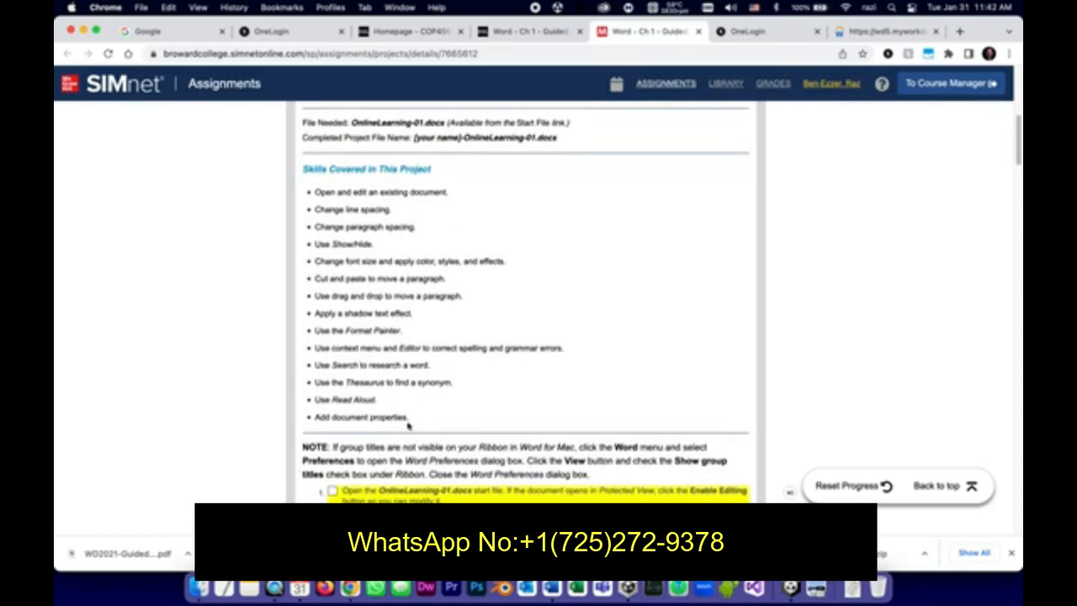
scroll(599, 309, "down", 6)
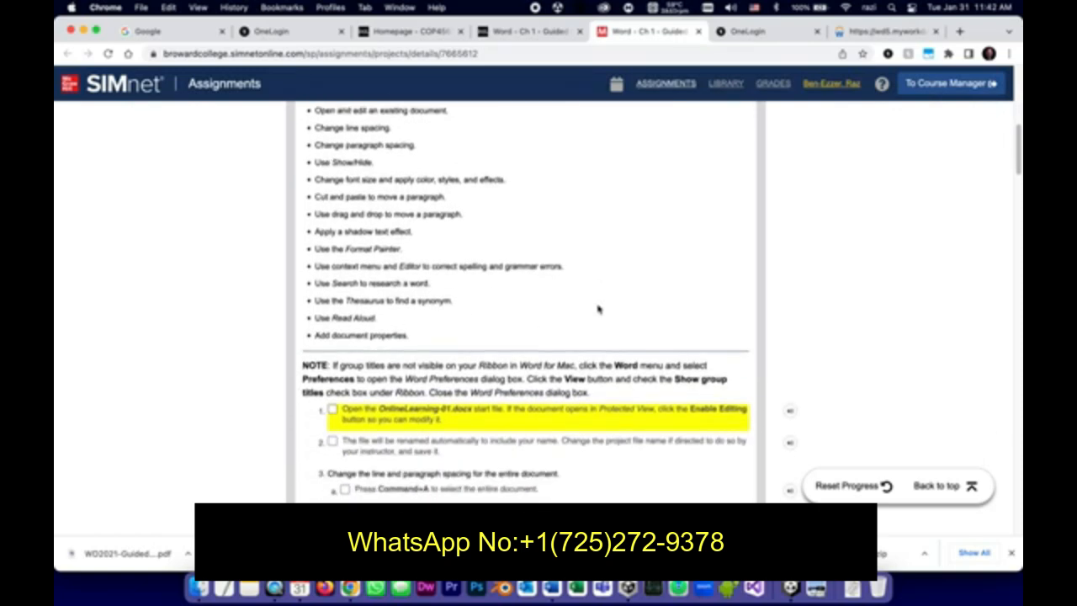
scroll(598, 309, "down", 2)
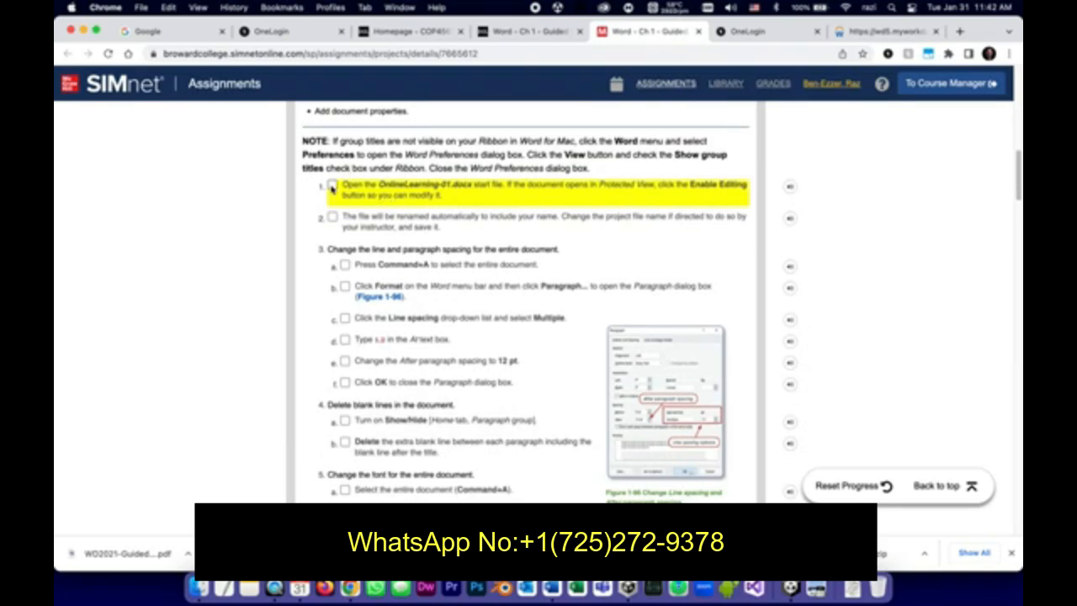
left_click(333, 187)
left_click(333, 186)
left_click(333, 216)
left_click(333, 184)
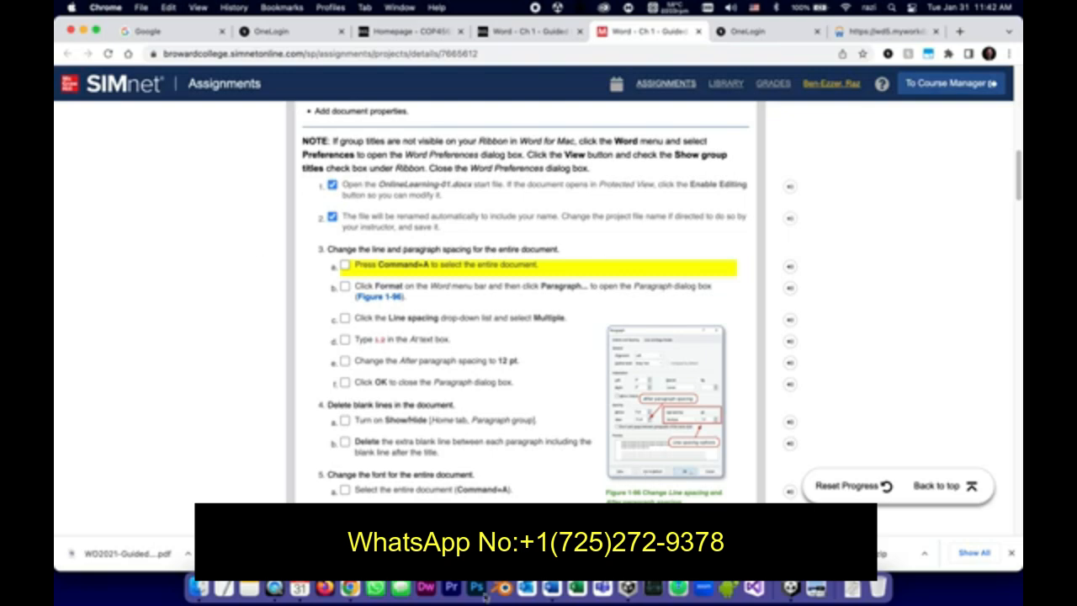
left_click(547, 590)
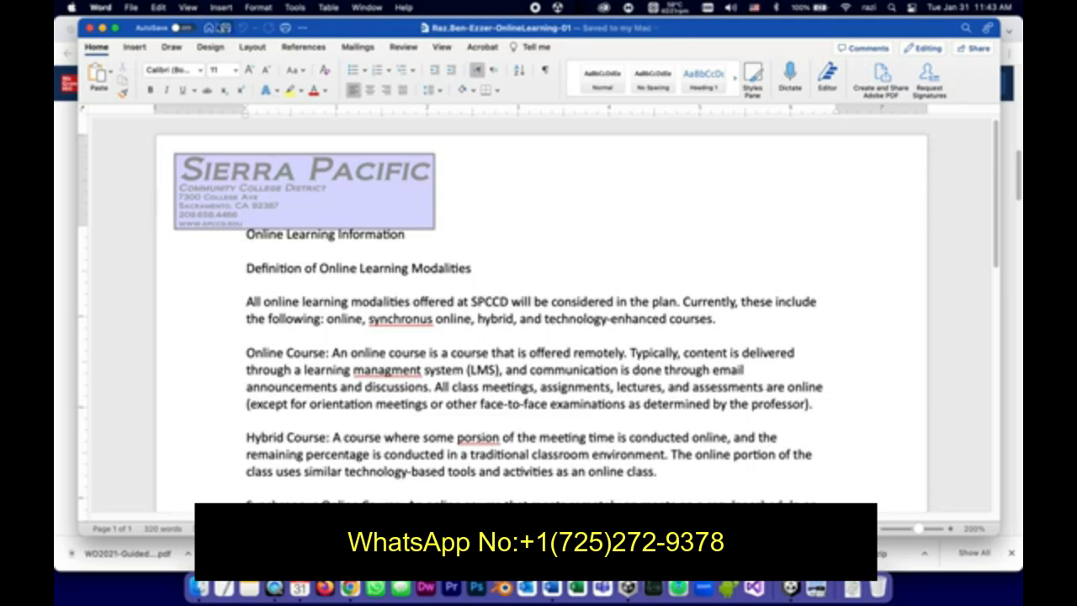
left_click(131, 7)
left_click(152, 107)
left_click(58, 386)
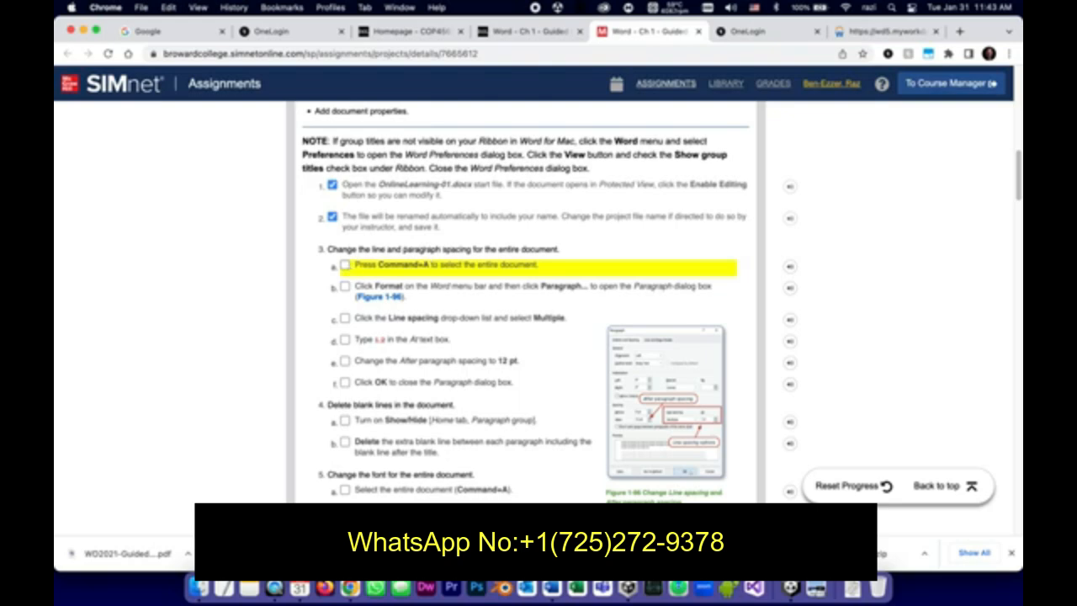
Select the entire OnlineLearning-01 document in Word and mark instruction 3a as completed on the SIMnet page
left_click(552, 589)
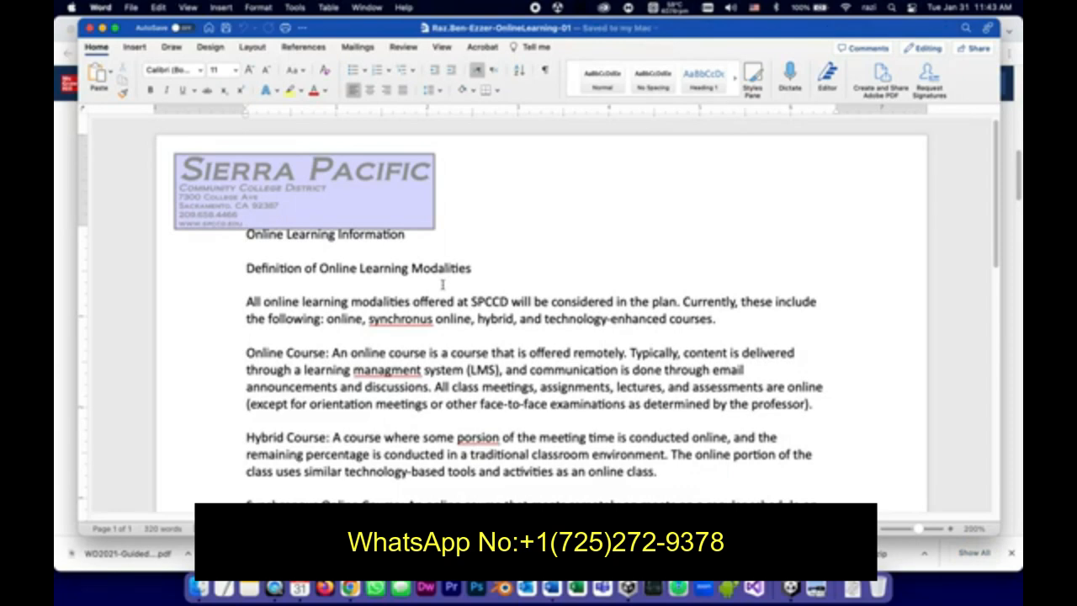
key("super+a")
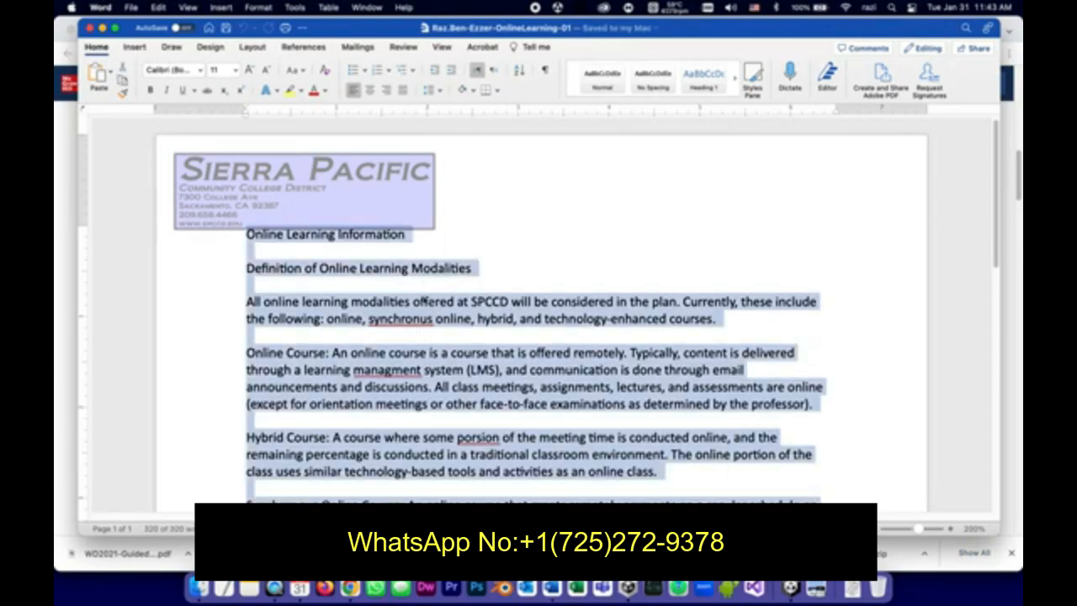
left_click(563, 197)
key("super+a")
left_click(68, 269)
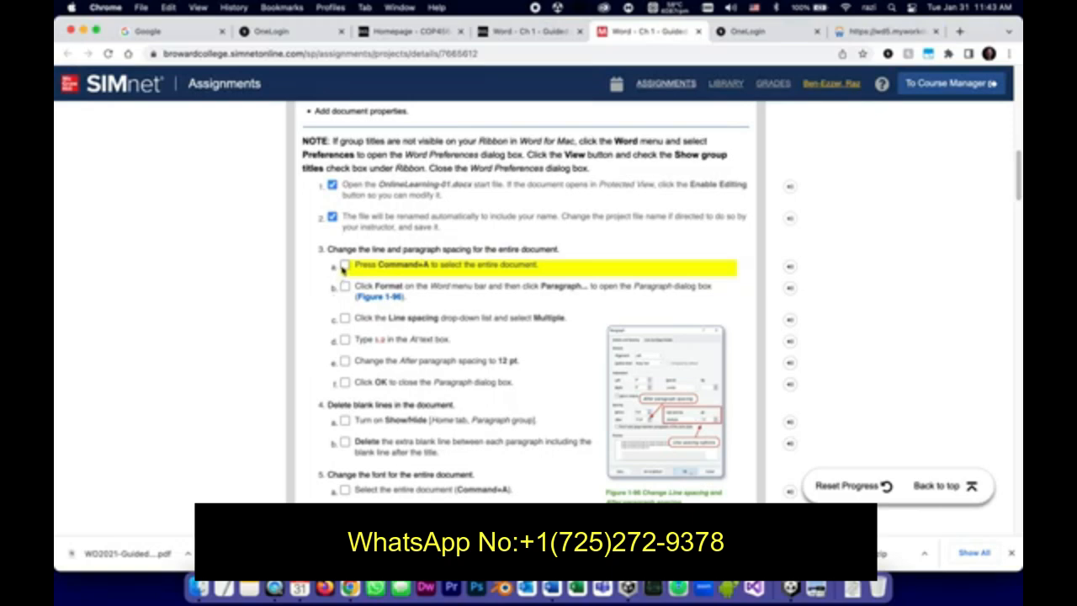
left_click(344, 266)
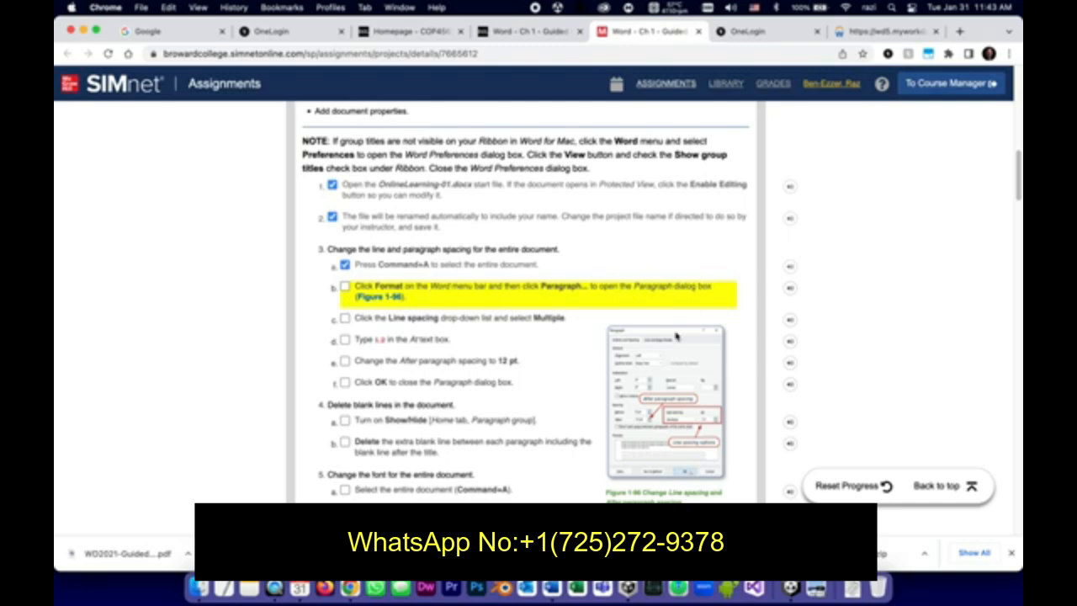
Switch to Word and open the paragraph settings for the selected OnlineLearning-01 document
scroll(462, 316, "up", 1)
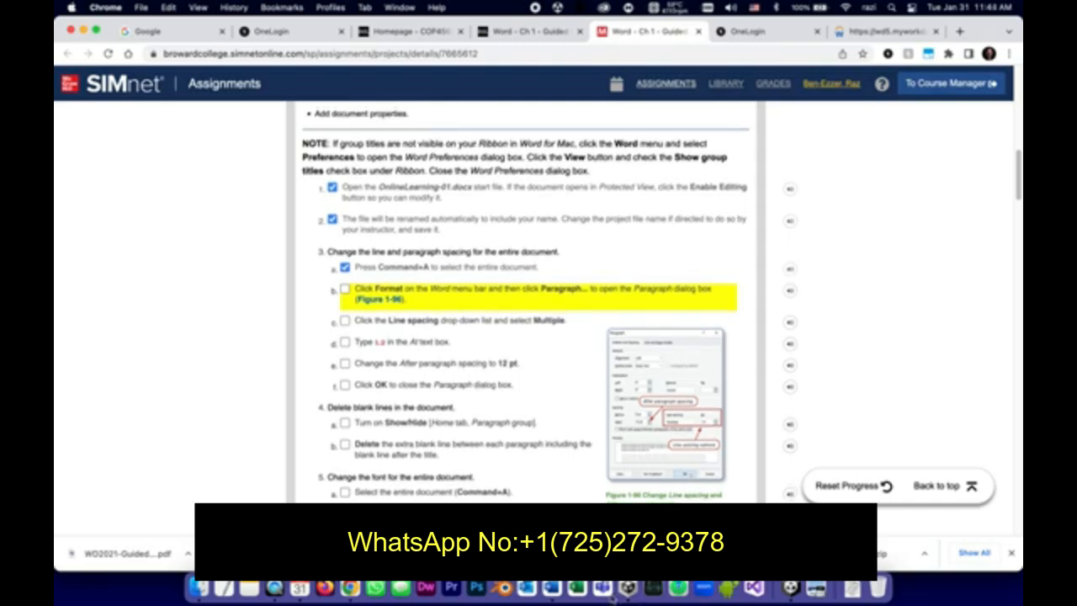
left_click(527, 588)
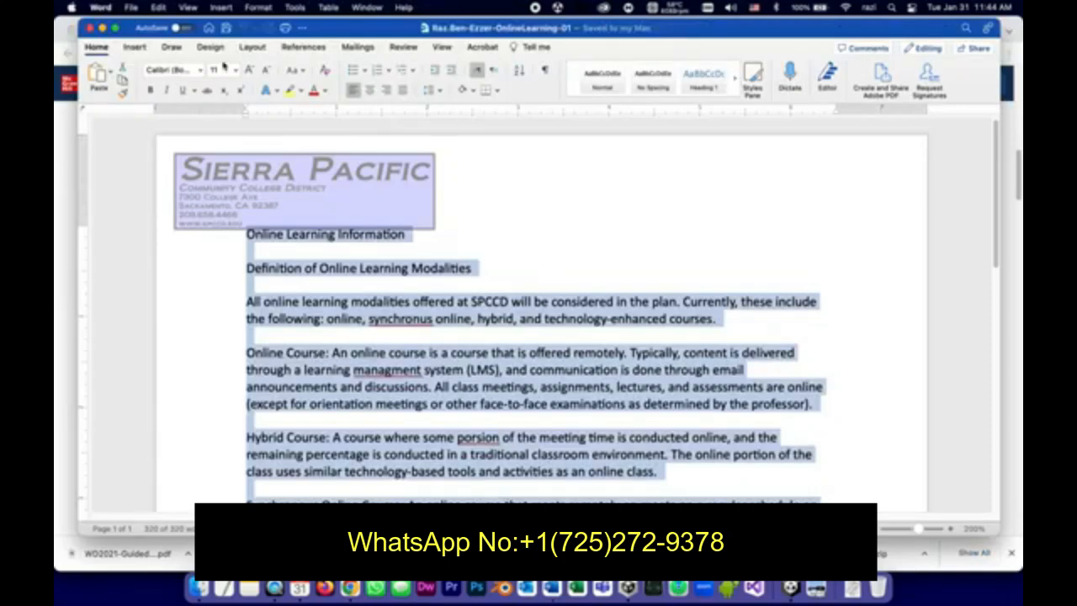
left_click(260, 8)
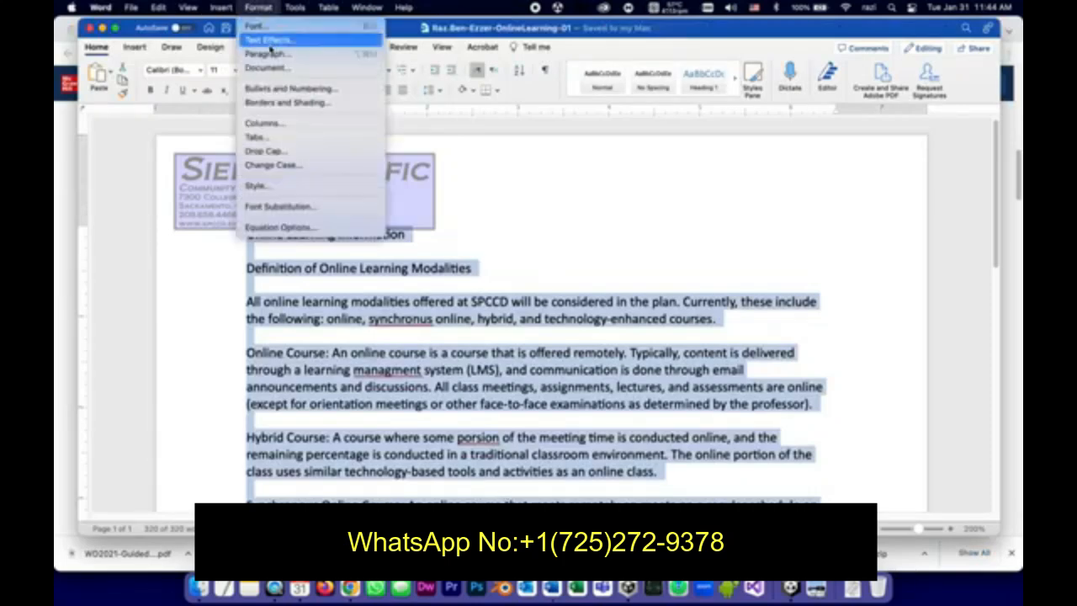
left_click(260, 7)
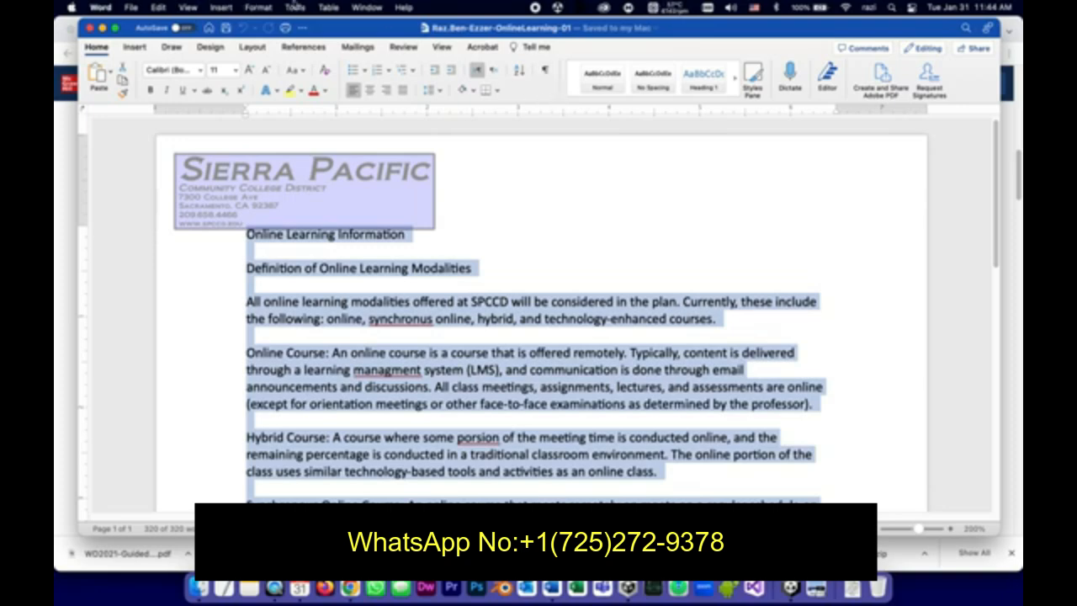
left_click(251, 11)
left_click(255, 56)
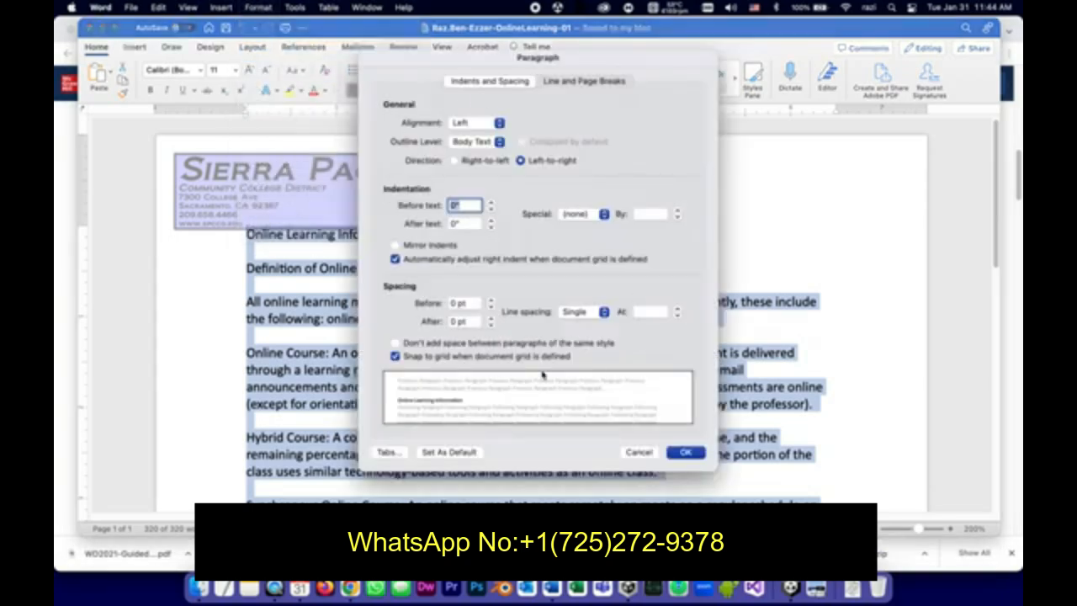
Mark instructions 3b and 3c as completed on the SIMnet page, and set the document's line spacing to Multiple in Word
left_click(57, 400)
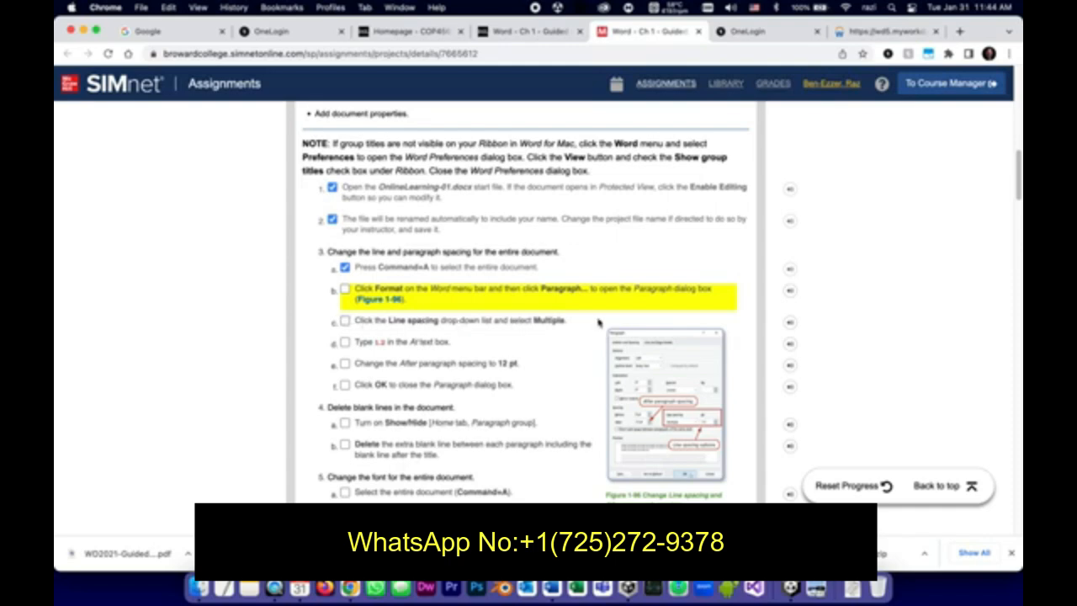
left_click(345, 320)
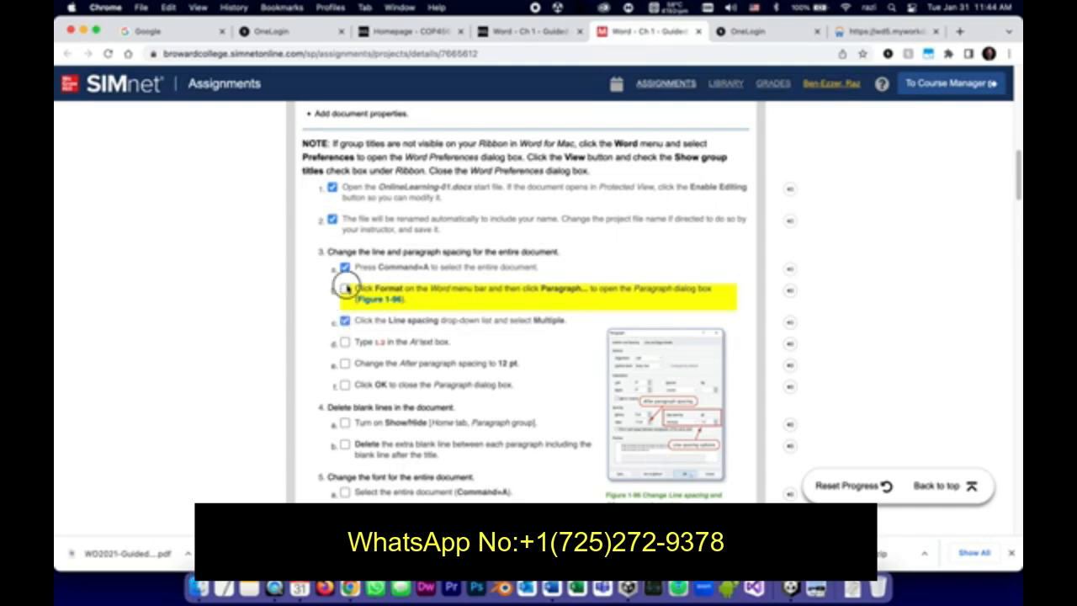
left_click(346, 289)
key("super+Tab")
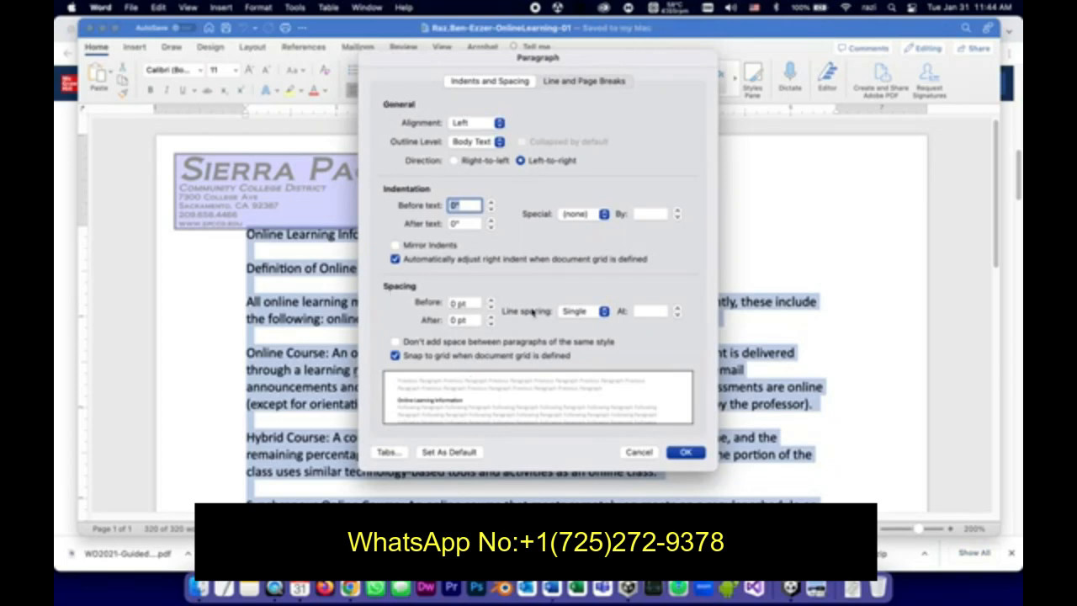
left_click(573, 312)
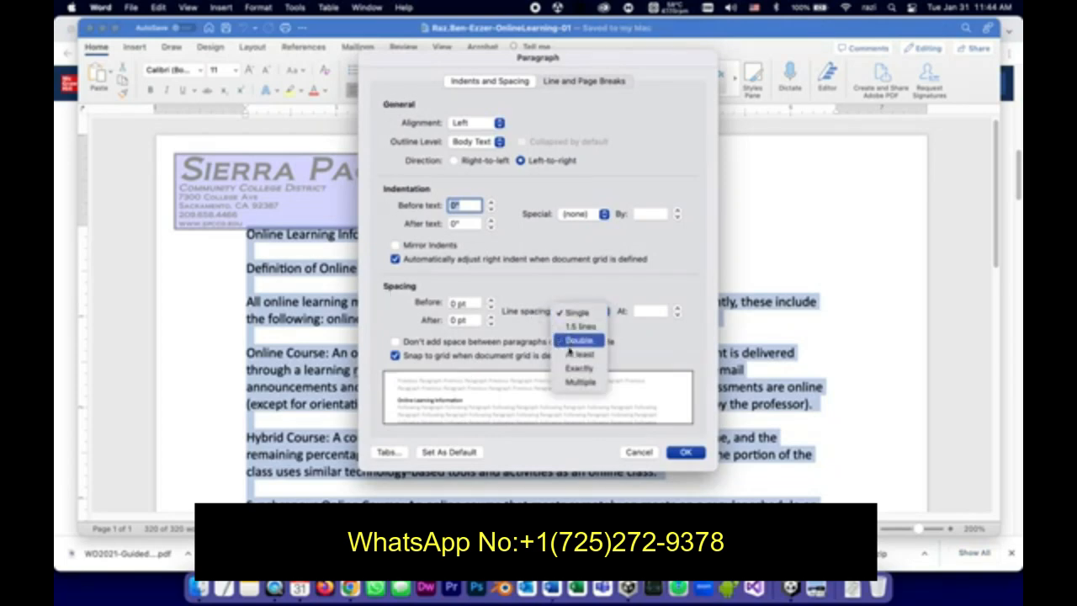
left_click(575, 383)
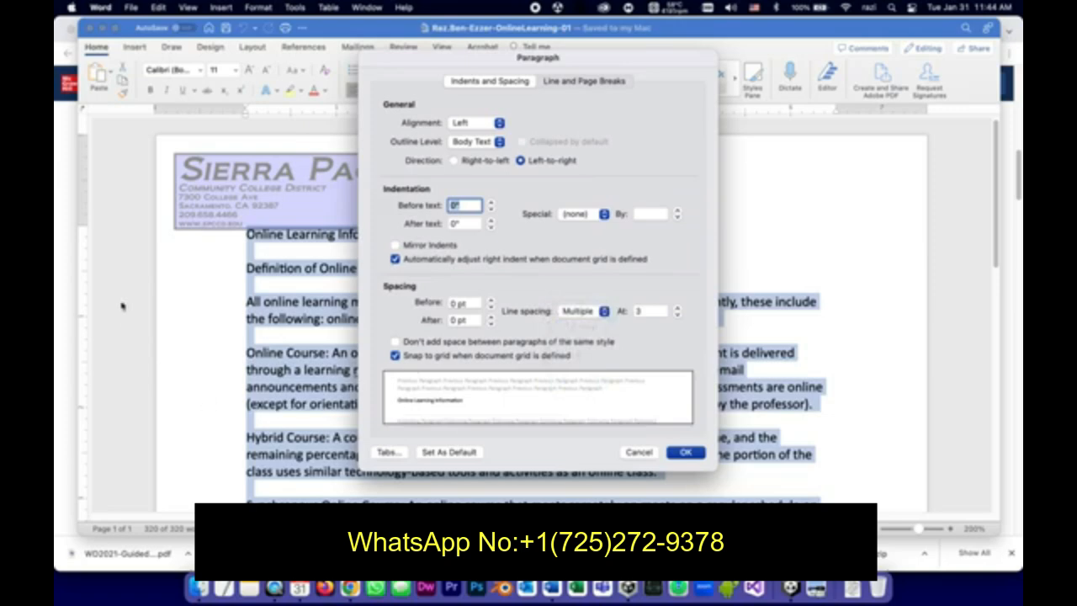
Mark instruction 3d as completed on the SIMnet page and set the multiple line spacing value to 1.2 in Word
left_click(67, 290)
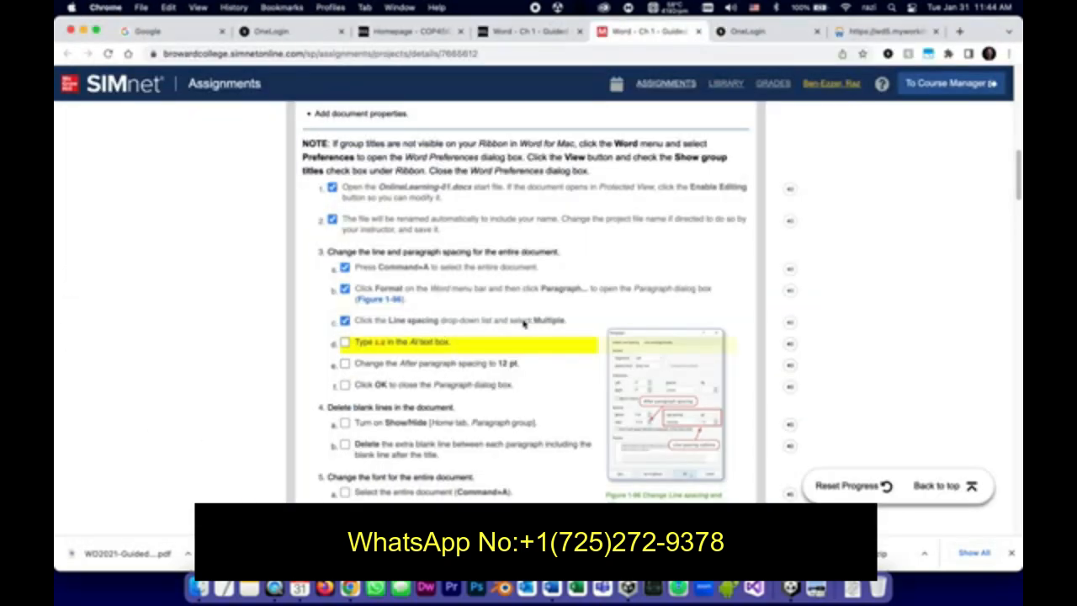
left_click(345, 343)
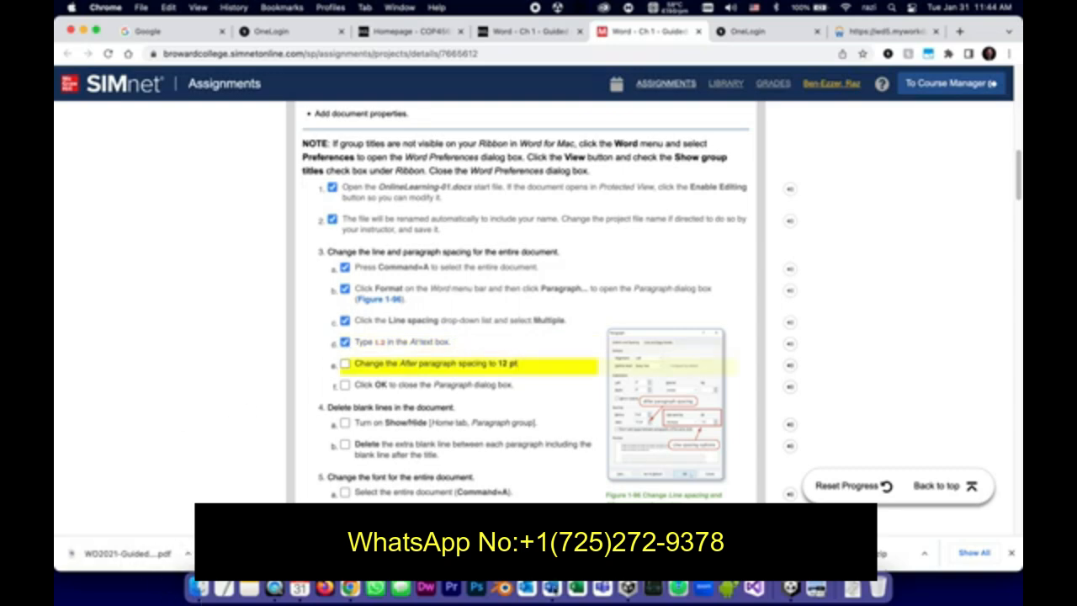
left_click(556, 589)
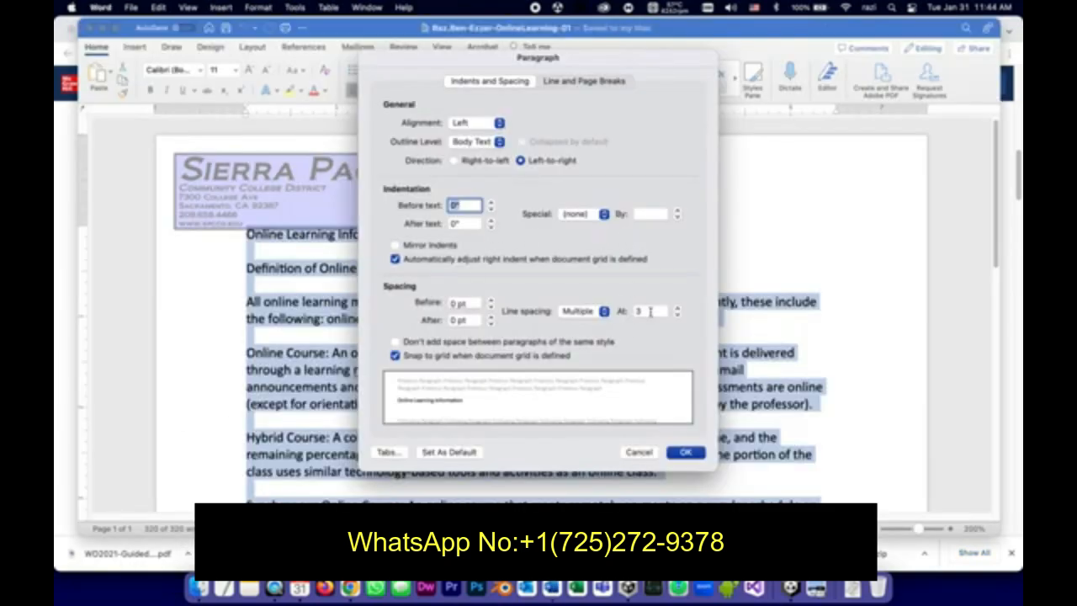
left_click(623, 313)
type("1")
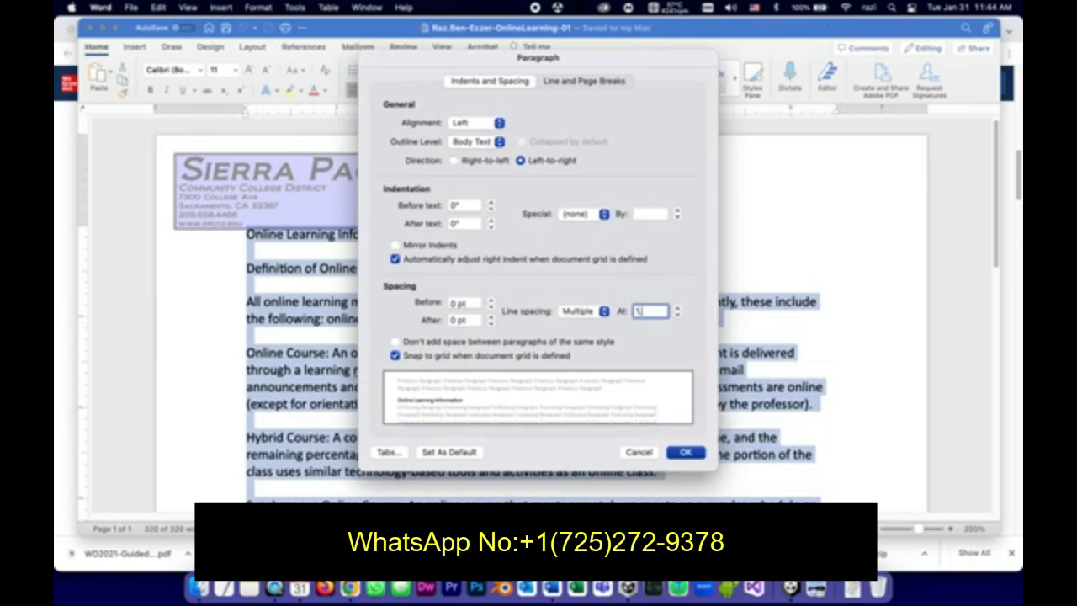
type(".2")
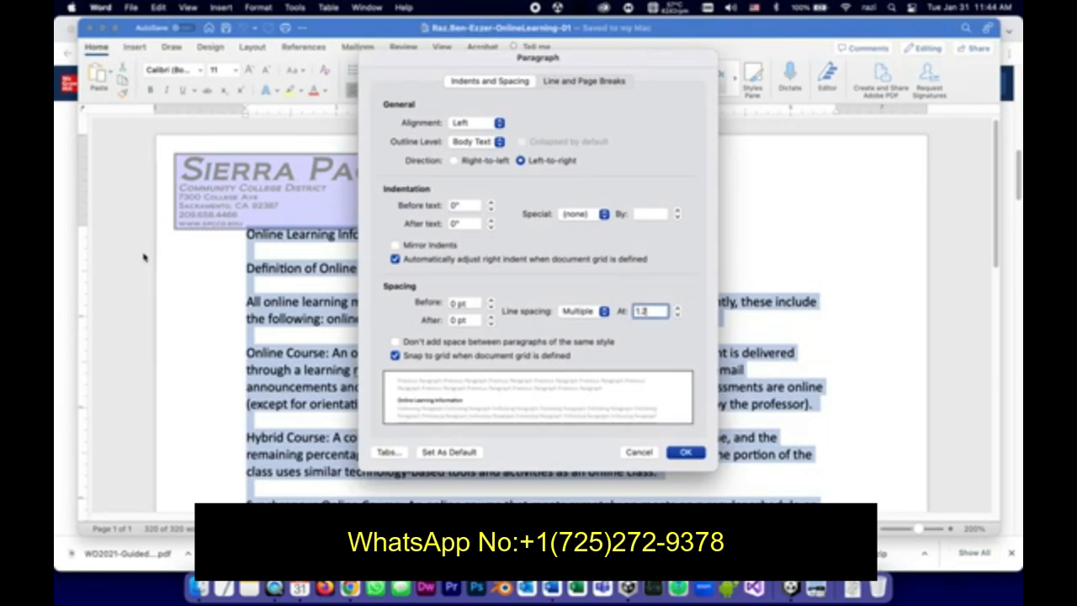
Mark instruction 3e as completed on the SIMnet page and set the spacing after paragraphs to 12 pt in Word
left_click(68, 282)
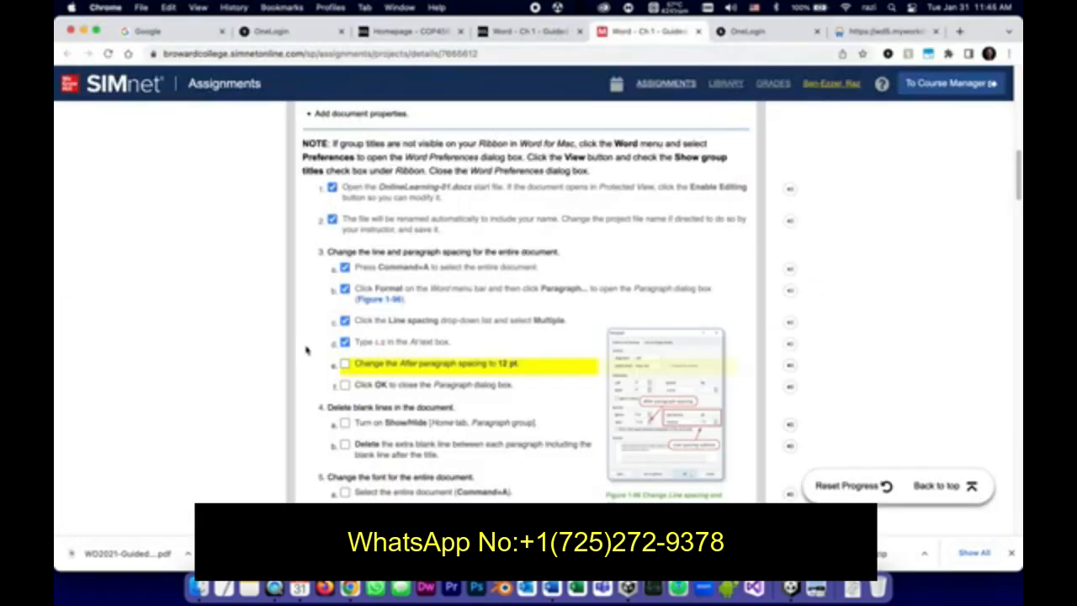
left_click(346, 364)
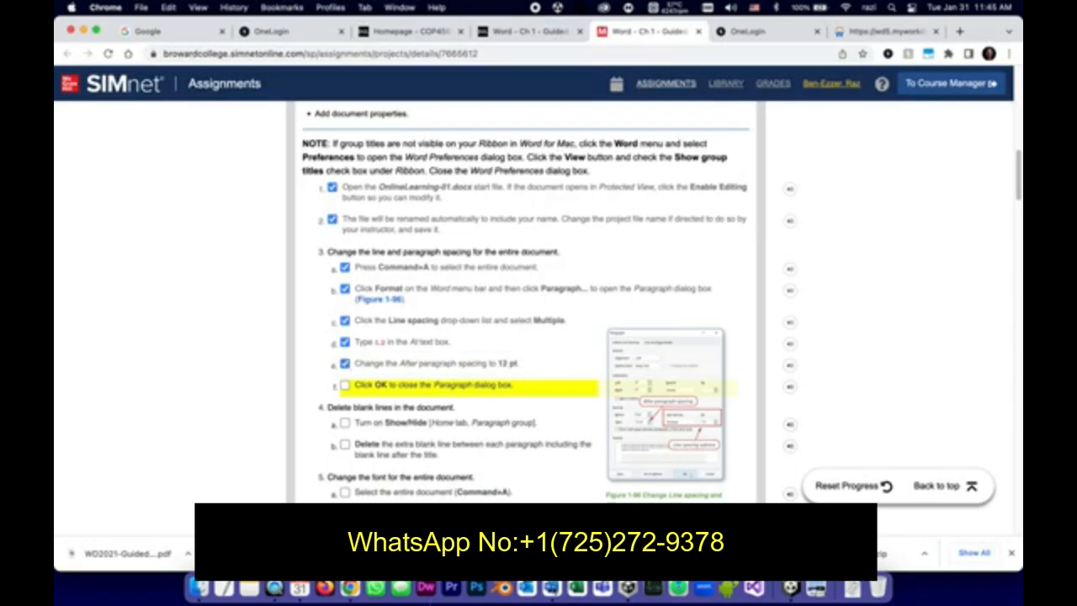
left_click(553, 587)
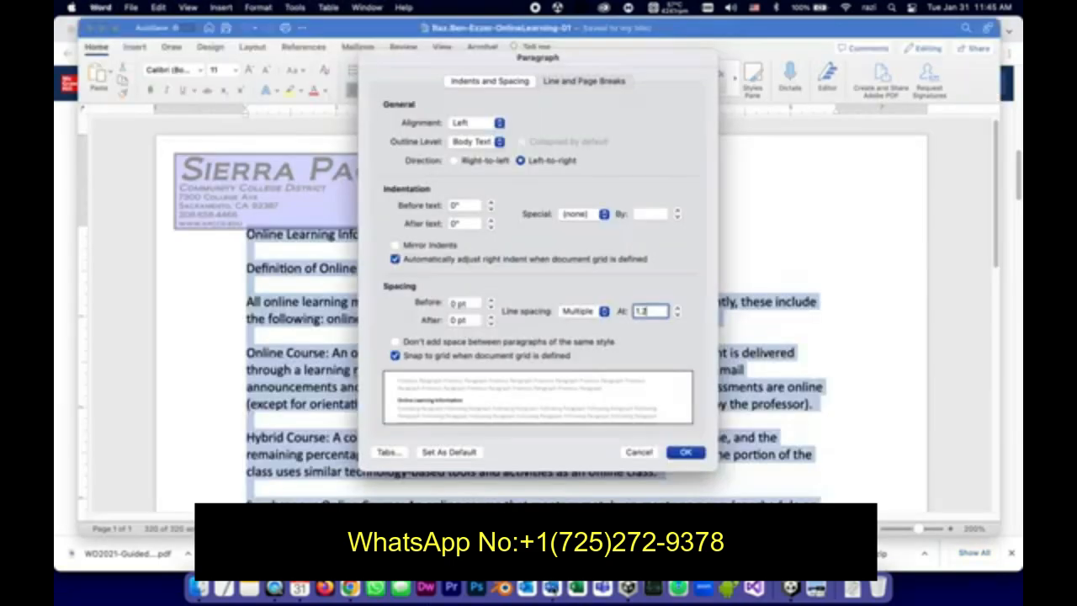
left_click(454, 322)
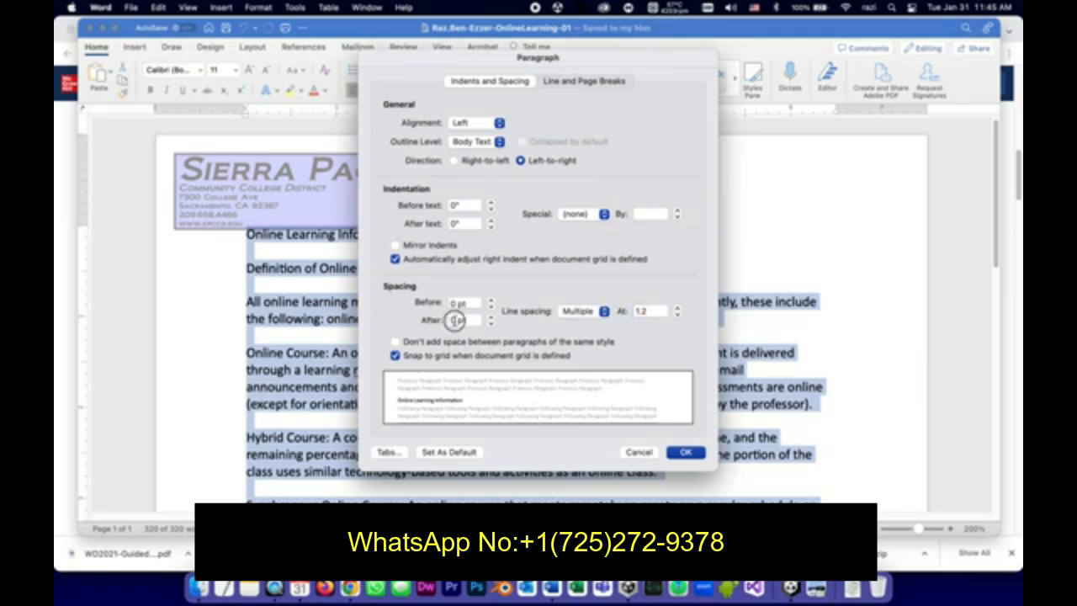
type("12")
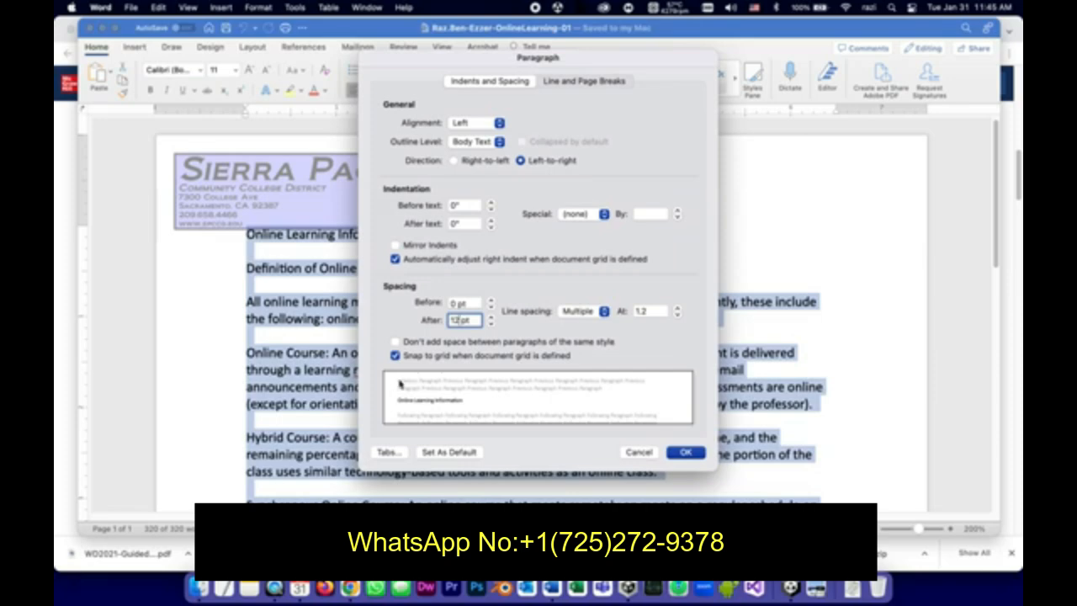
Mark instruction 3f as completed on the SIMnet page and apply the paragraph settings to the whole document in Word
left_click(65, 299)
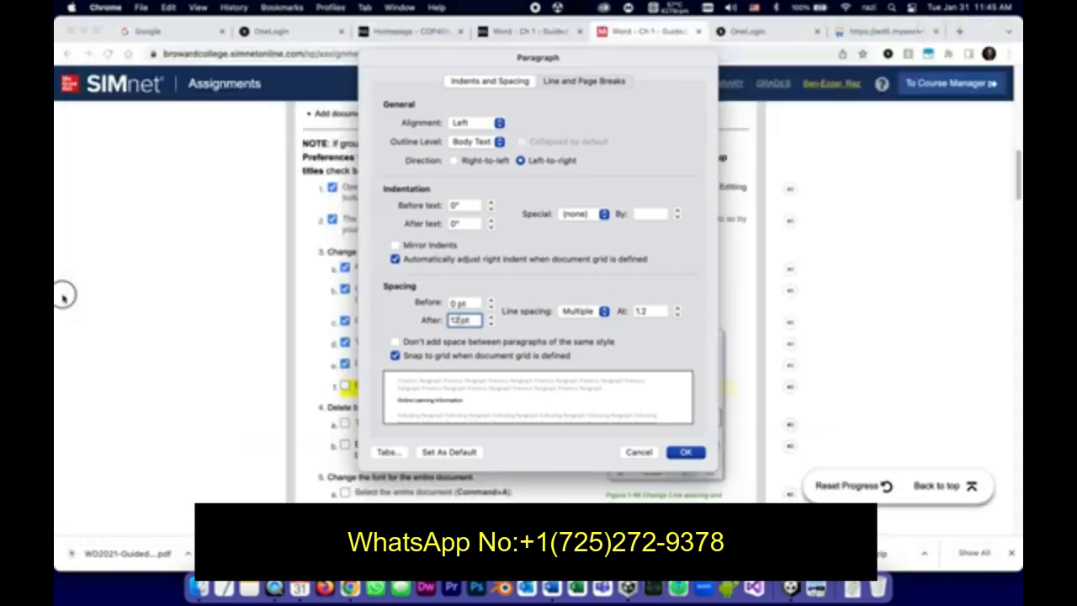
left_click(345, 385)
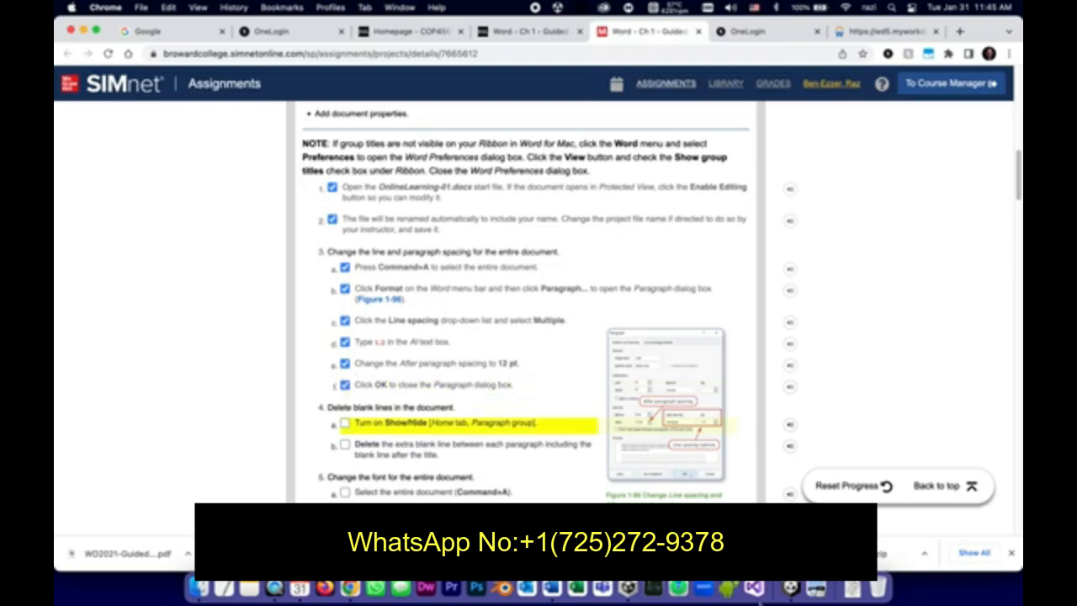
left_click(552, 599)
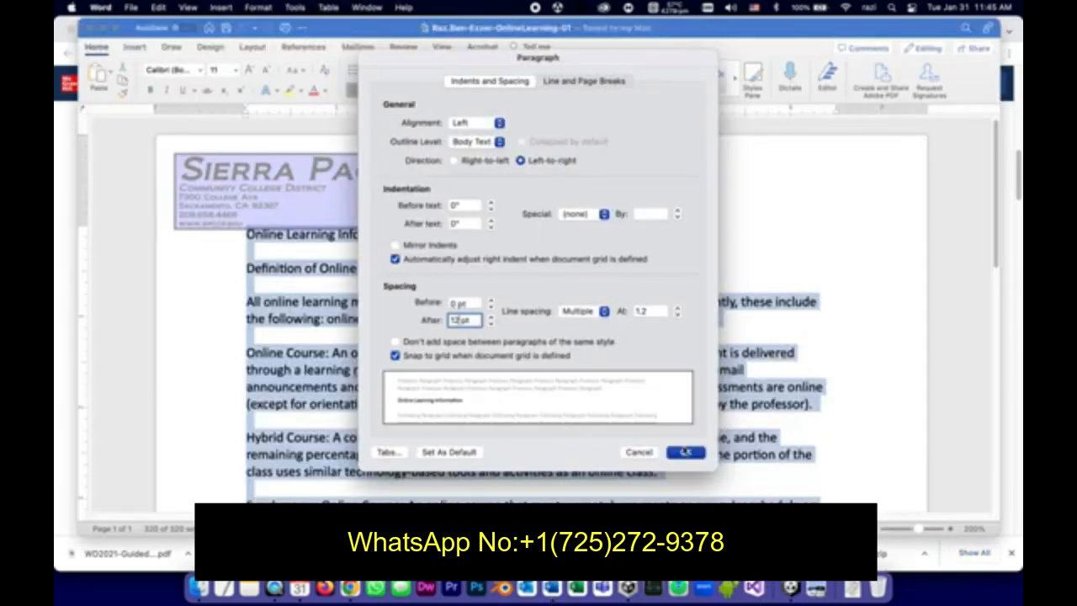
left_click(686, 452)
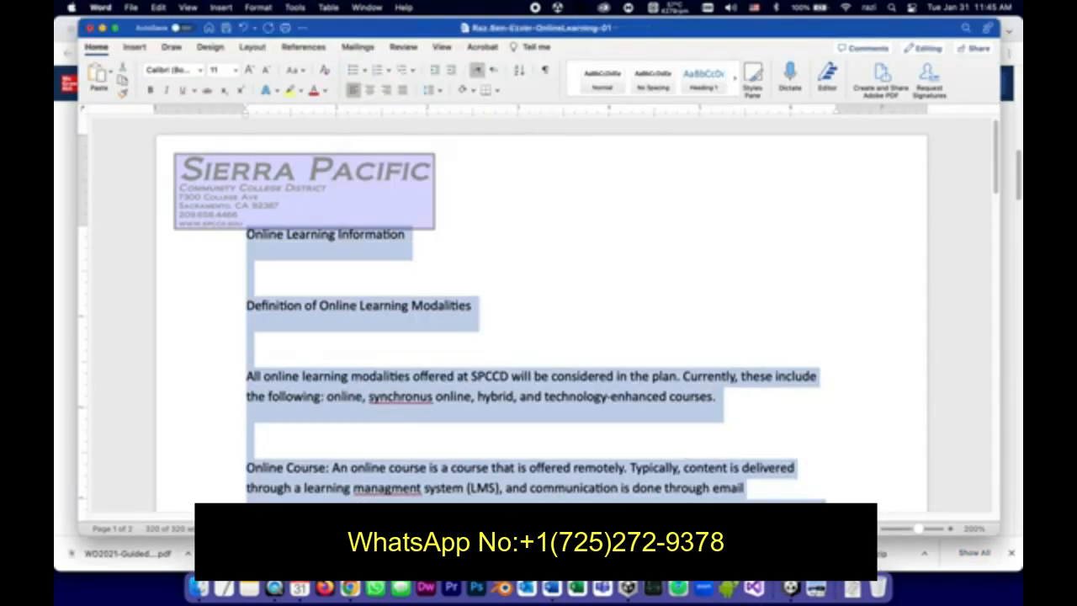
Deselect the document text and save the document
left_click(423, 344)
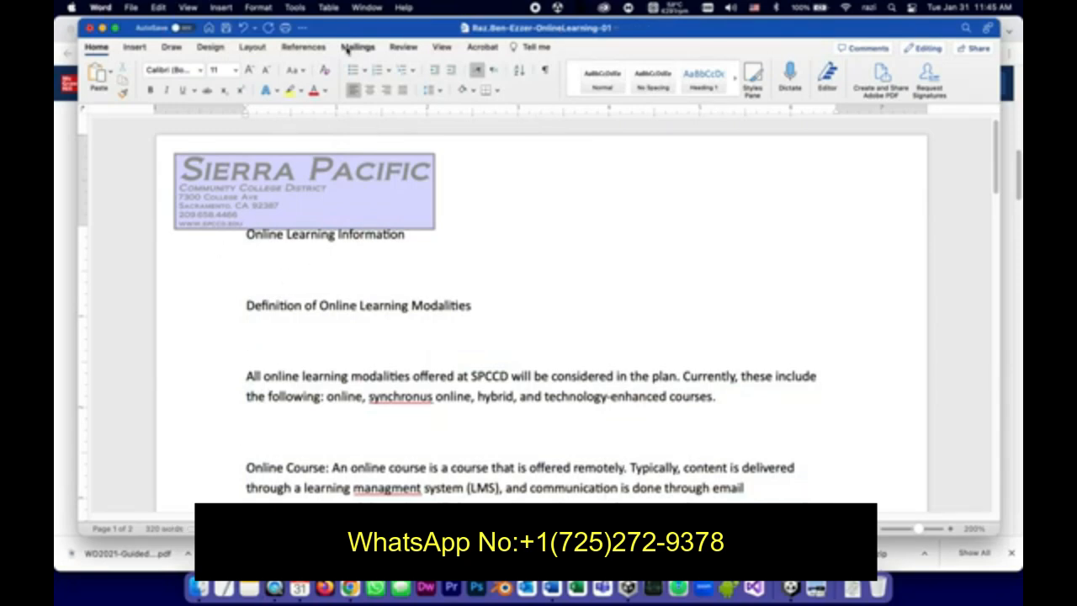
left_click(226, 28)
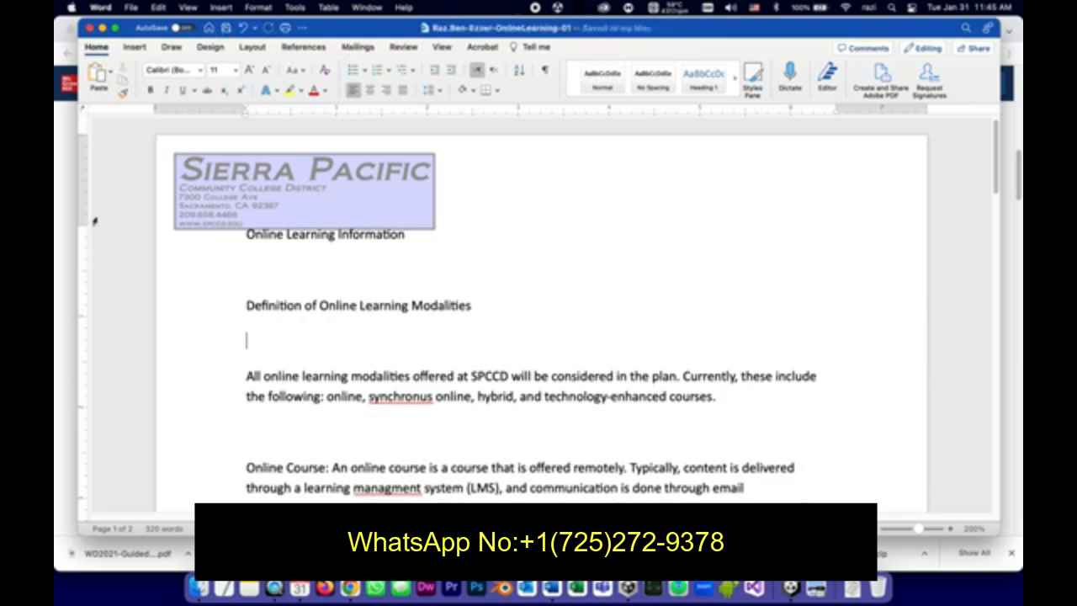
Mark instruction 4a as completed on the SIMnet page and show the formatting marks in the Word document
left_click(350, 587)
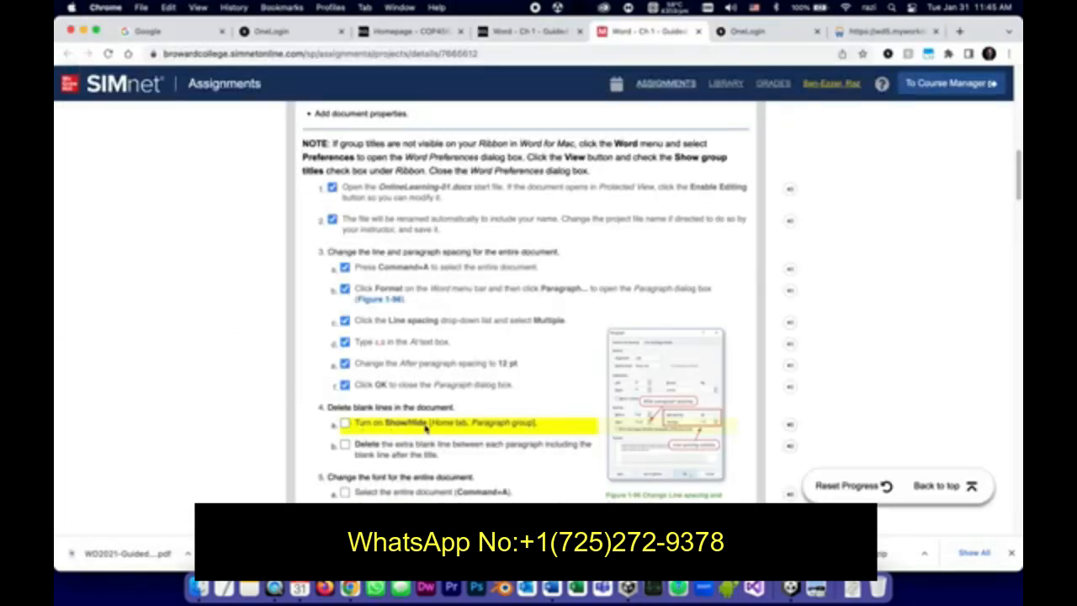
left_click(345, 426)
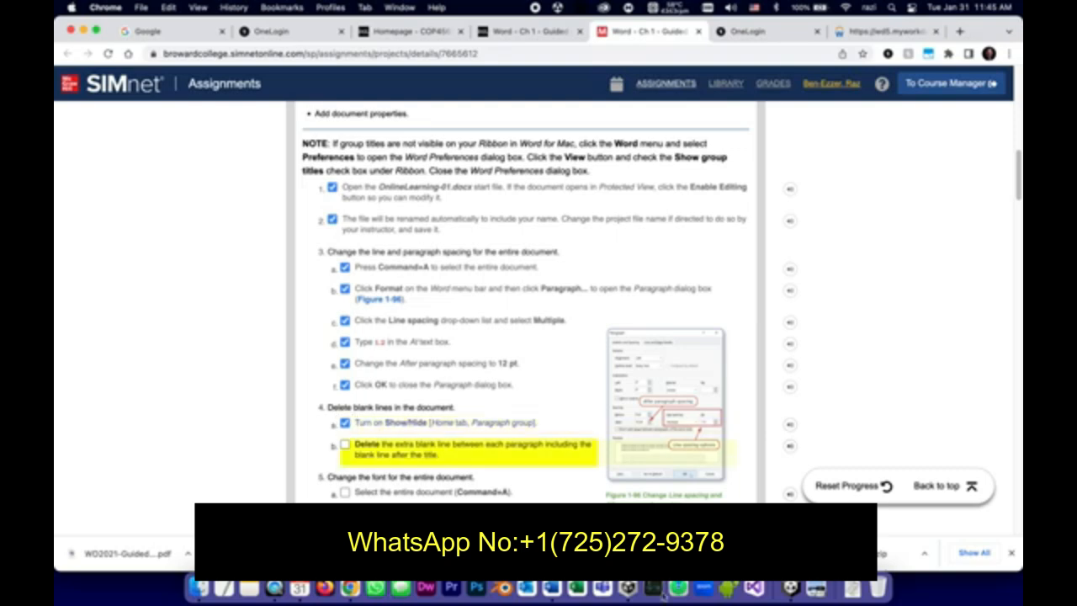
left_click(552, 589)
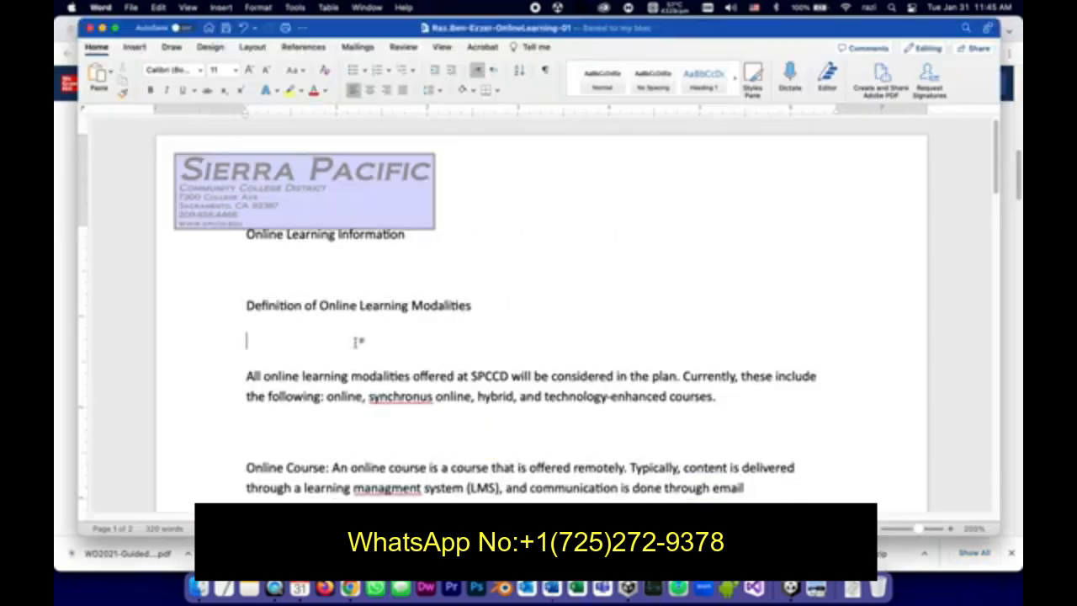
left_click(545, 70)
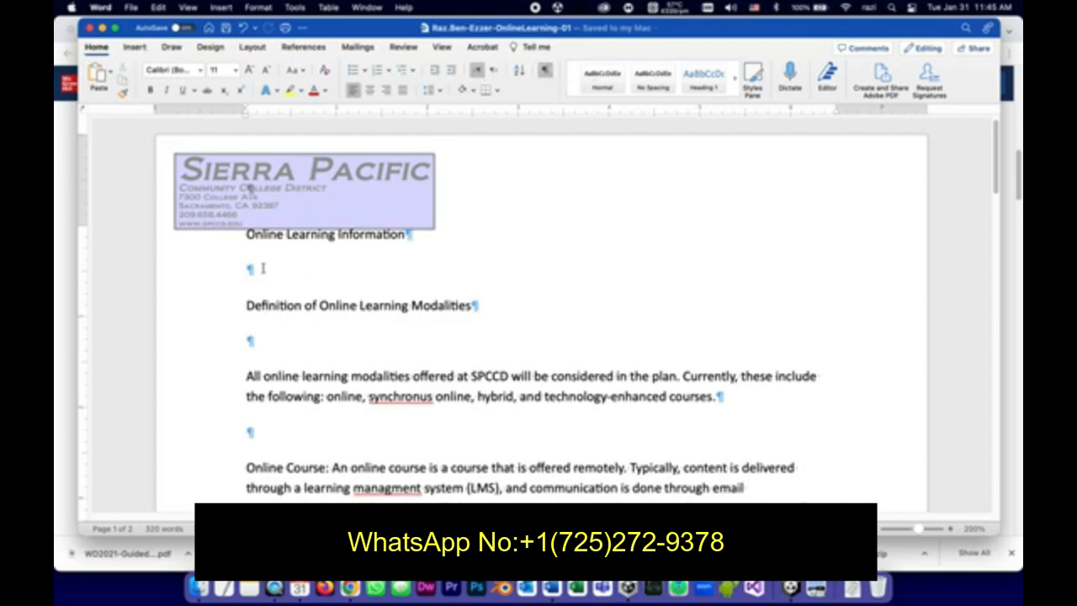
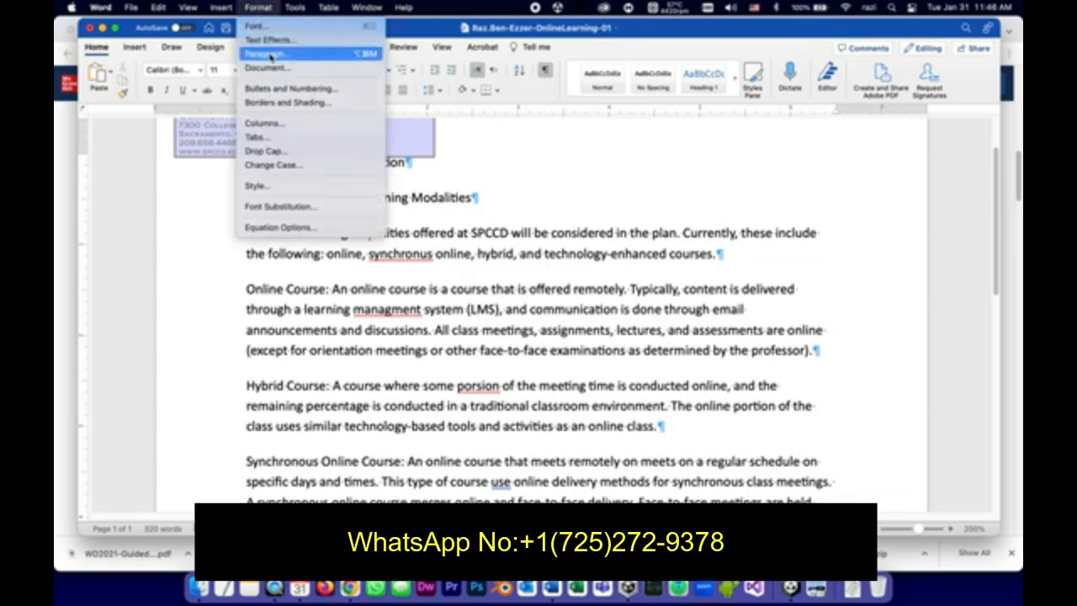
Check the spacing settings of the paragraph beginning "All online learning modalities" and close them without changes
left_click(267, 53)
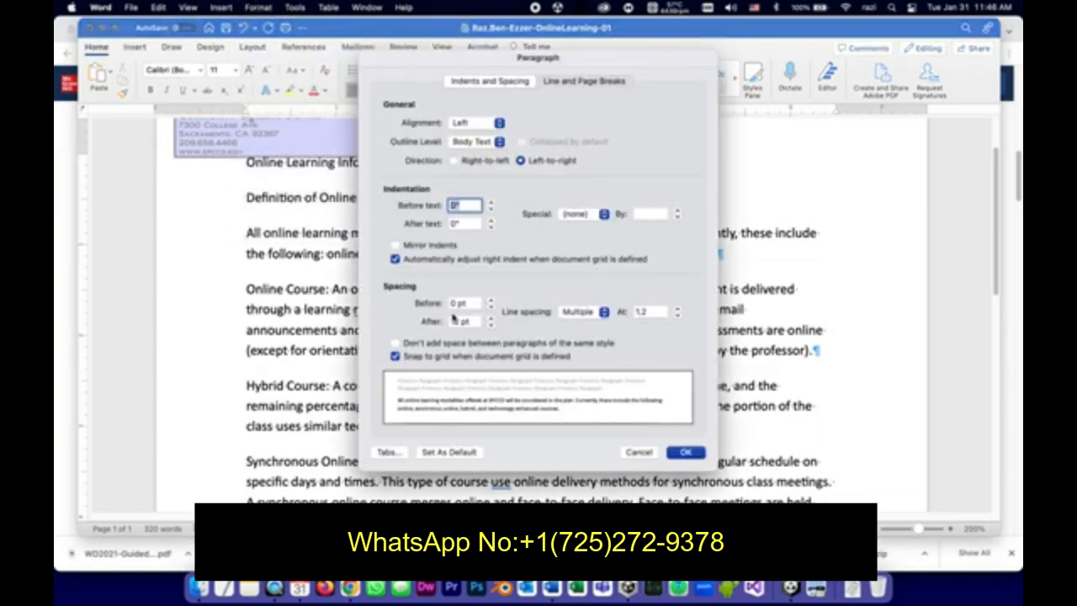
left_click(639, 453)
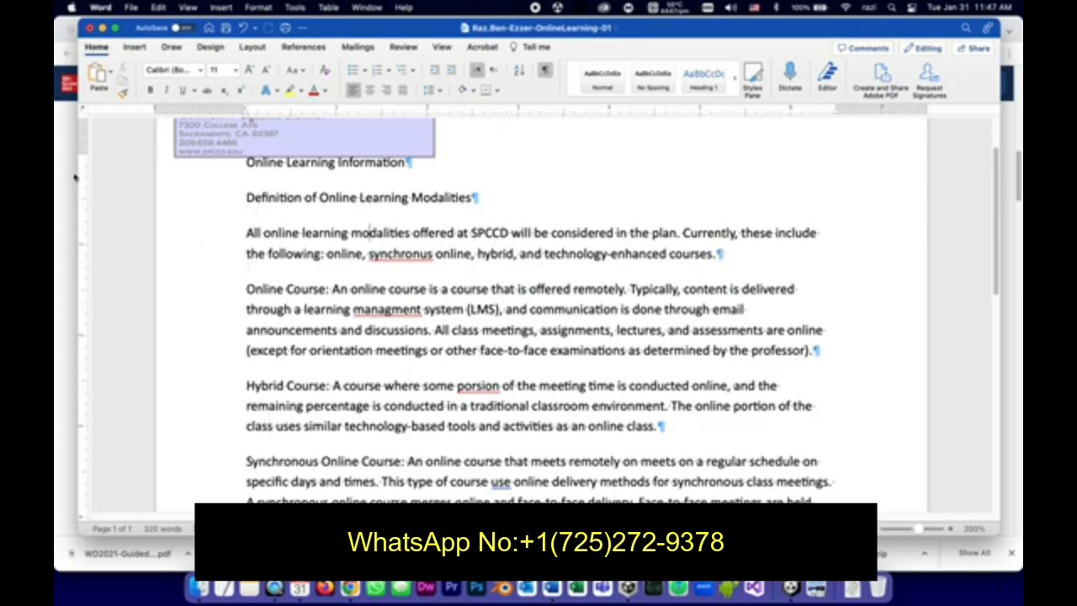
Save the document and switch to the SIMnet page in Chrome to view the instructions that follow
left_click(226, 28)
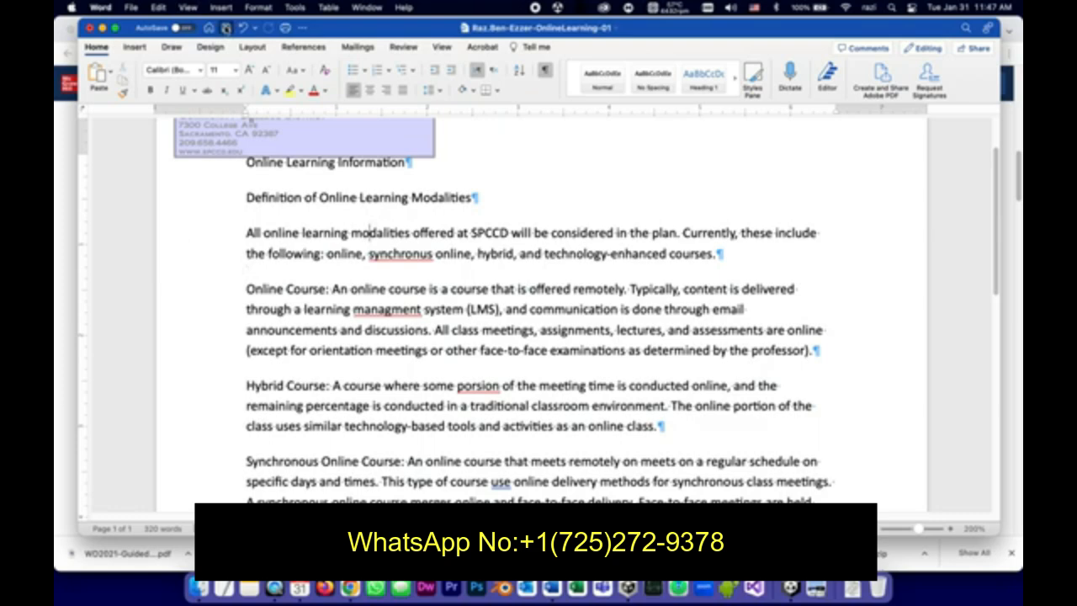
left_click(70, 160)
scroll(484, 375, "down", 5)
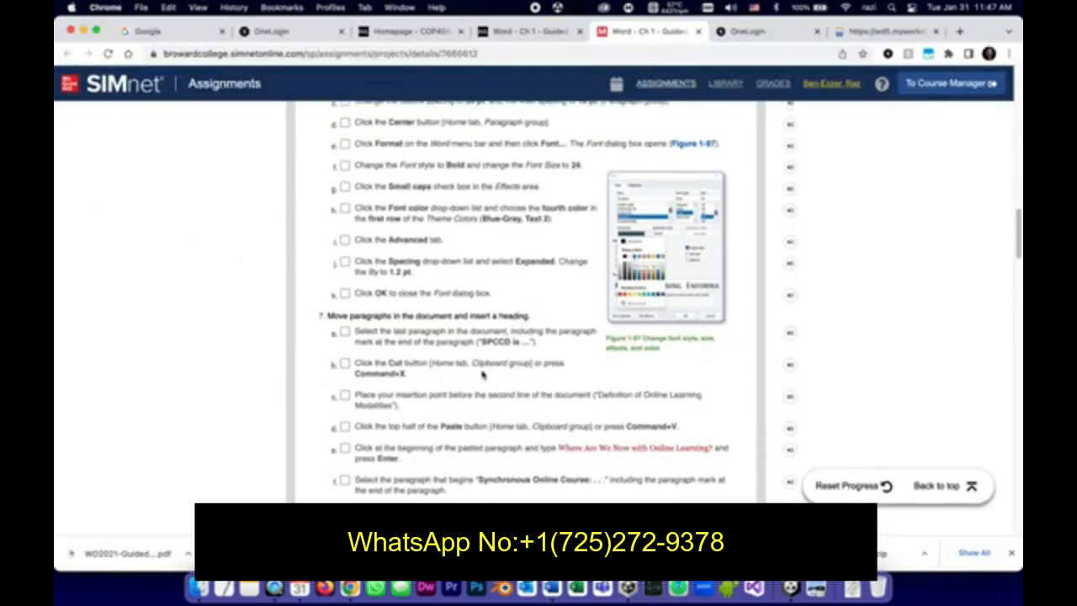
Mark instruction 5a as completed on the SIMnet page and set the entire Word document's font to Cambria
scroll(482, 375, "up", 1)
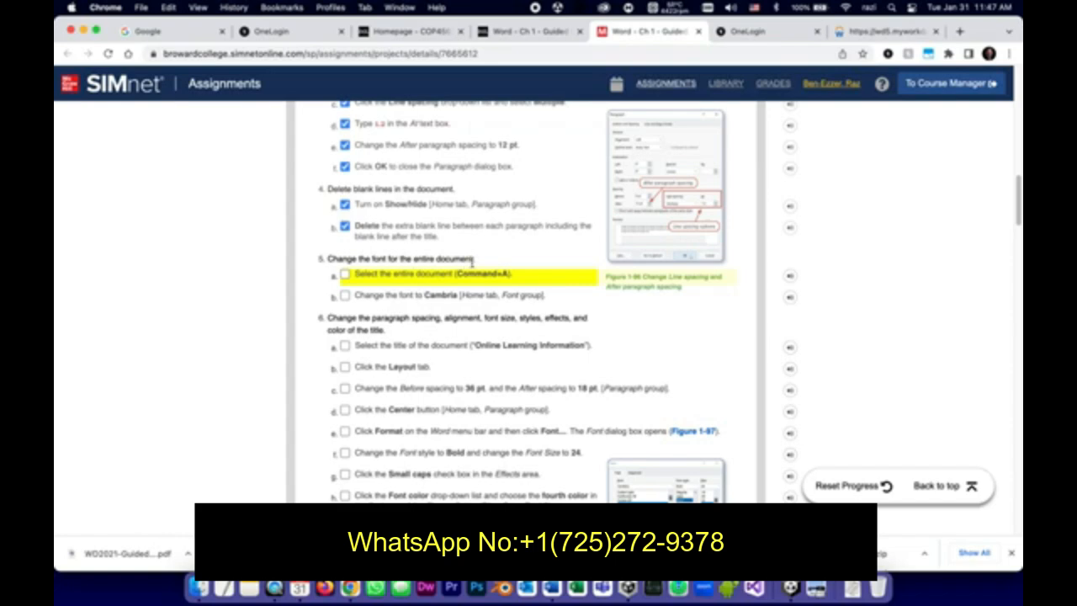
left_click(344, 277)
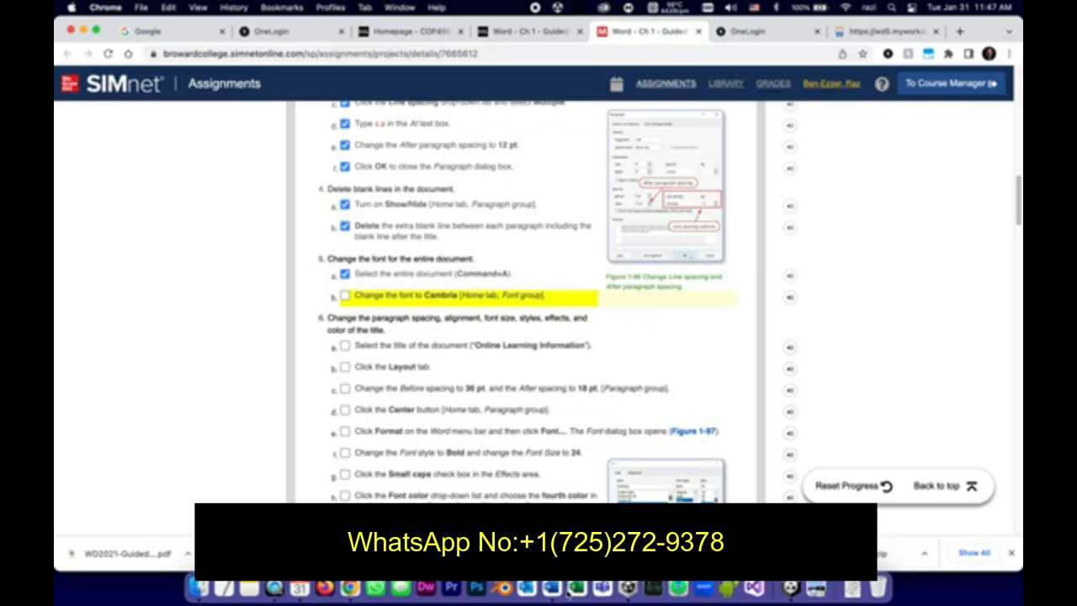
left_click(552, 588)
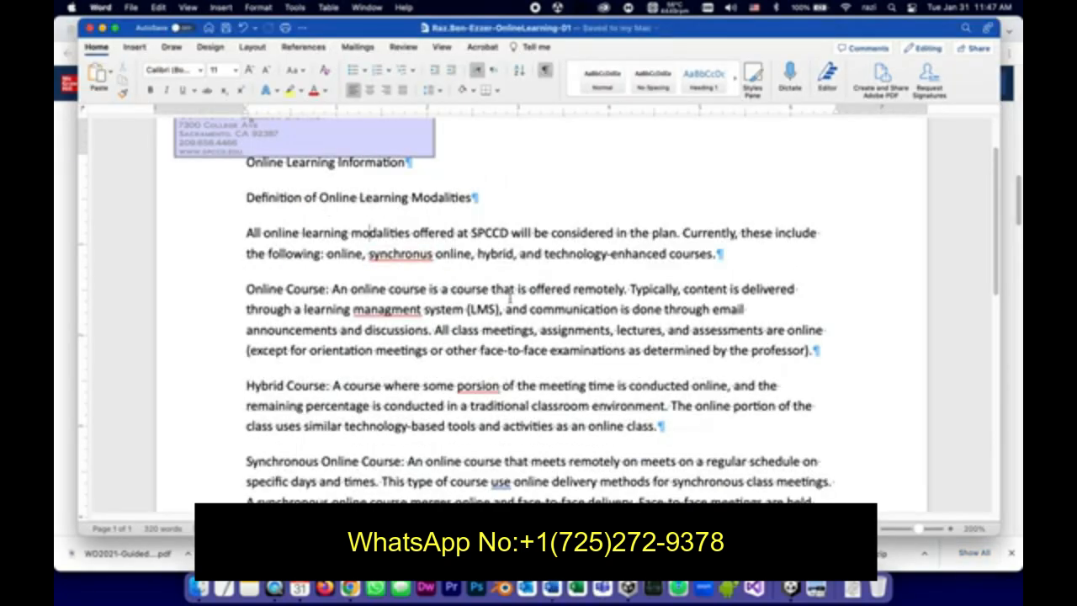
key("super+a")
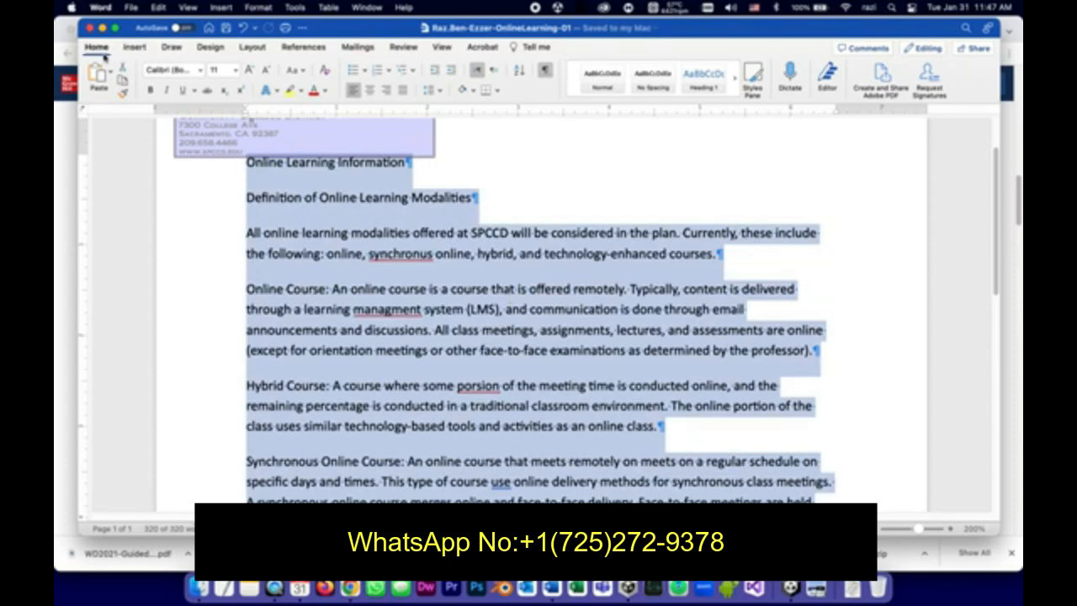
left_click(200, 70)
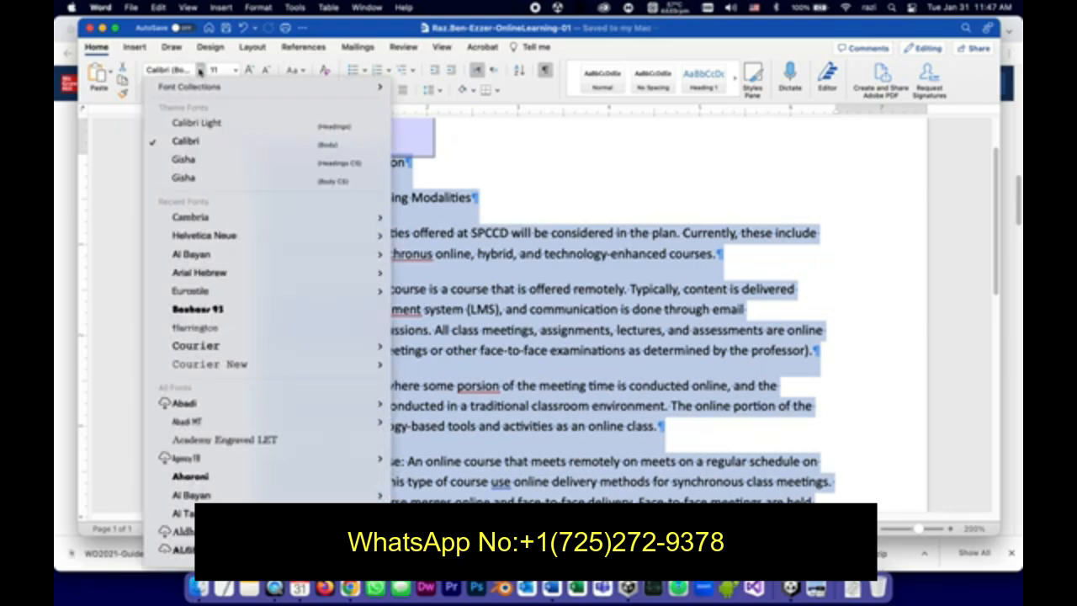
mouse_move(274, 221)
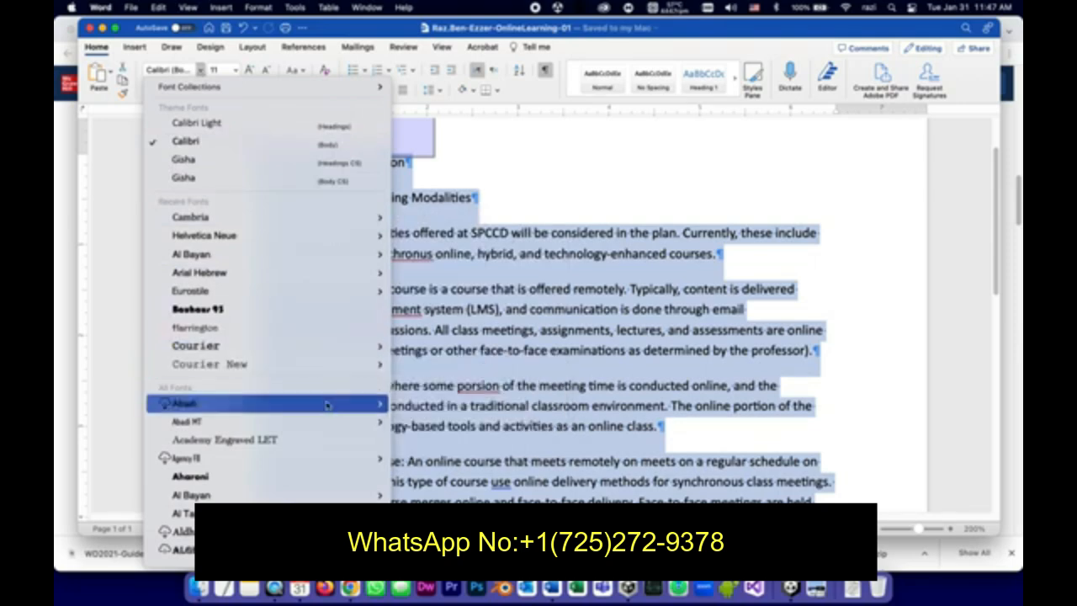
scroll(320, 396, "down", 10)
scroll(326, 405, "down", 15)
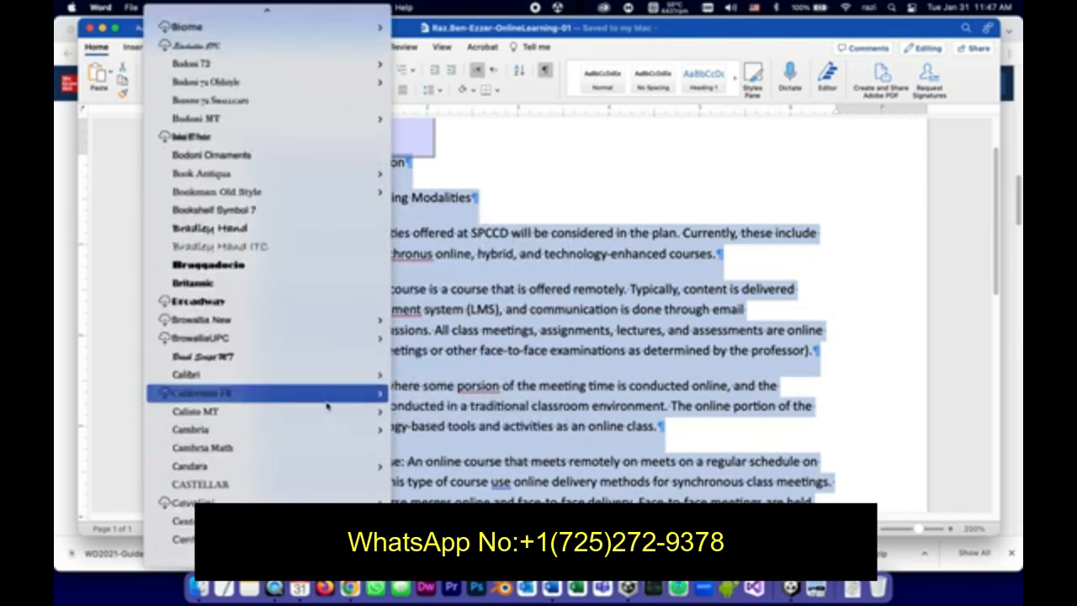
scroll(327, 406, "down", 1)
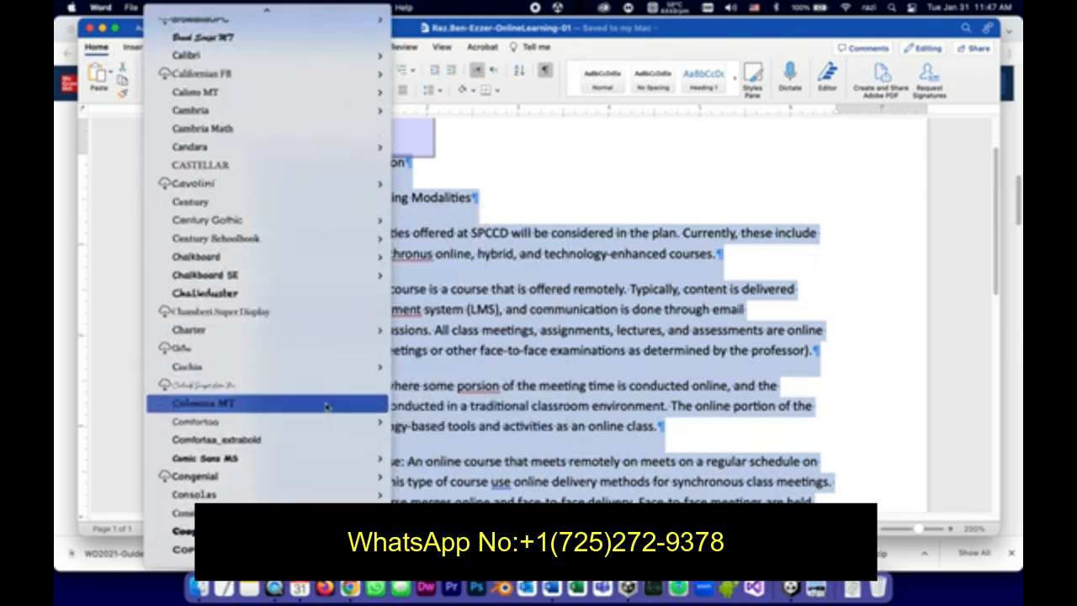
scroll(308, 187, "down", 1)
mouse_move(306, 170)
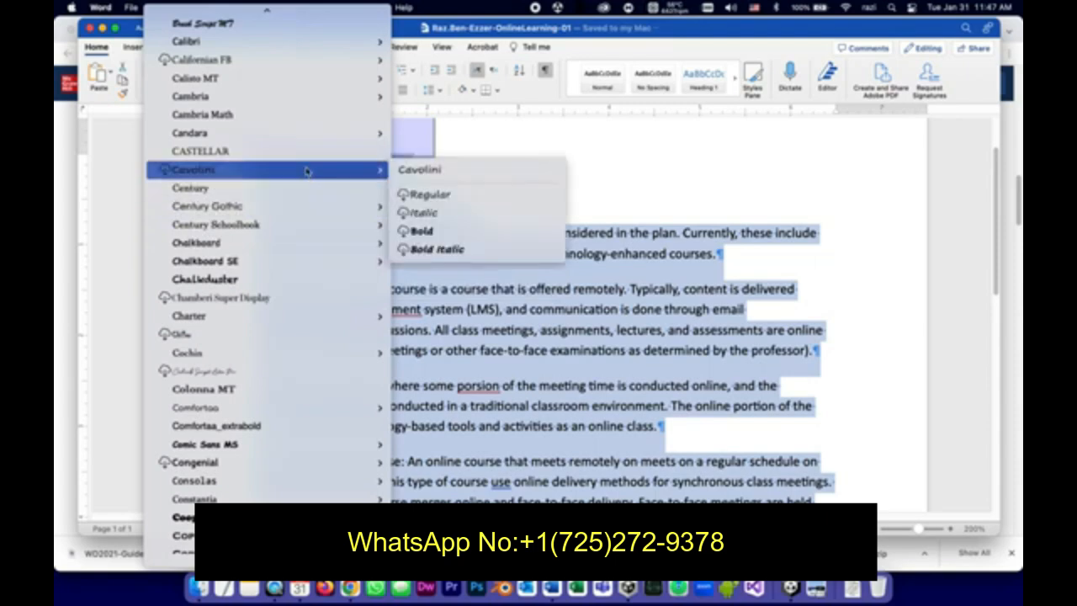
mouse_move(286, 101)
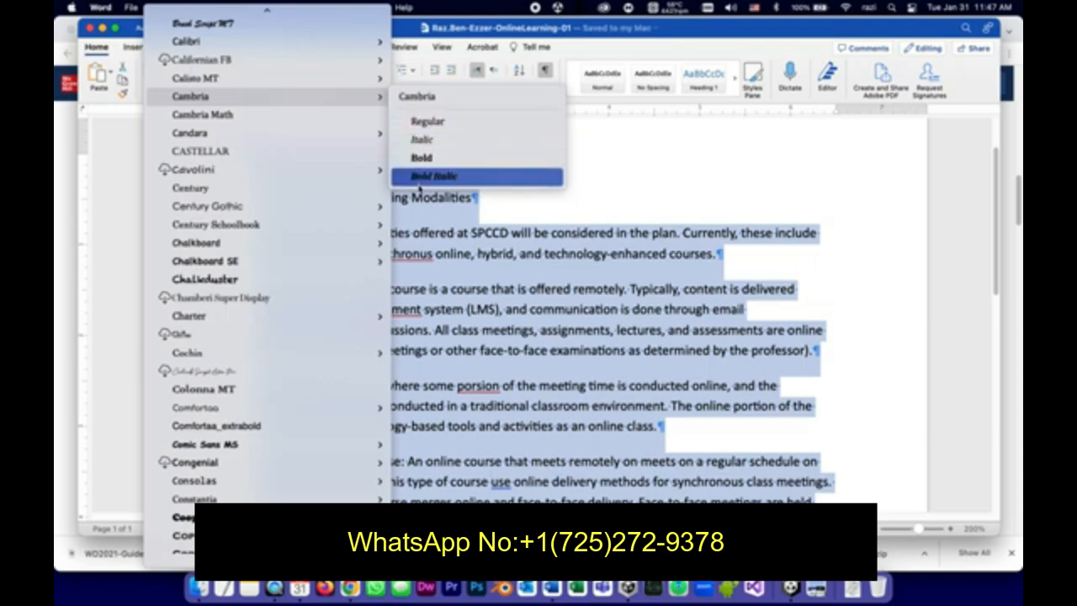
left_click(423, 98)
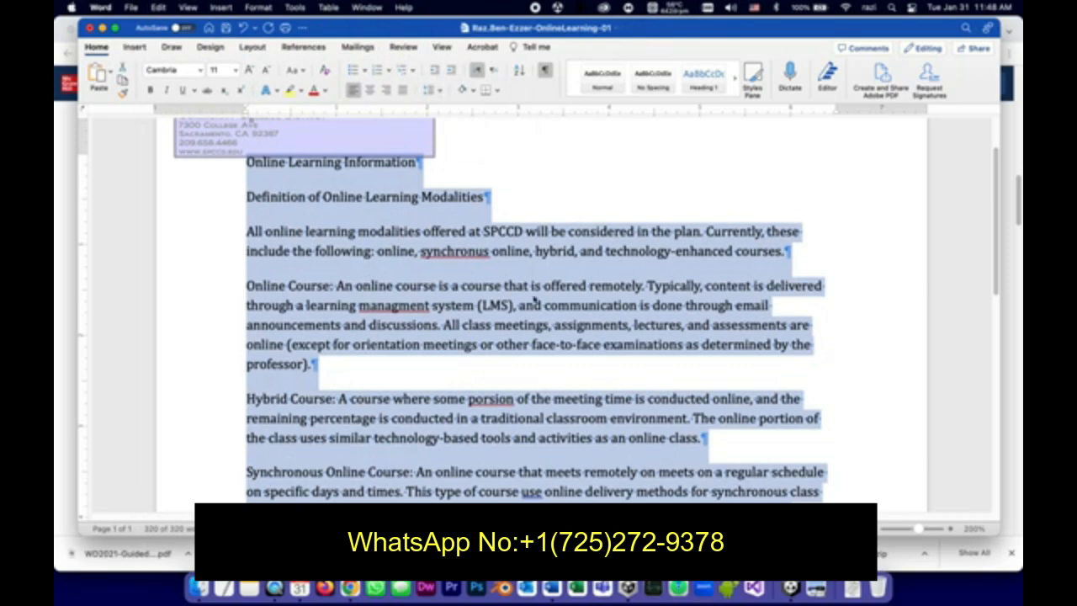
Save the document and mark instruction 5b as completed on the SIMnet page
left_click(226, 28)
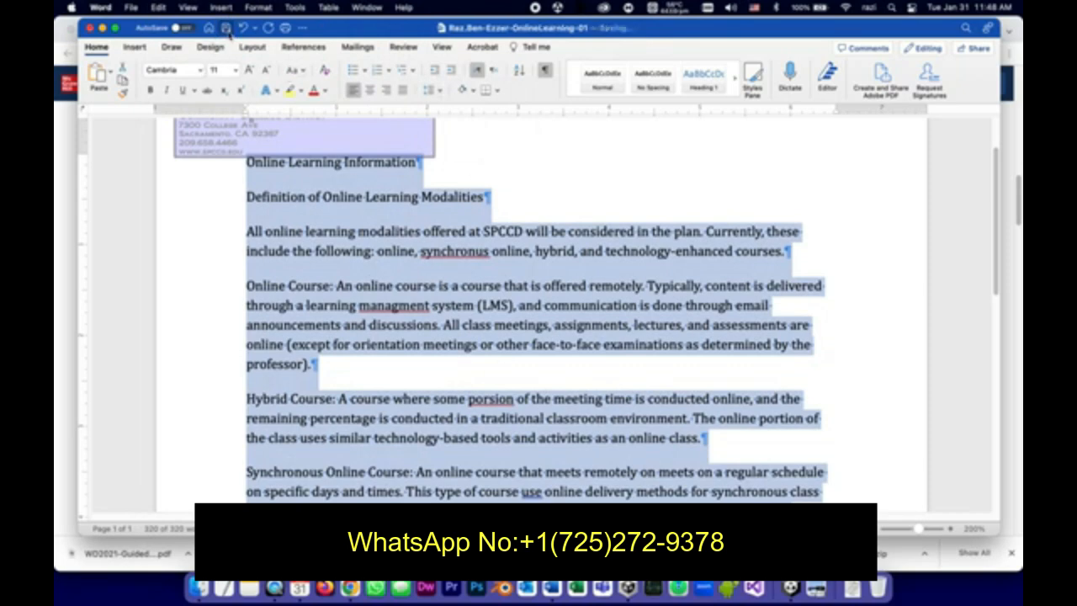
left_click(66, 163)
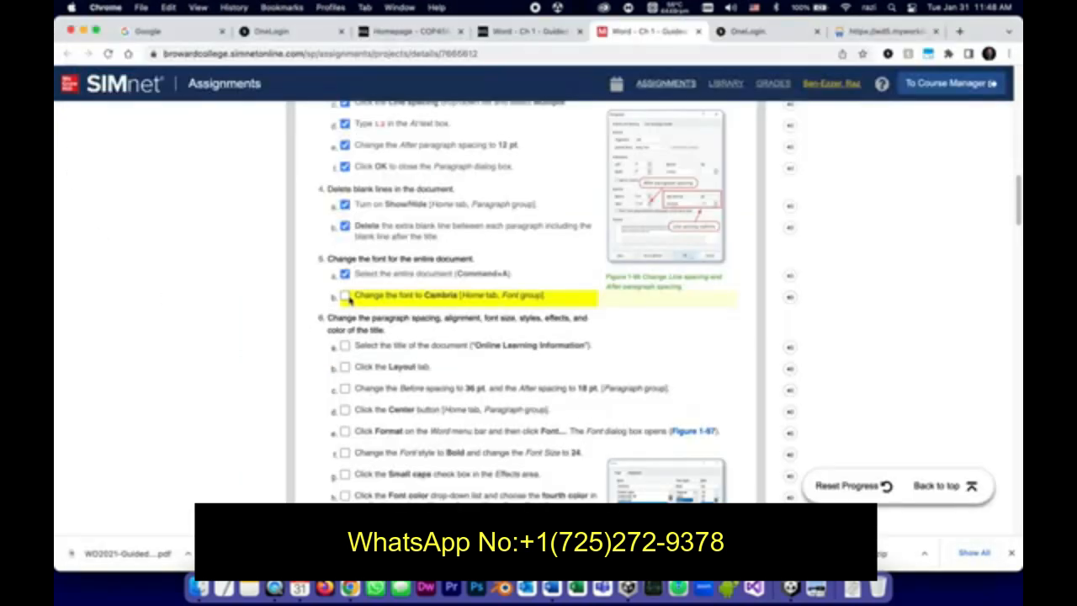
left_click(345, 298)
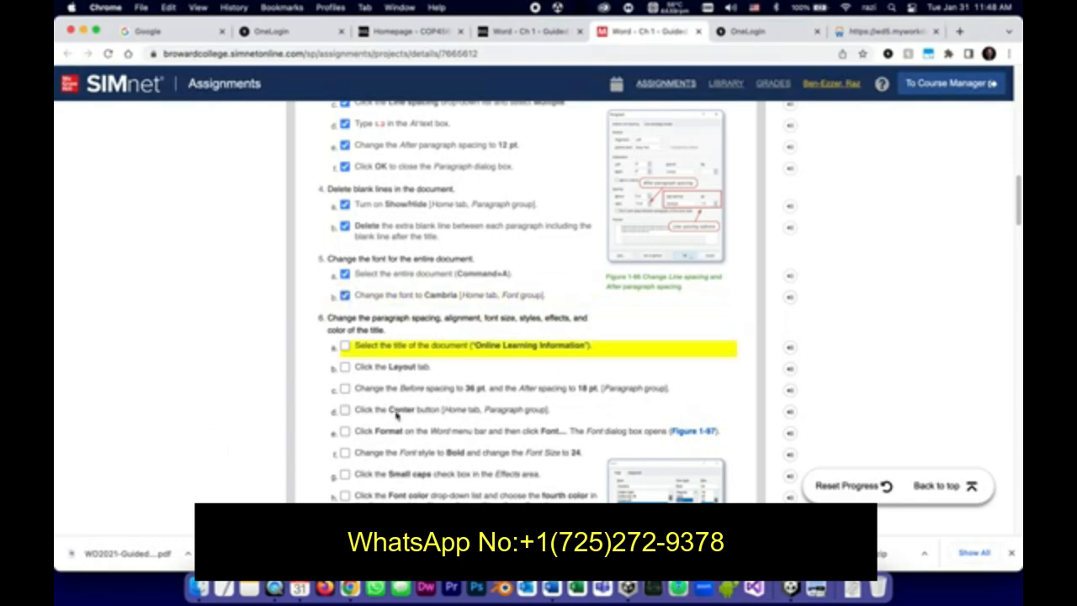
Select the title "Online Learning Information" in the Word document and display the Layout settings
scroll(395, 416, "down", 2)
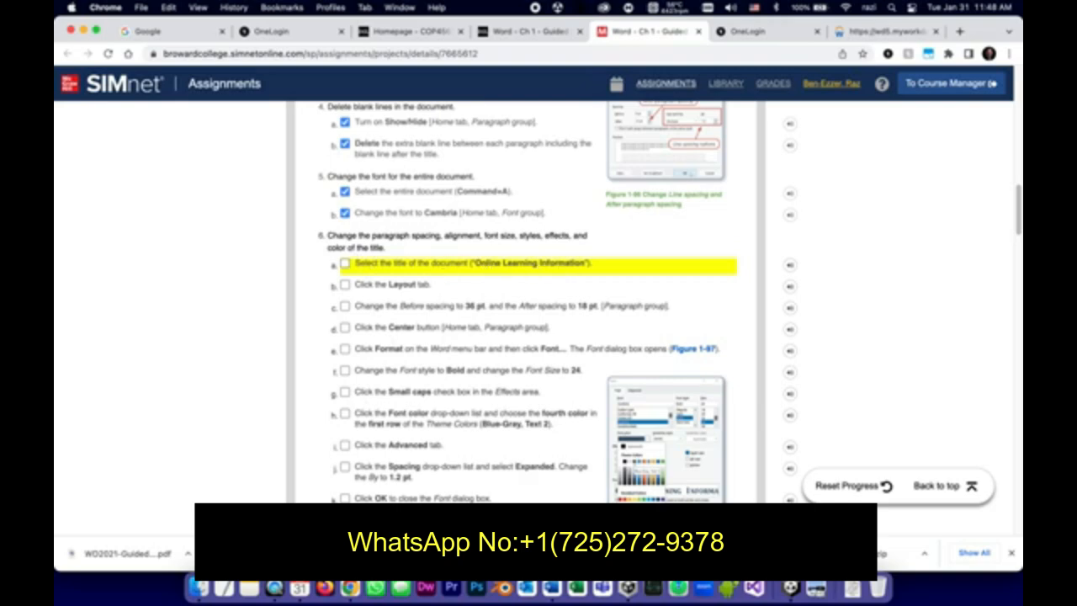
key("super+Tab")
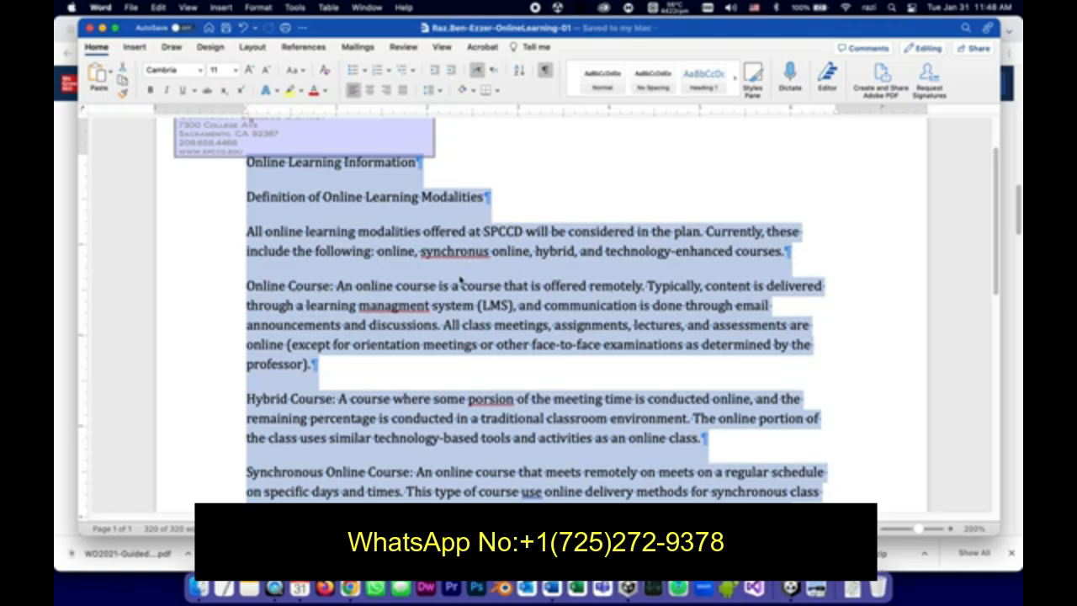
left_click(308, 172)
left_click_drag(246, 164, 373, 171)
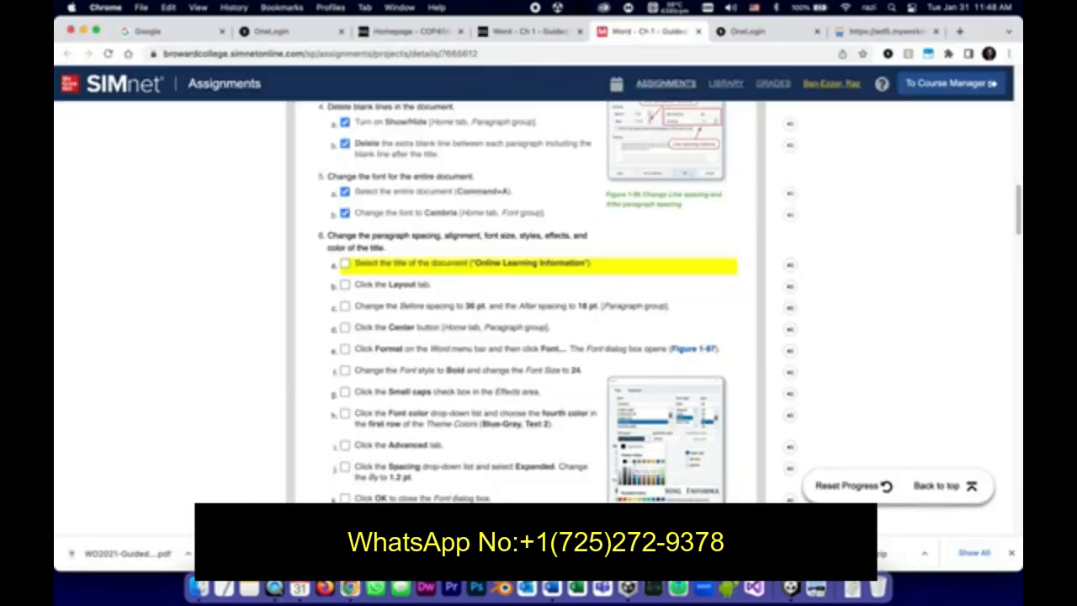
left_click(352, 588)
left_click(558, 588)
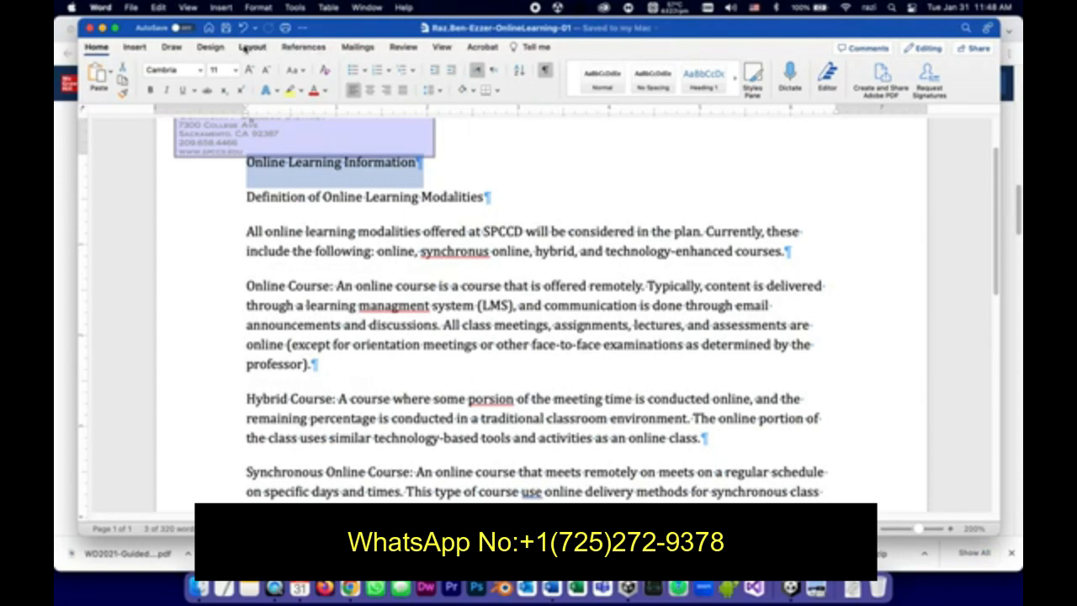
left_click(252, 47)
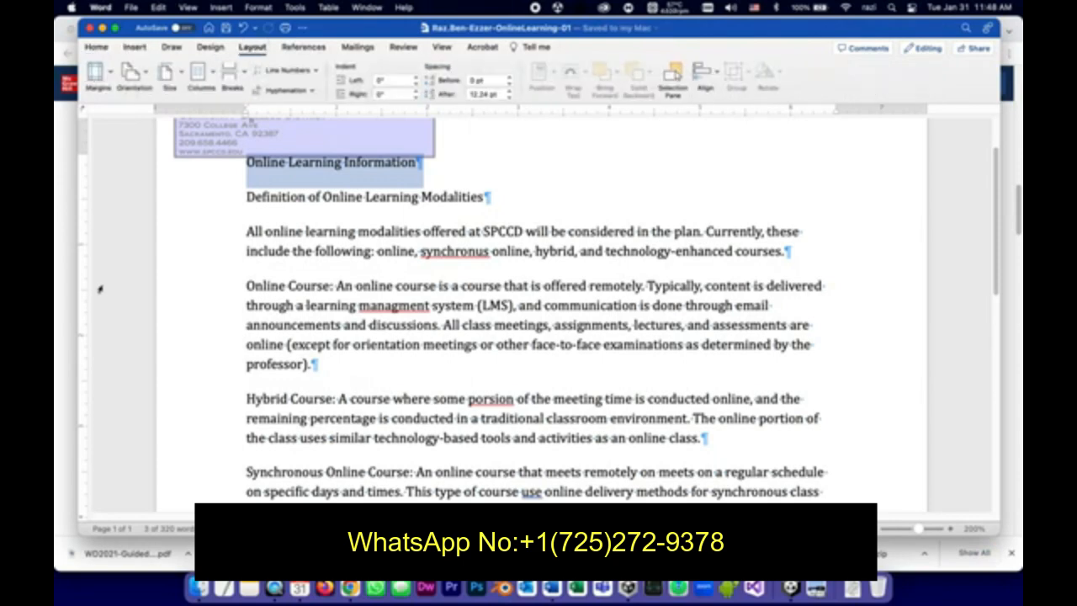
Mark instructions 6a and 6b as completed on the SIMnet page
left_click(67, 351)
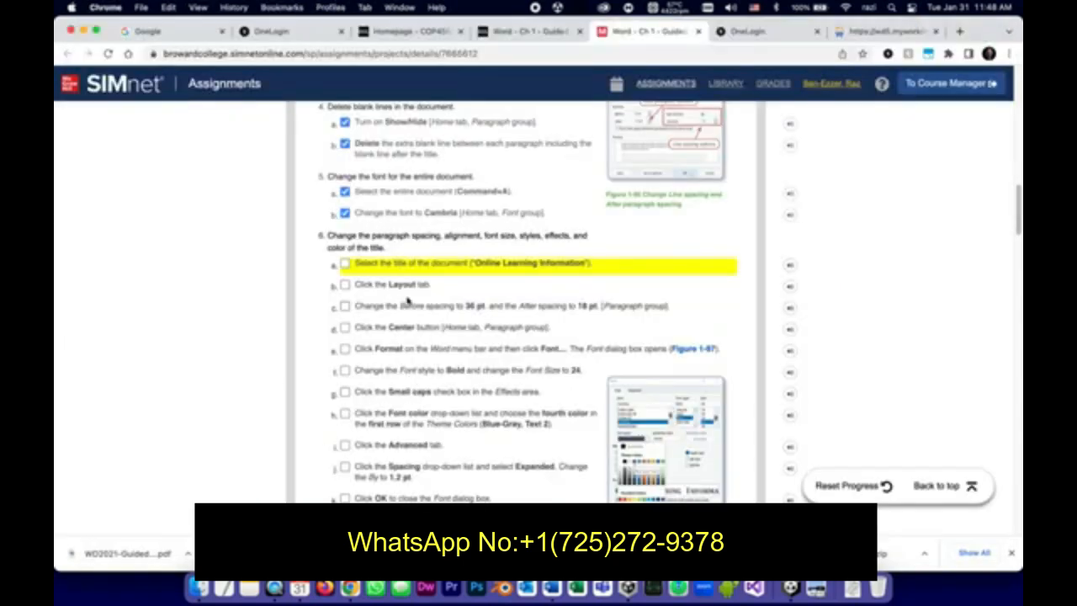
left_click(344, 266)
left_click(345, 286)
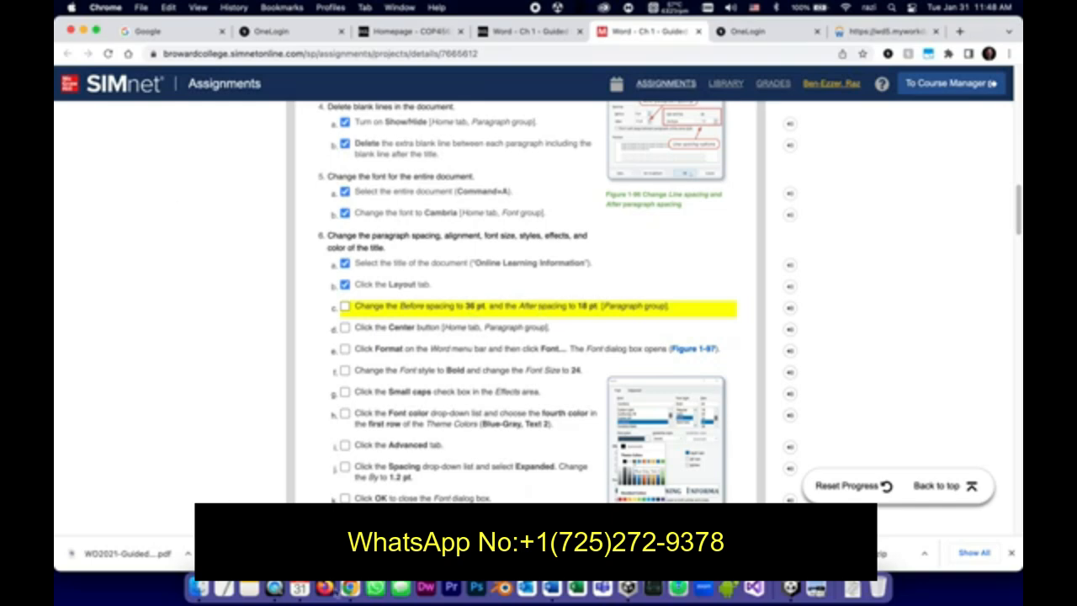
Set the title's paragraph spacing in Word to 36 pt before and 18 pt after, and mark instruction 6c as completed on the SIMnet page
left_click(553, 587)
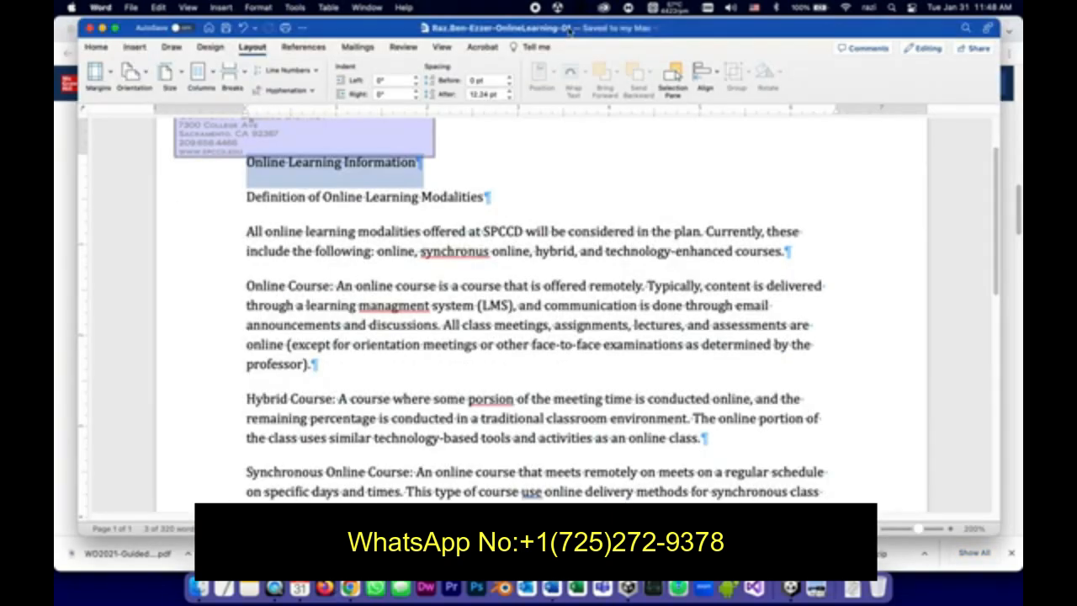
left_click(476, 80)
type("36")
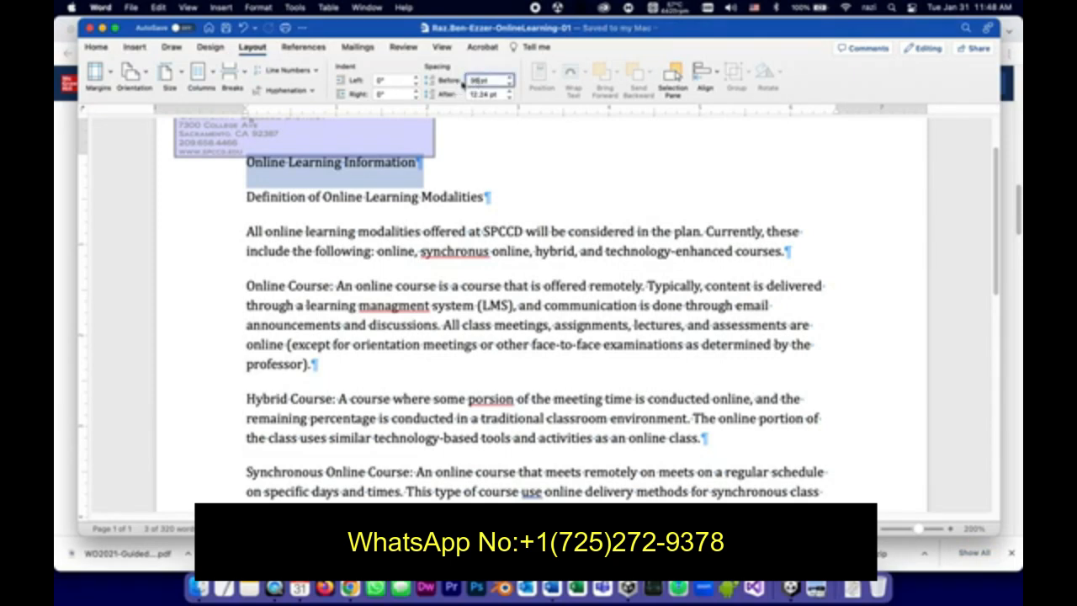
left_click(471, 94)
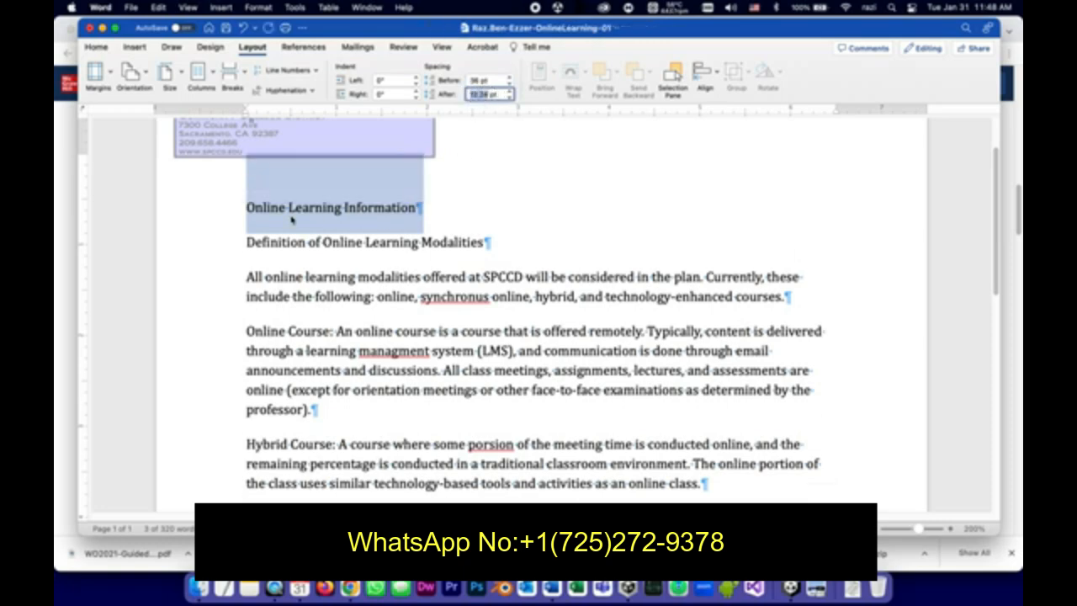
type("18")
left_click(423, 210)
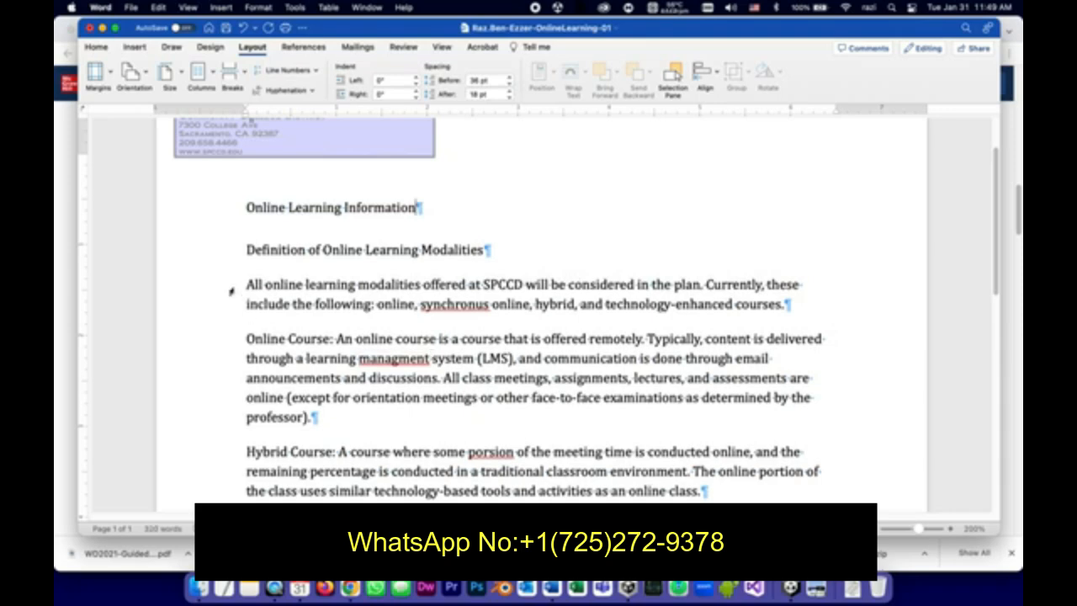
left_click(60, 178)
left_click(344, 307)
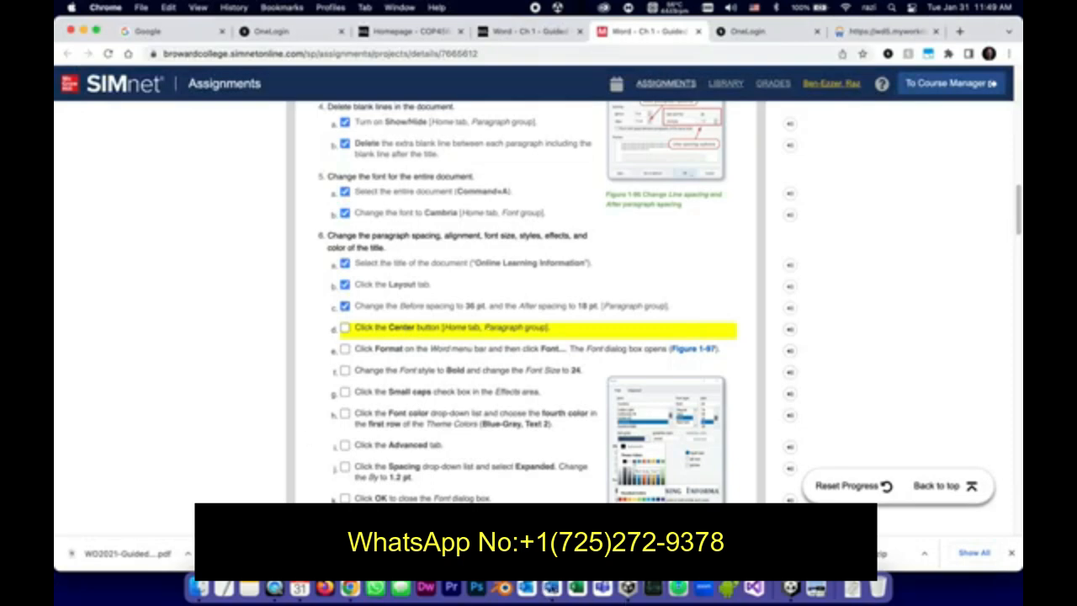
Center the title "Online Learning Information" in the Word document, saving the change, and mark instruction 6d as completed on the SIMnet page
left_click(552, 588)
left_click(95, 47)
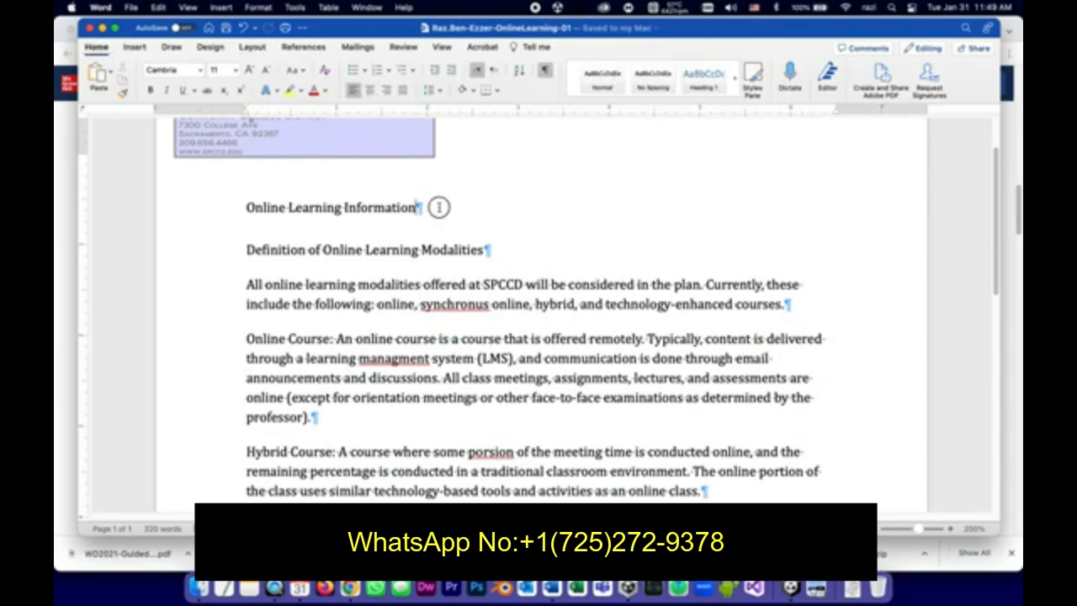
left_click_drag(438, 207, 248, 223)
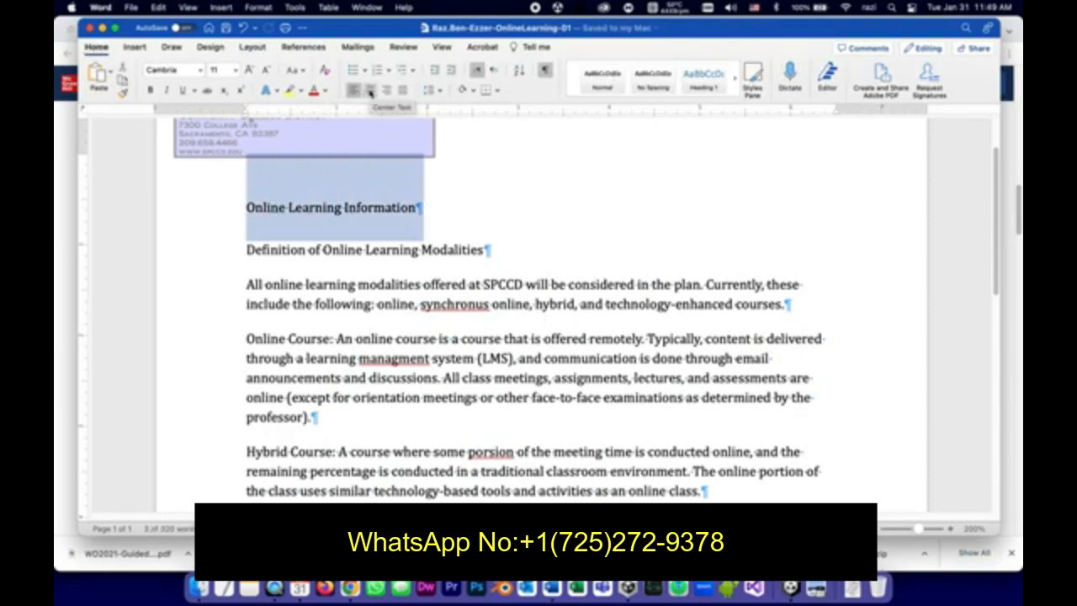
left_click(369, 90)
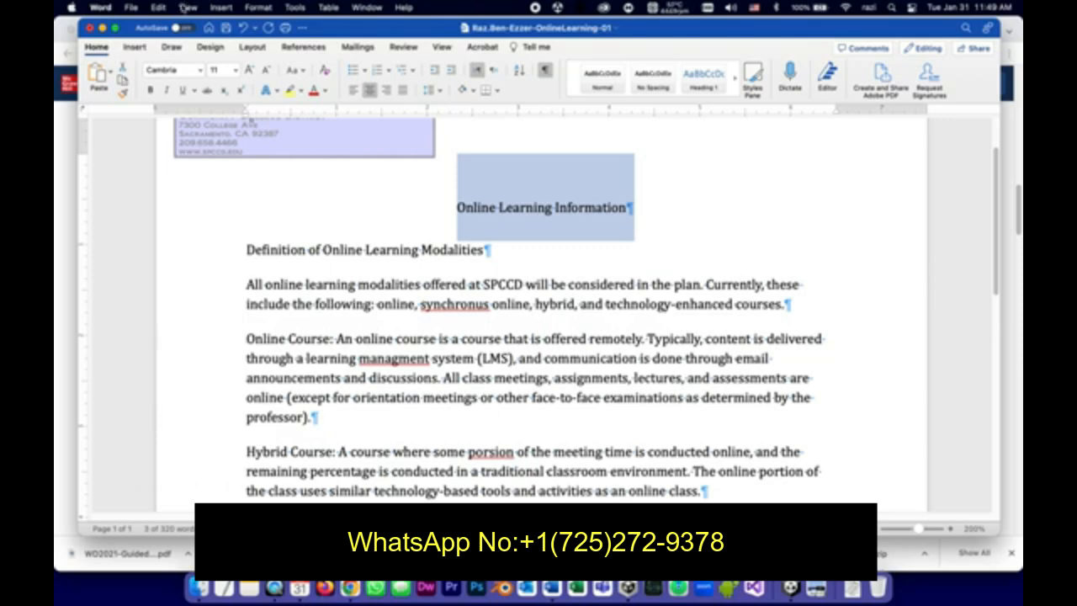
key("super+s")
key("super+Tab")
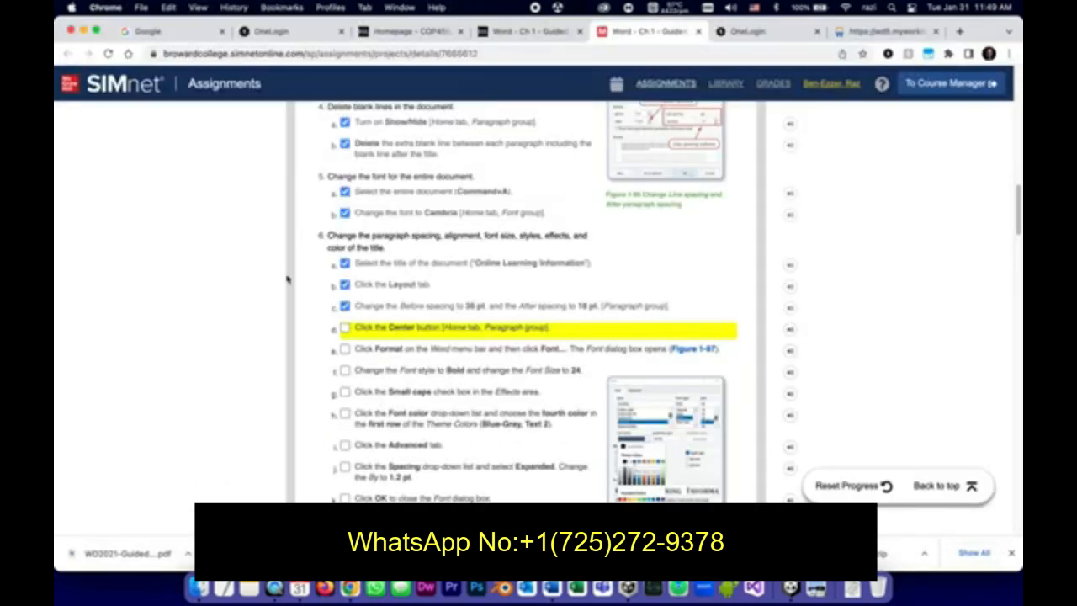
left_click(344, 329)
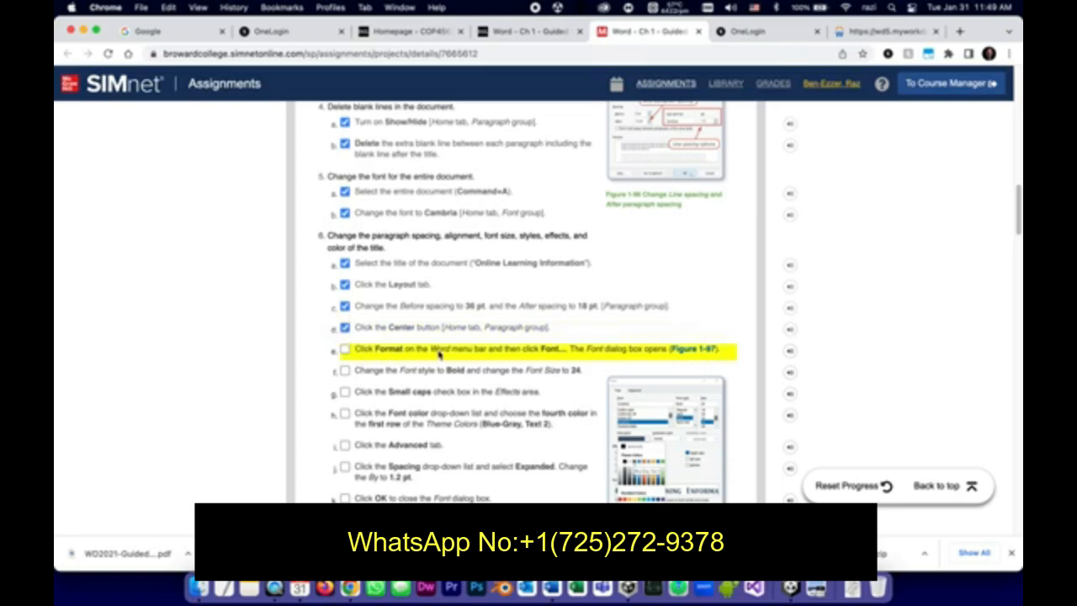
left_click(551, 588)
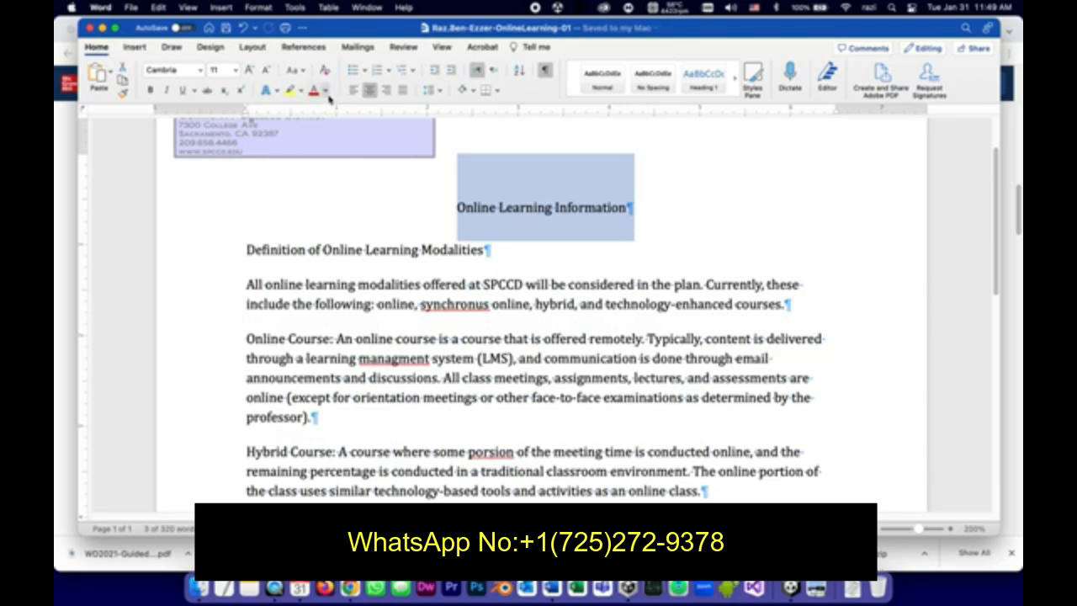
left_click(258, 7)
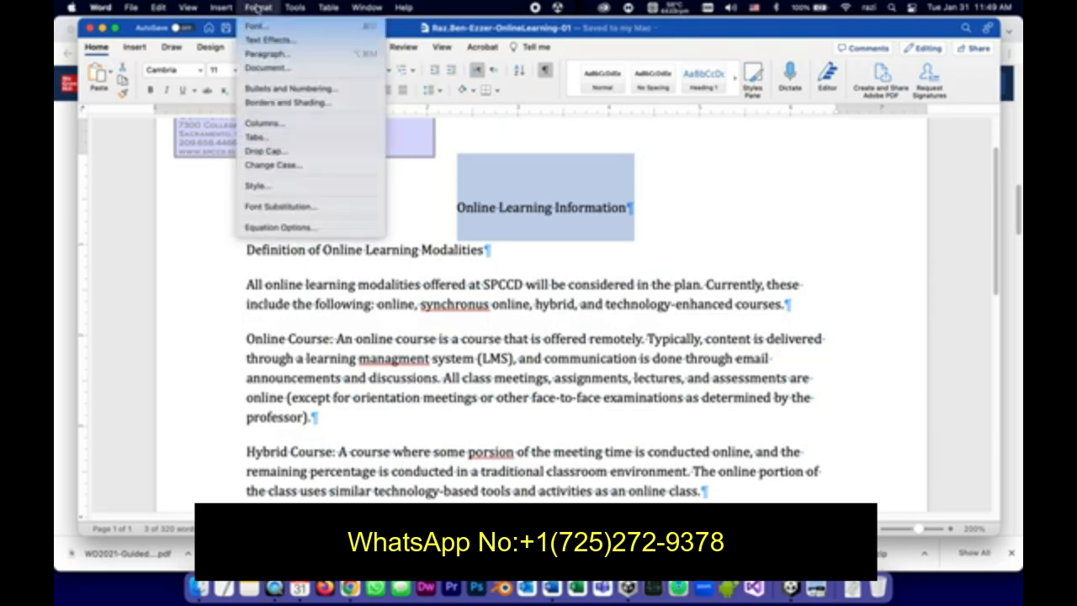
left_click(267, 30)
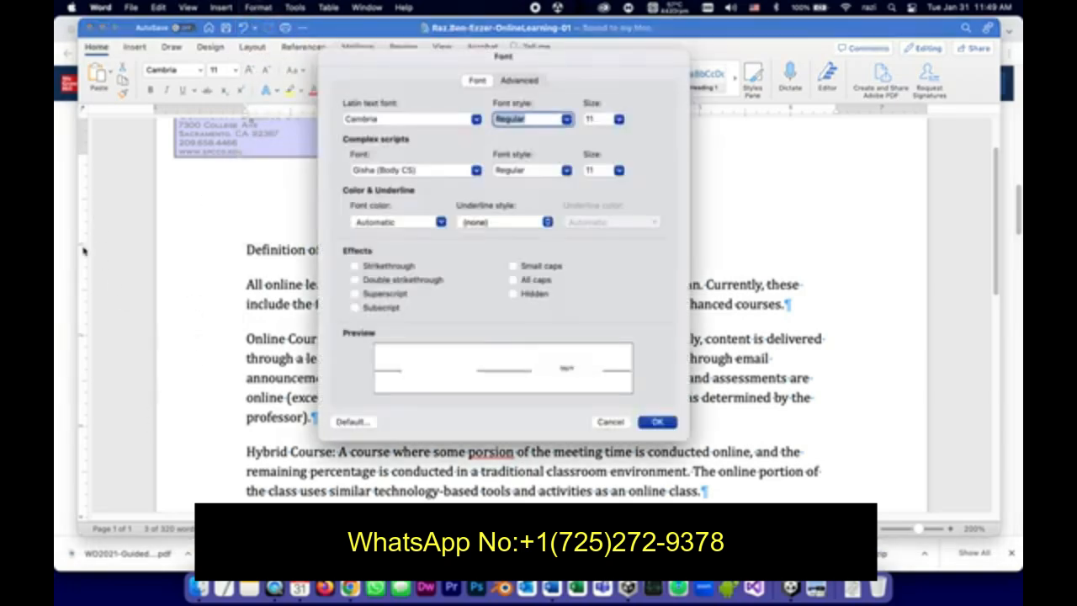
Switch the SIMnet project instructions from the Mac to the Windows version and go to the title formatting instructions in item 6
left_click(64, 223)
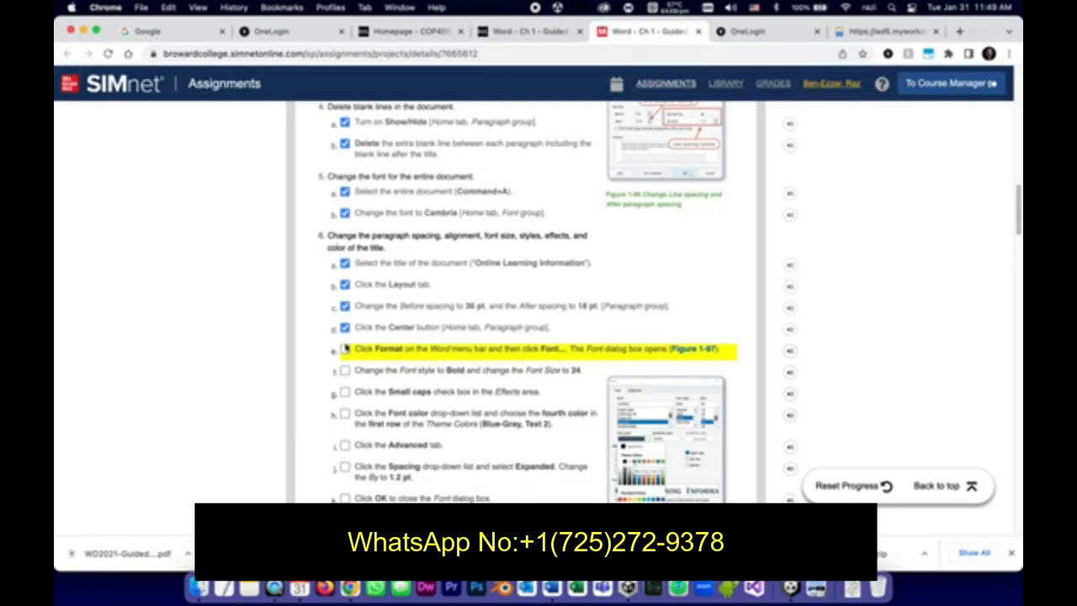
scroll(345, 299, "up", 10)
scroll(355, 301, "down", 2)
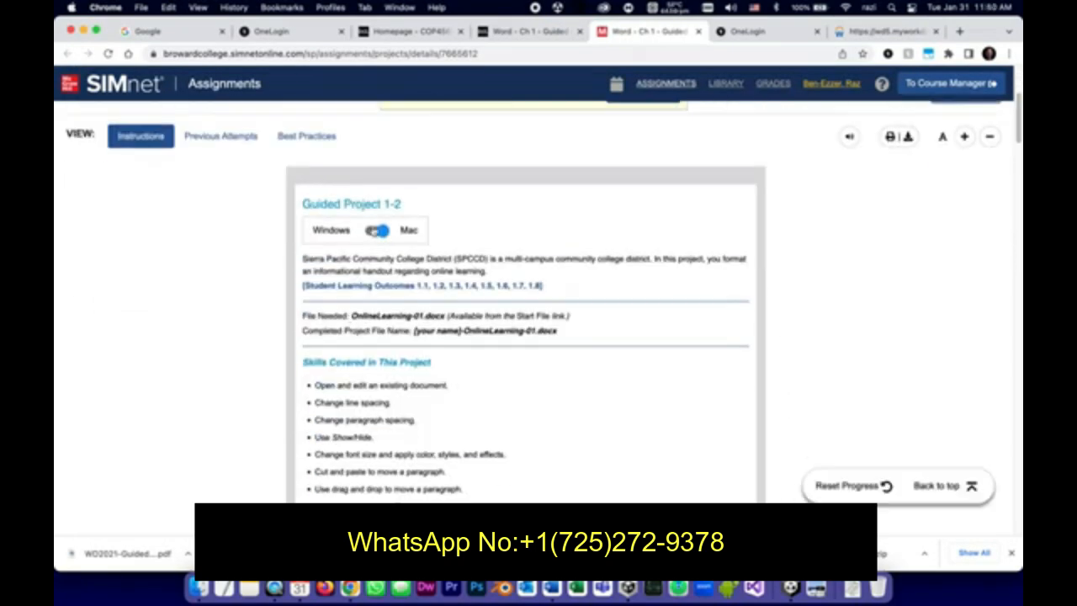
scroll(491, 346, "down", 8)
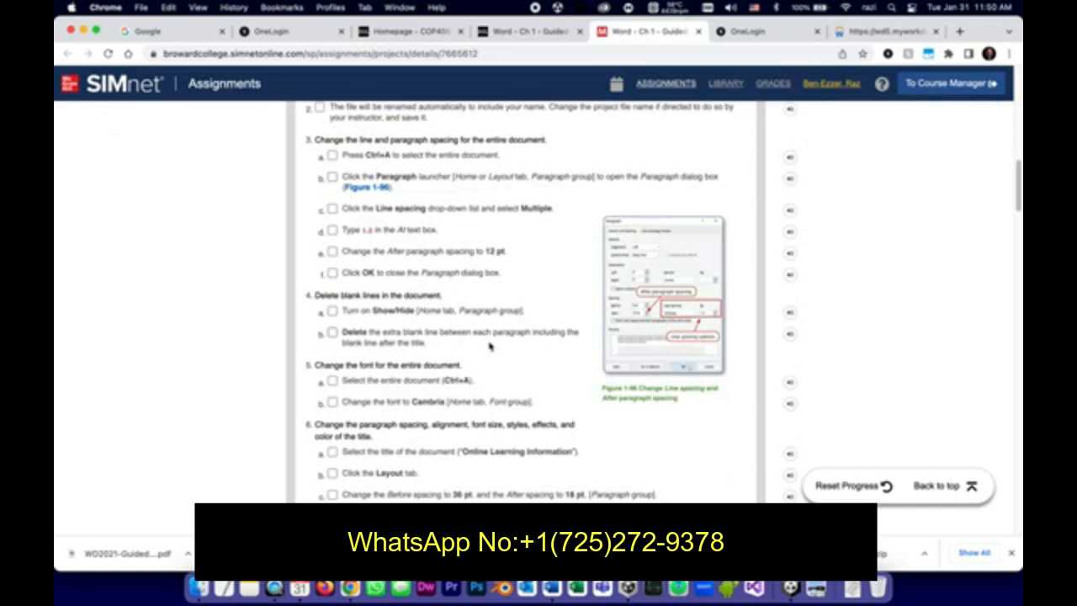
scroll(491, 346, "up", 3)
scroll(490, 346, "down", 4)
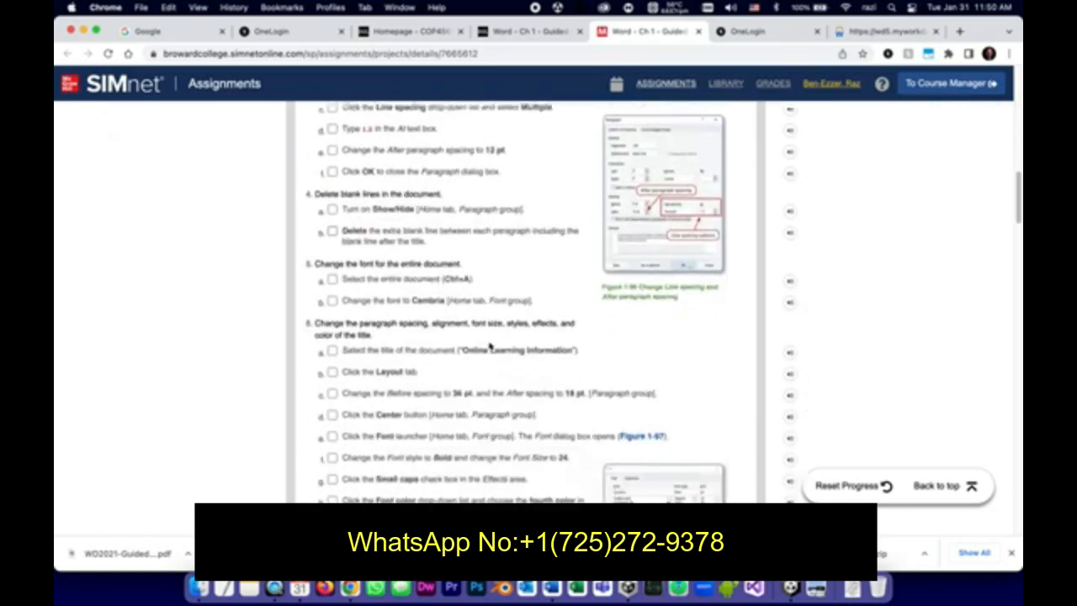
scroll(490, 346, "down", 3)
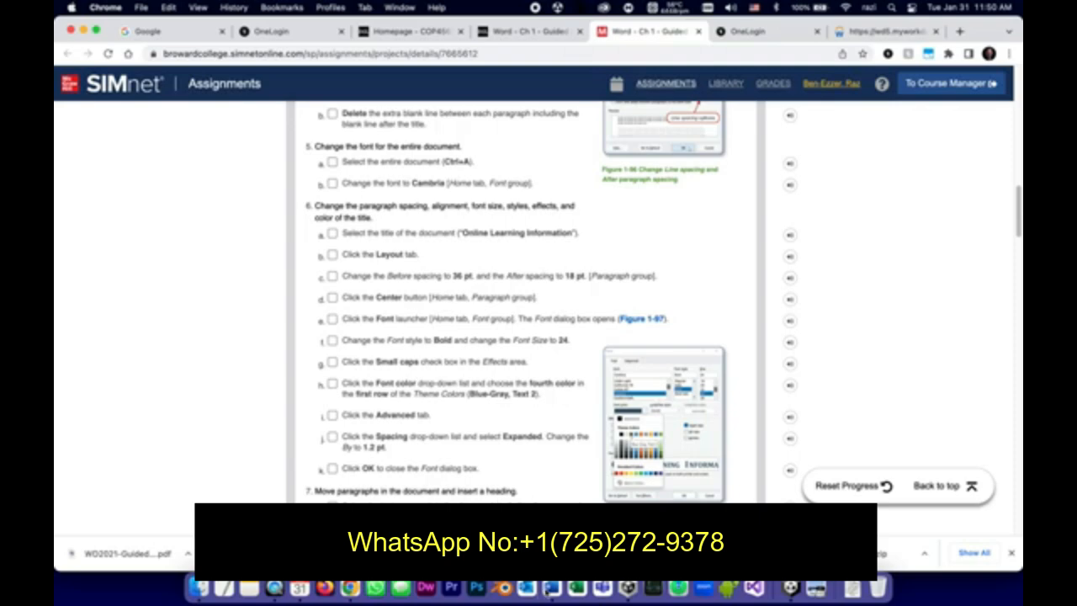
In Word, cancel the open Font dialog and reopen it for the title "Online Learning Information"
left_click(551, 589)
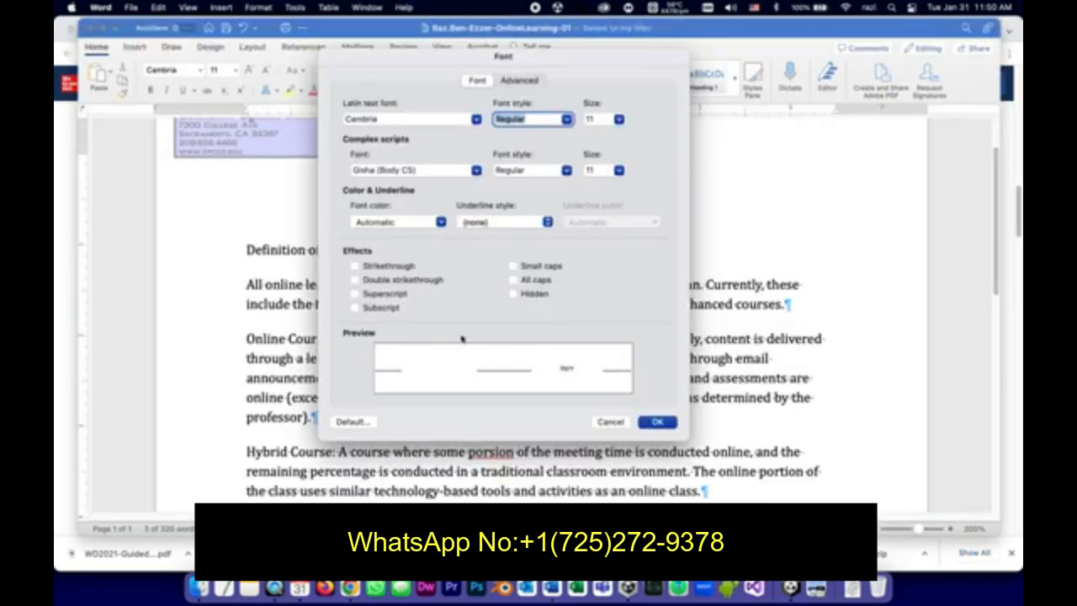
left_click(612, 422)
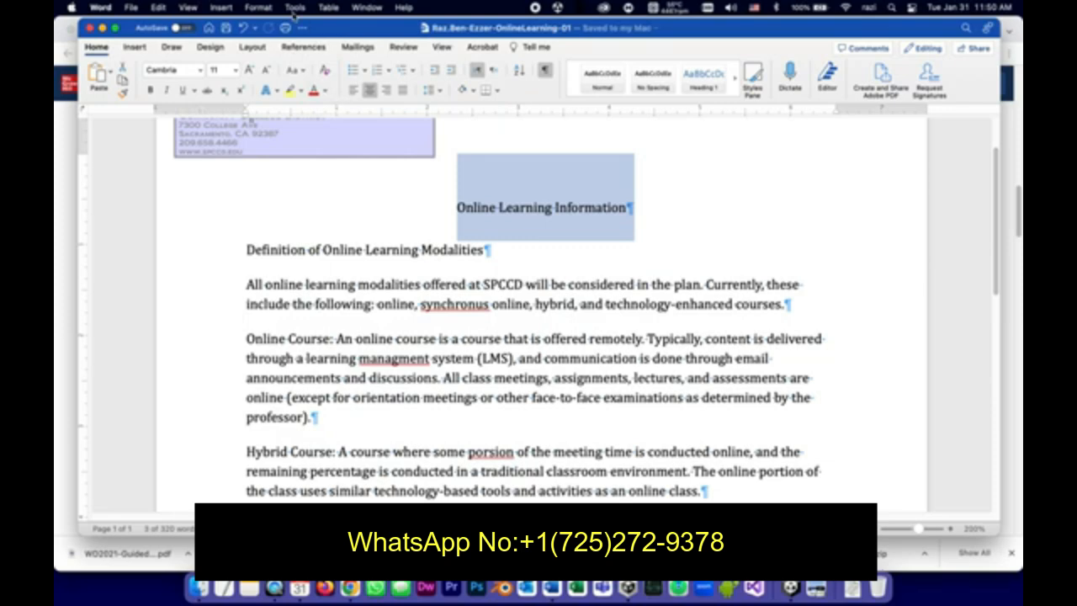
left_click(258, 7)
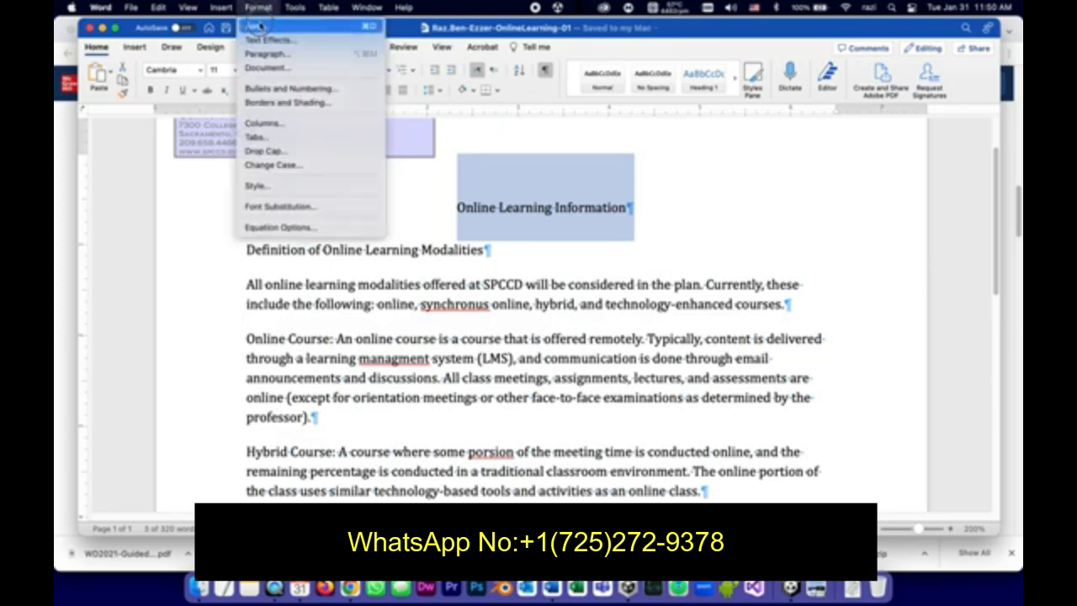
left_click(261, 27)
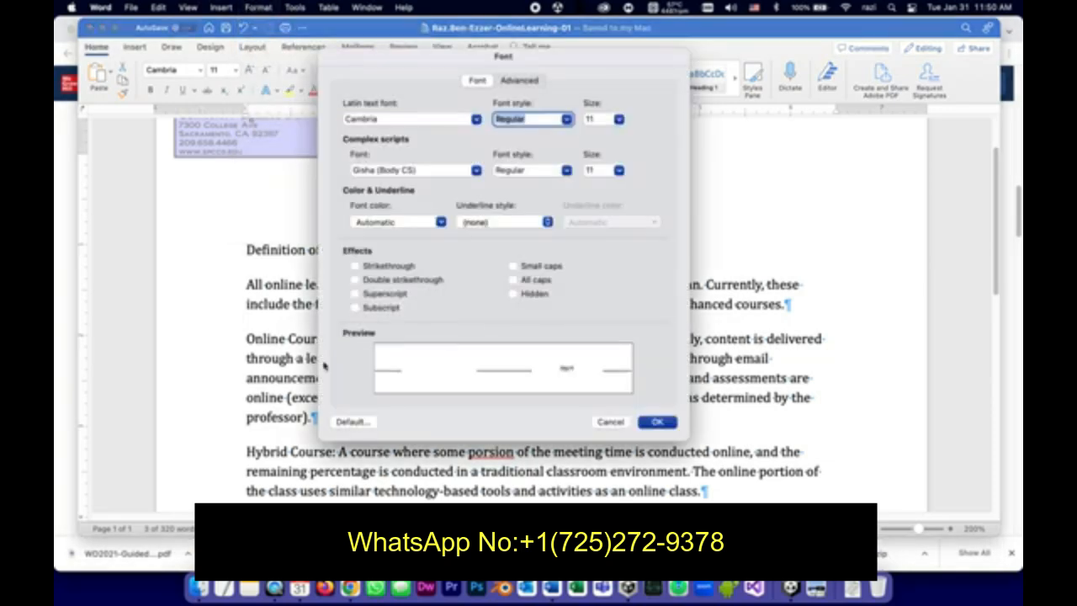
Mark instructions 6a through 6e as completed on the SIMnet page
left_click(69, 219)
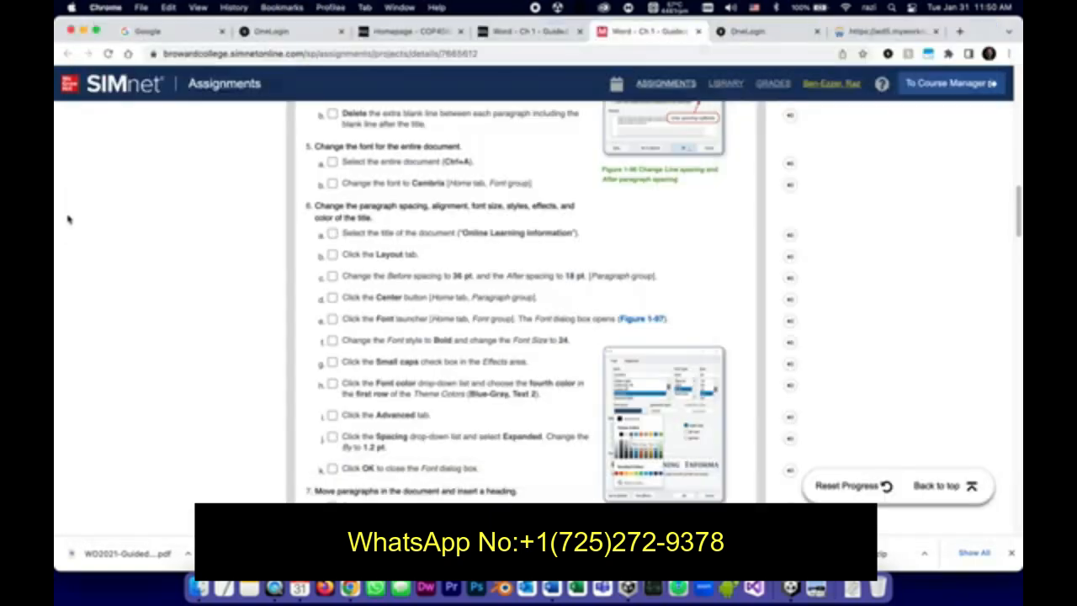
left_click(332, 233)
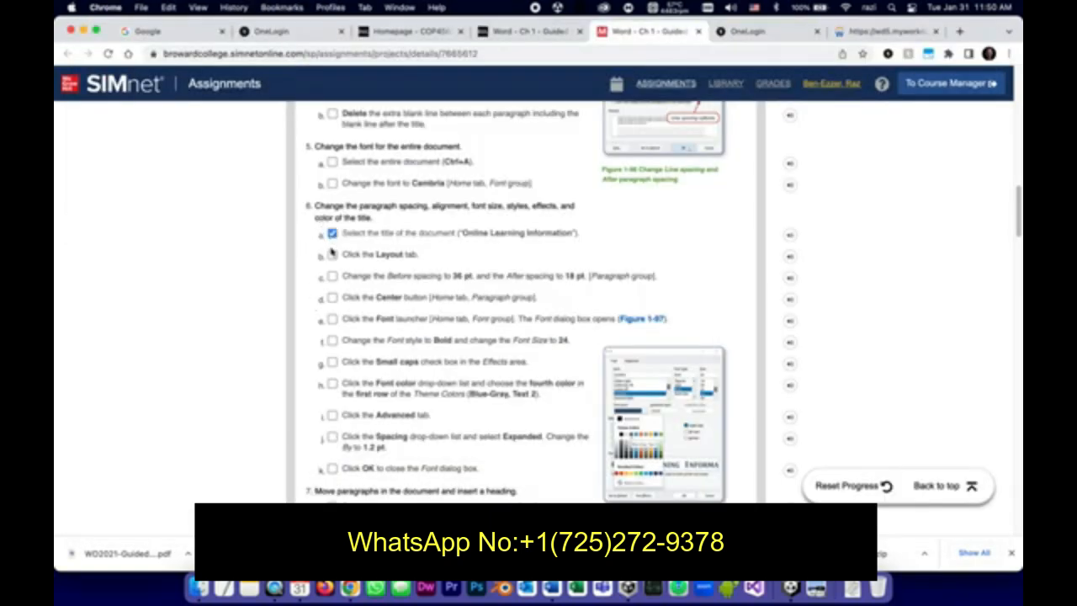
left_click(333, 254)
left_click(333, 276)
left_click(331, 298)
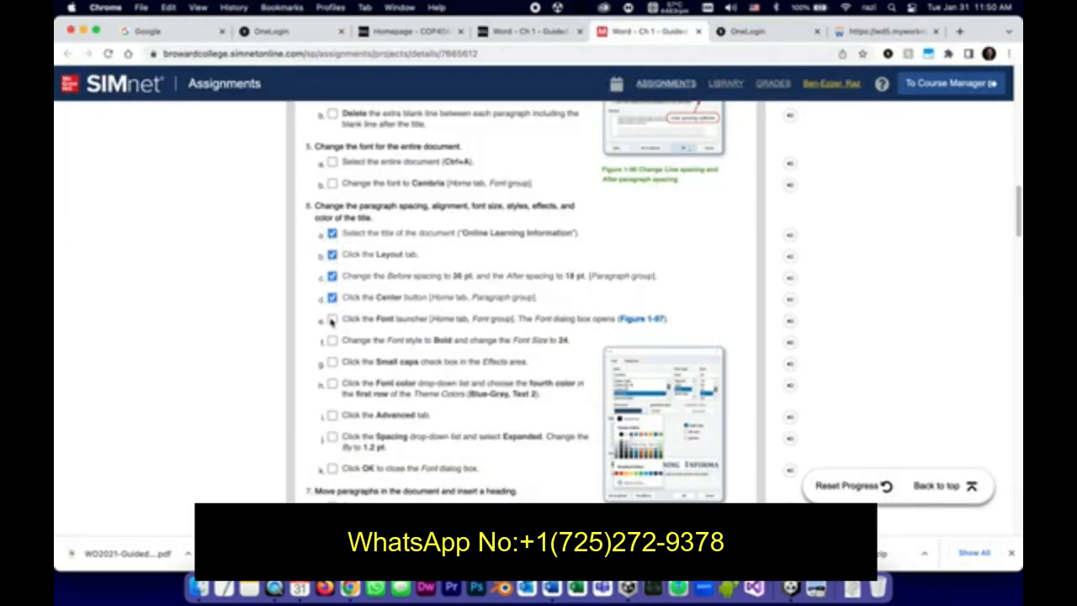
left_click(333, 320)
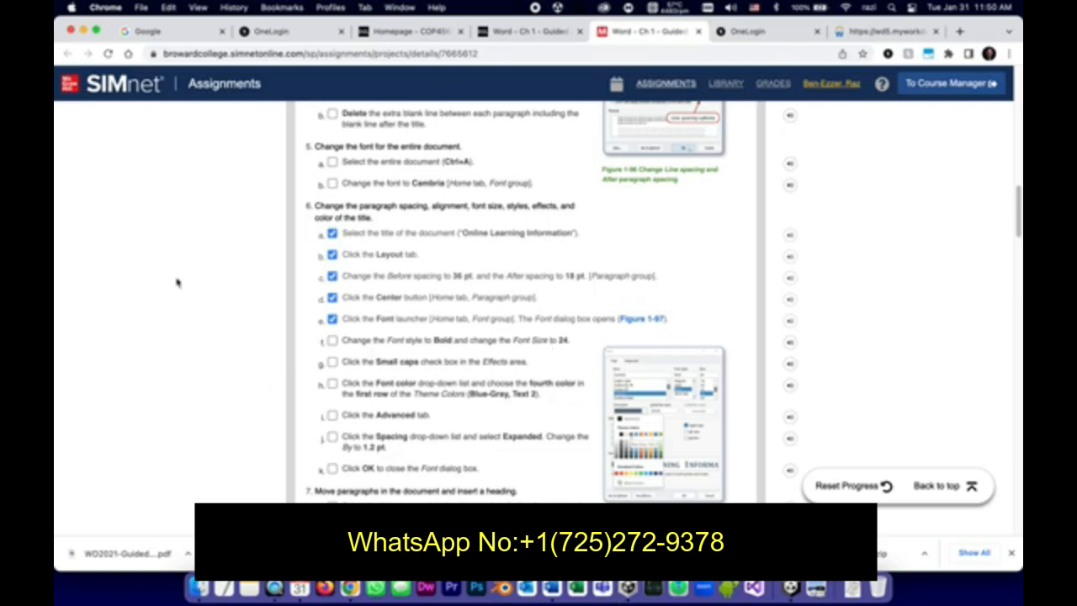
Set the title's font style to Bold and size to 24 in Word, and mark instruction 6f as completed on the SIMnet page
left_click(553, 588)
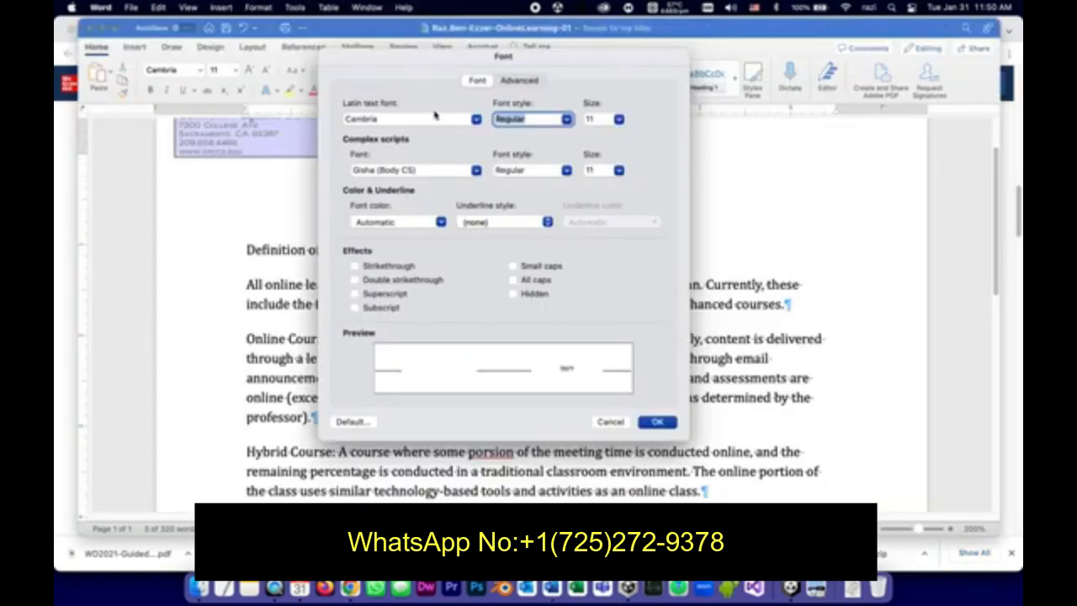
left_click(567, 120)
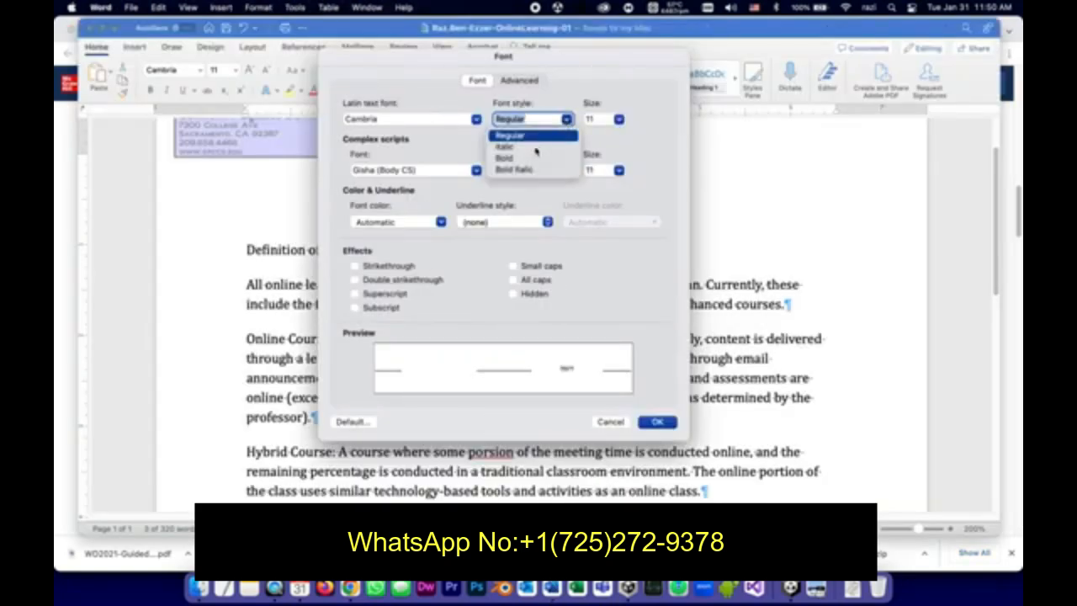
left_click(510, 159)
left_click(596, 119)
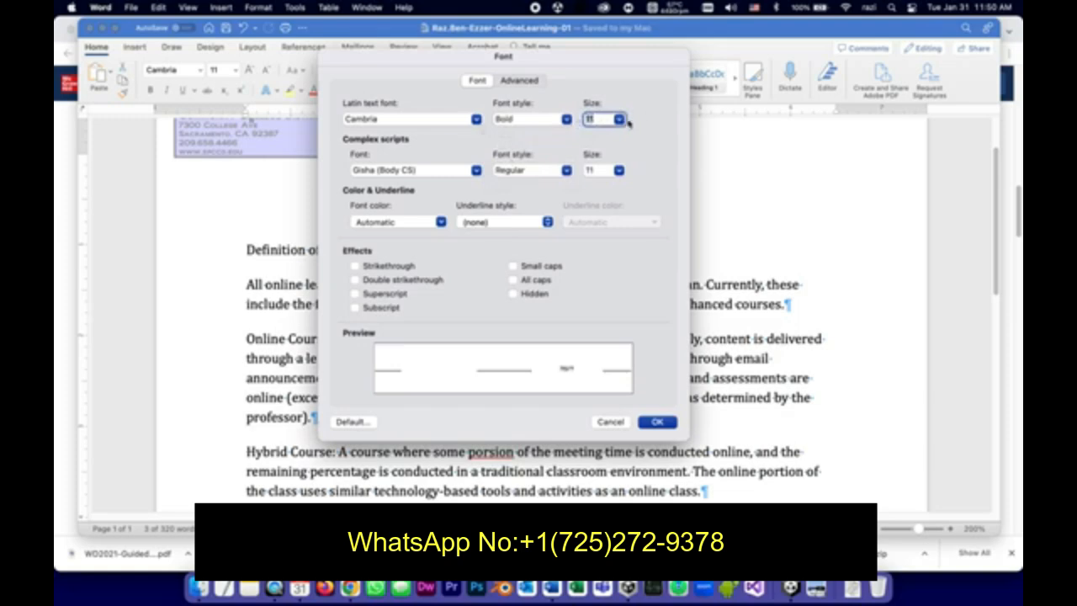
left_click(620, 121)
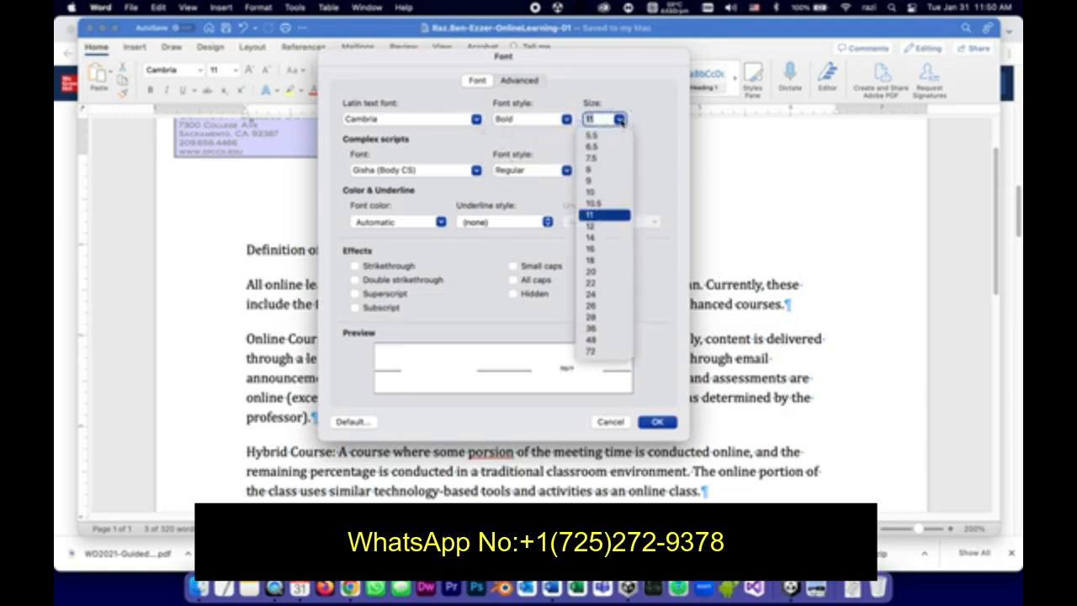
left_click(595, 297)
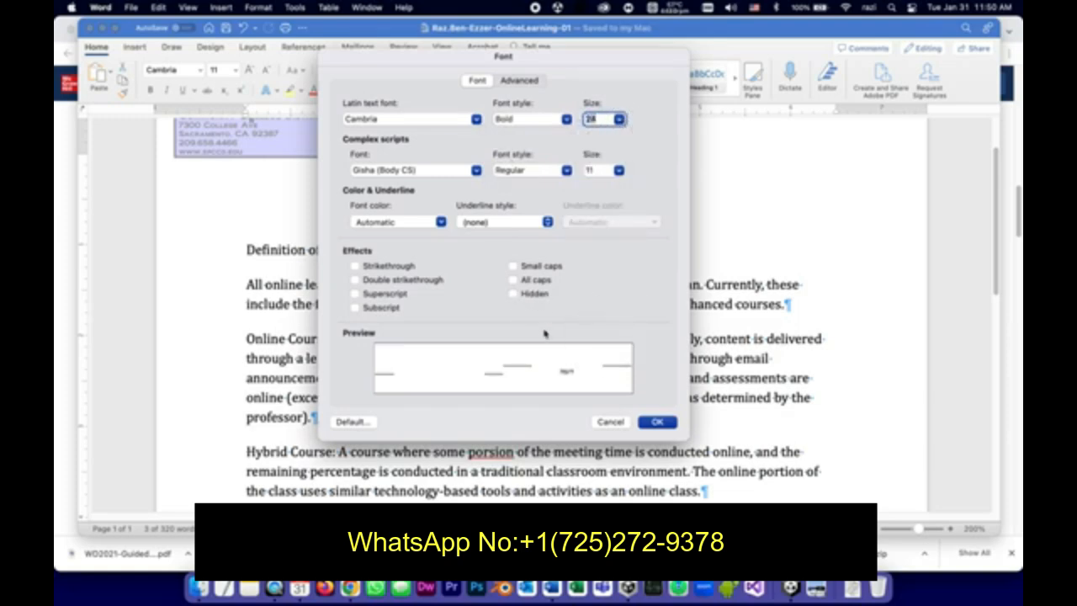
left_click(57, 223)
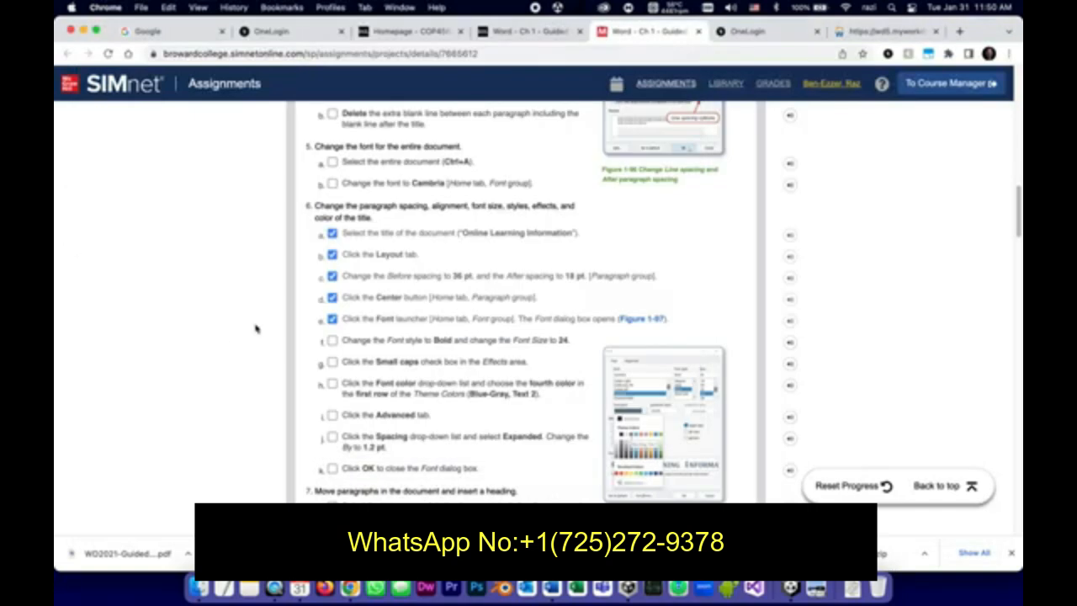
left_click(334, 341)
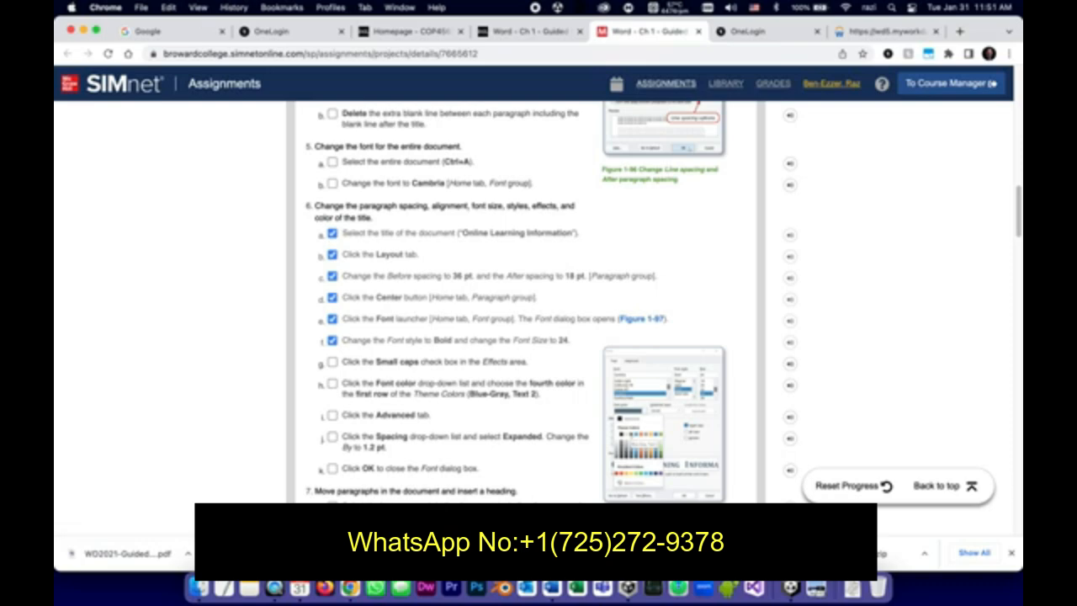
Enable the Small caps effect for the title in Word, and mark instruction 6g as completed on the SIMnet page
left_click(551, 592)
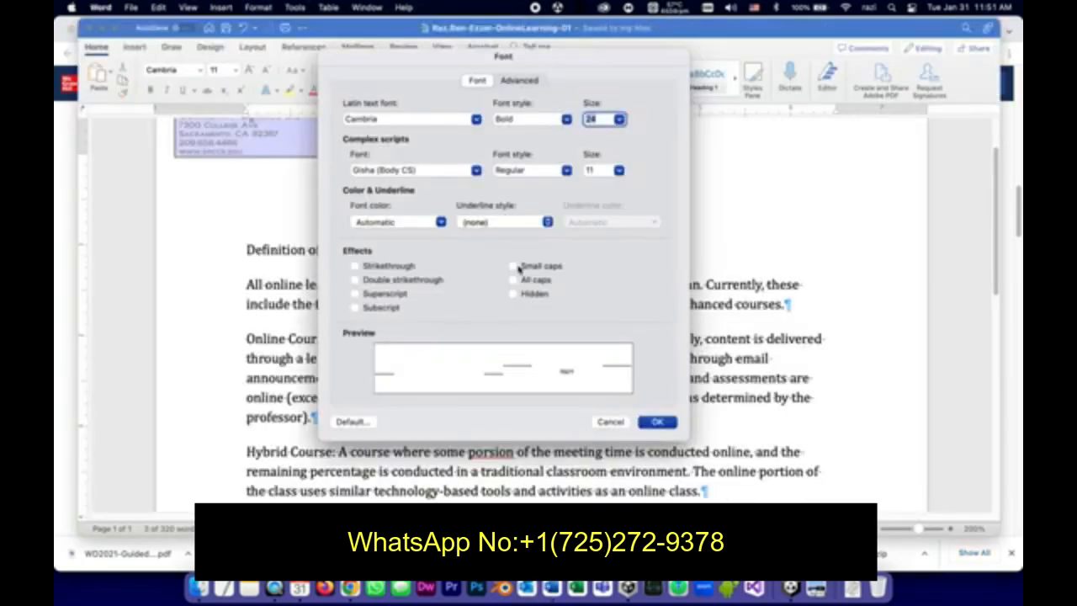
left_click(513, 266)
left_click(64, 283)
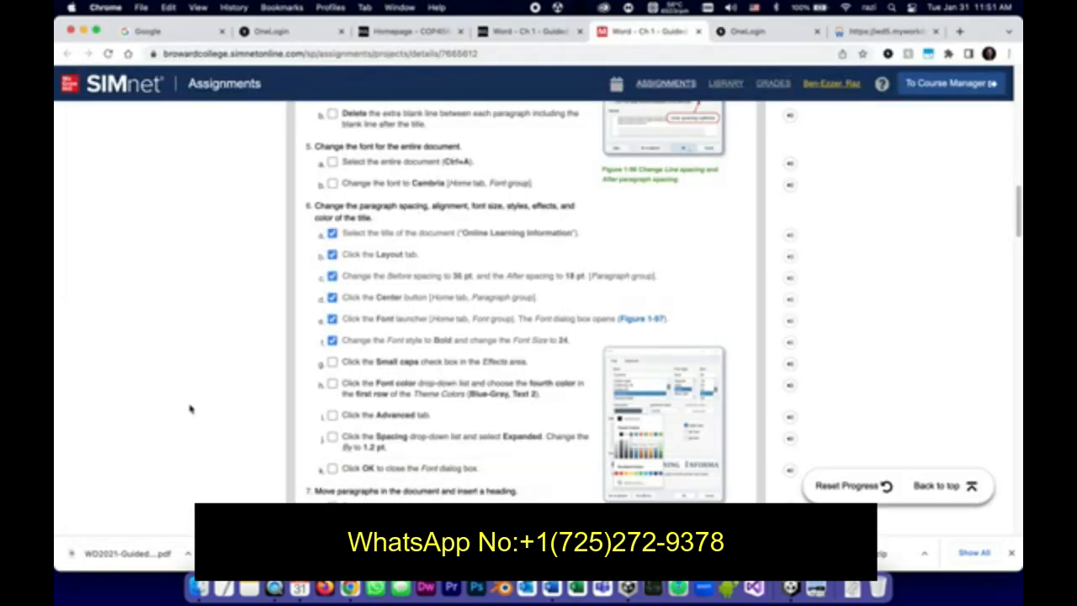
left_click(332, 363)
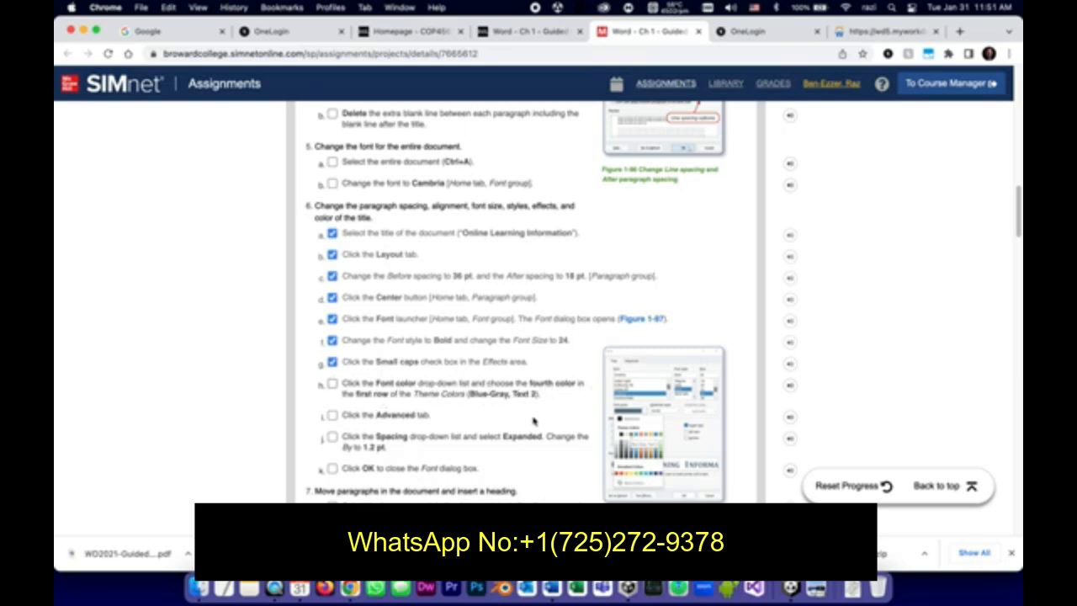
Set the title's font color to Blue-Gray, Text 2 in Word, and mark instruction 6h as completed on the SIMnet page
left_click(547, 591)
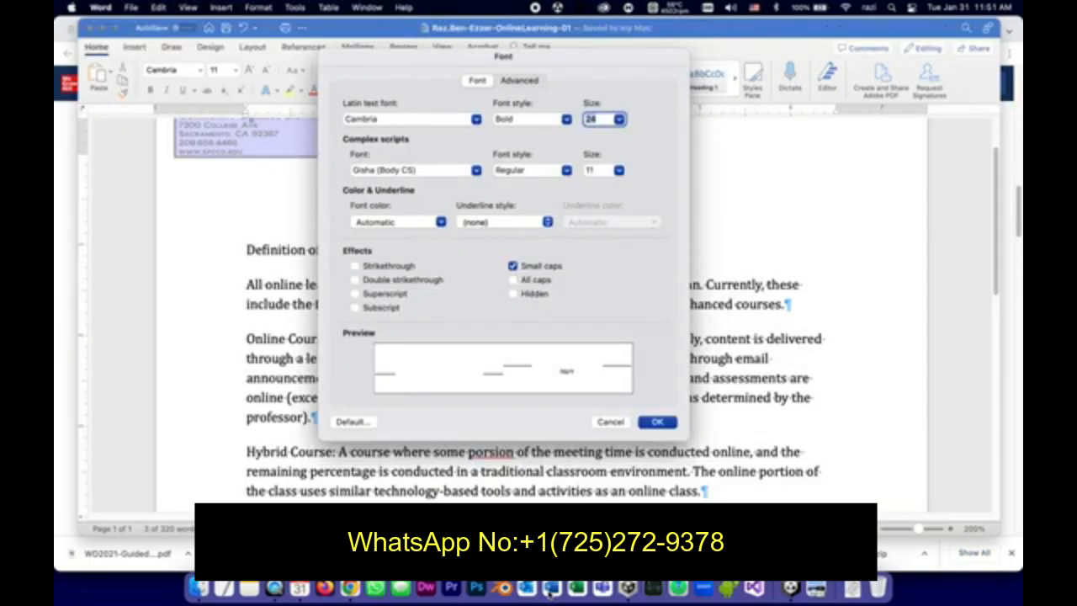
left_click(395, 223)
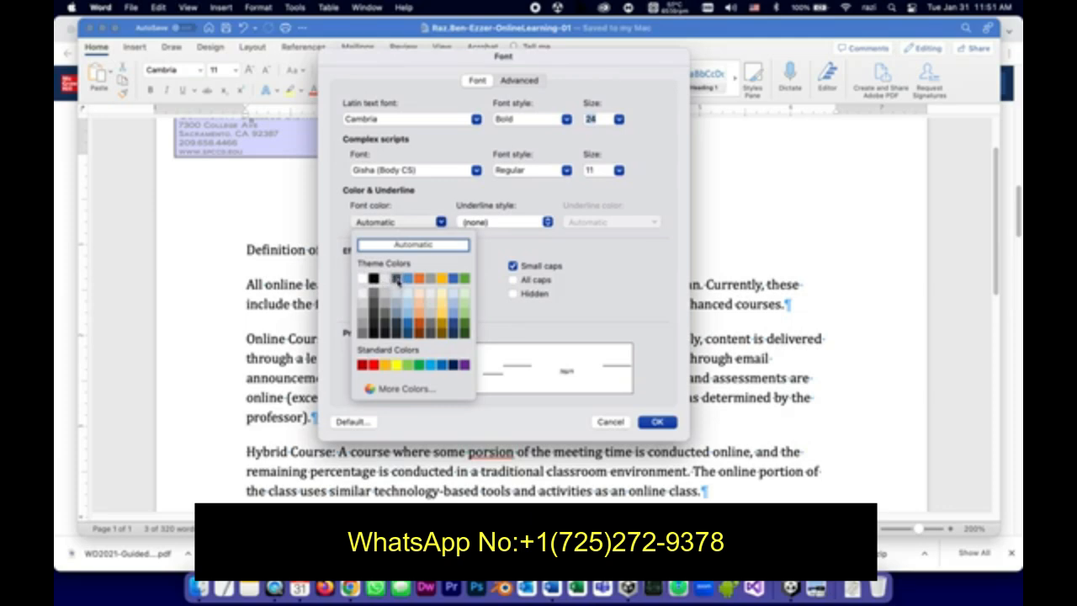
left_click(397, 281)
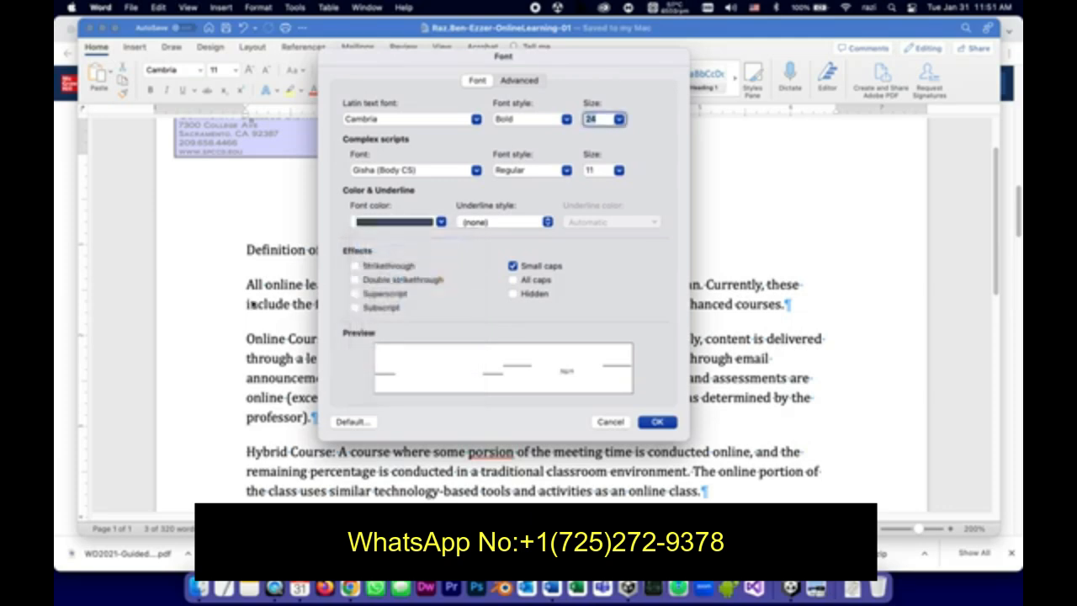
left_click(63, 244)
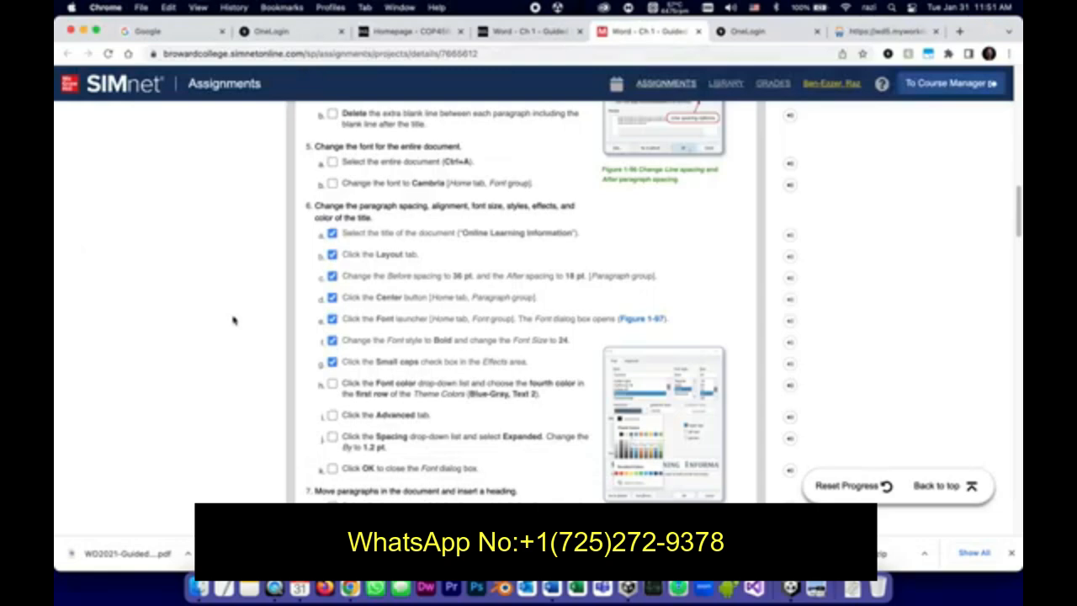
left_click(332, 384)
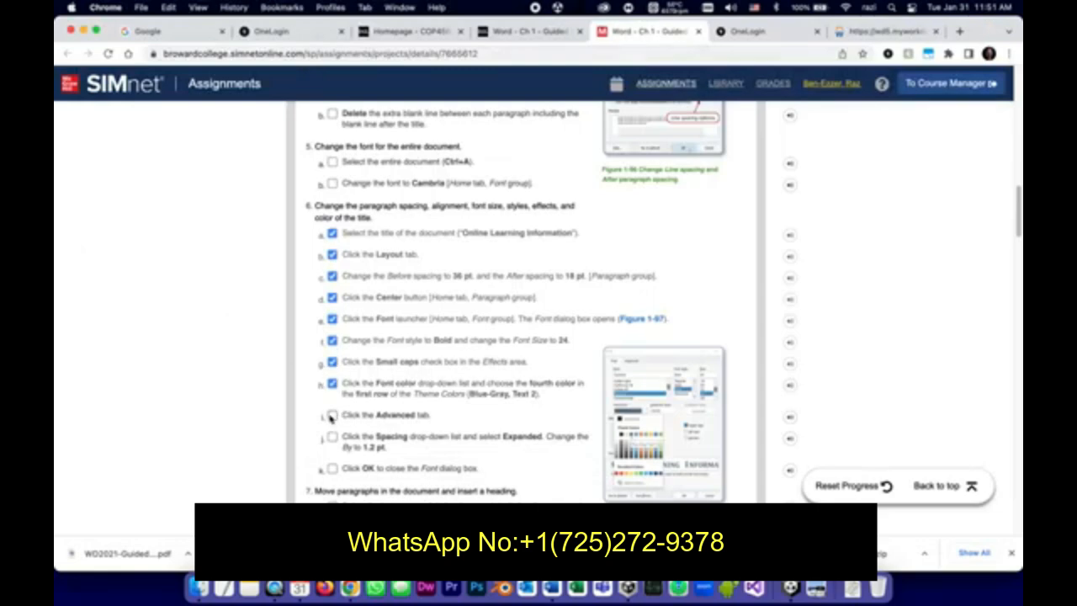
Display the Advanced font settings for the title in Word, mark instruction 6i as completed on the SIMnet page, and return to Word
left_click(553, 593)
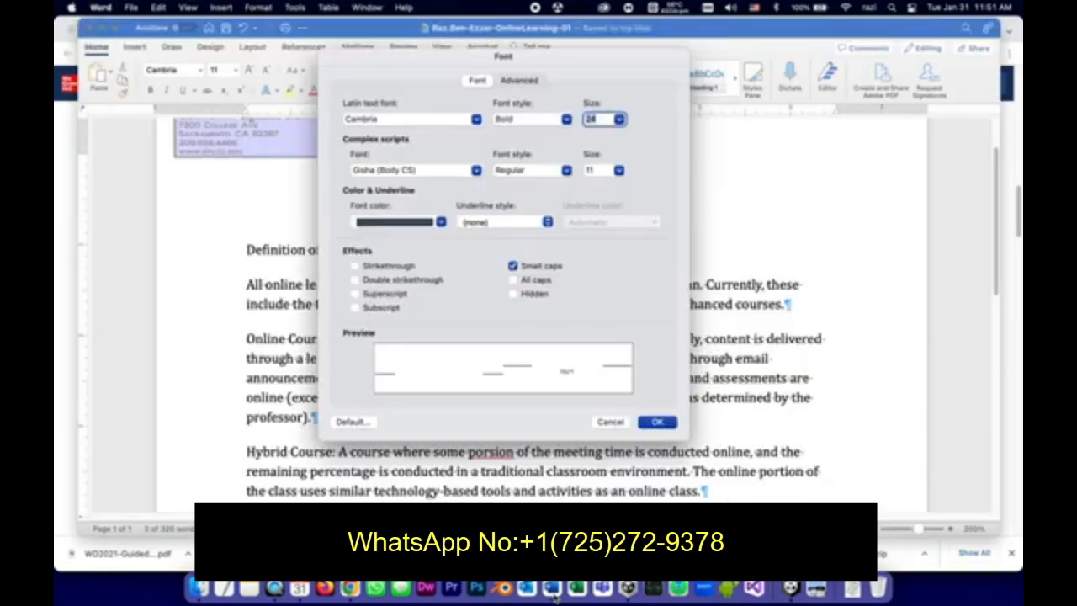
left_click(514, 83)
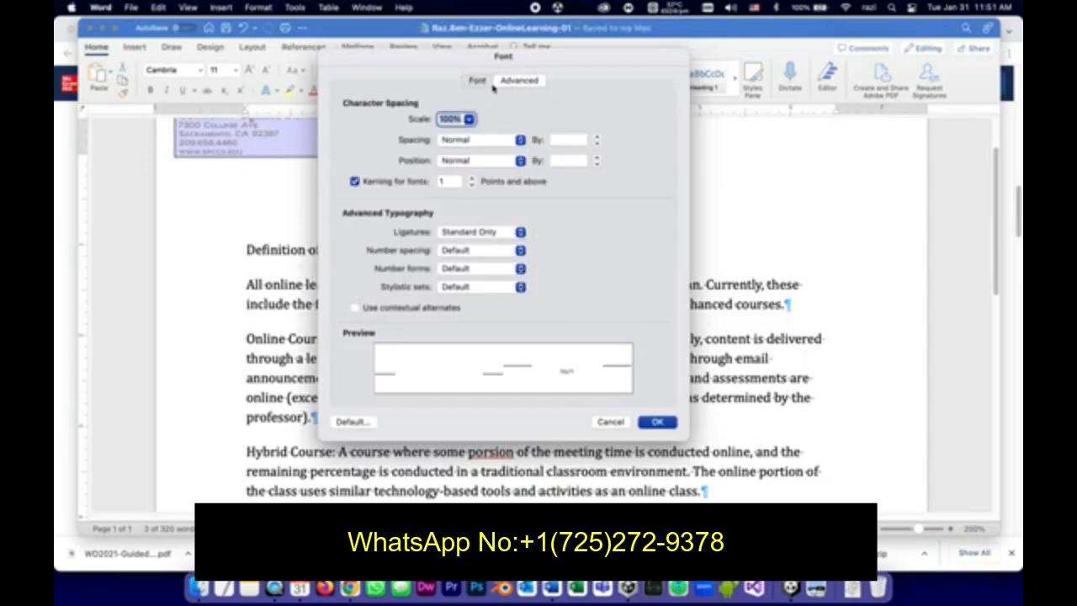
left_click(69, 215)
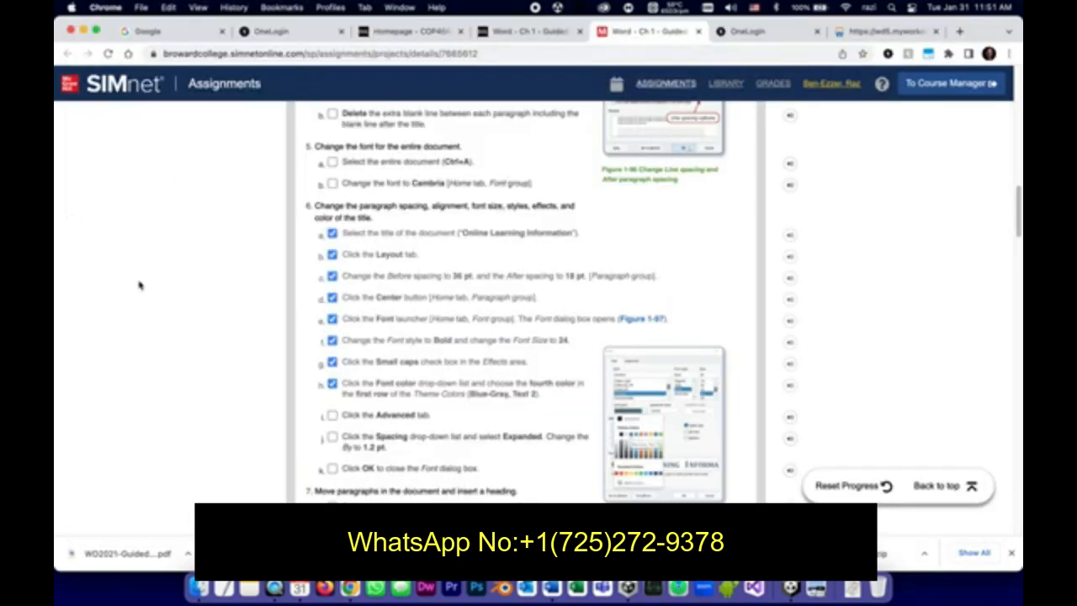
left_click(331, 416)
key("super+Tab")
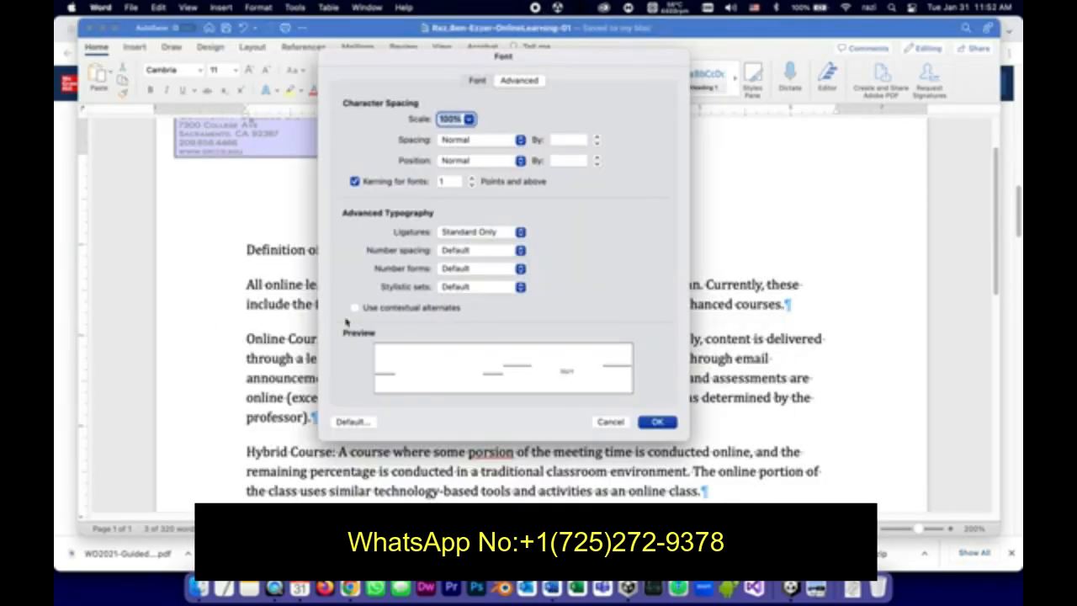
Set the title's character spacing to Expanded by 1.2 pt and apply the font settings
left_click(476, 141)
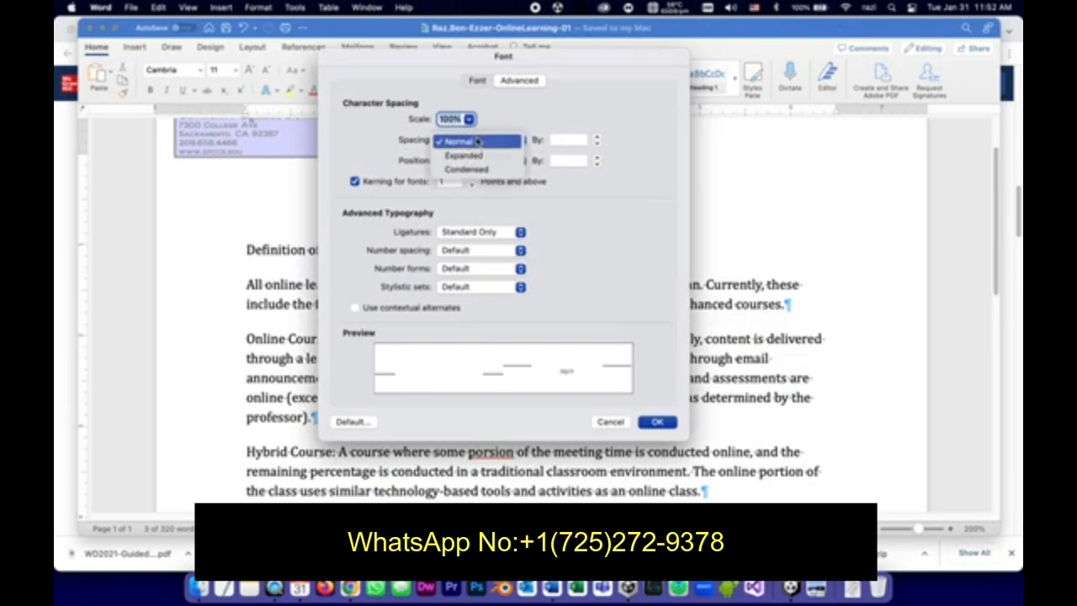
left_click(477, 155)
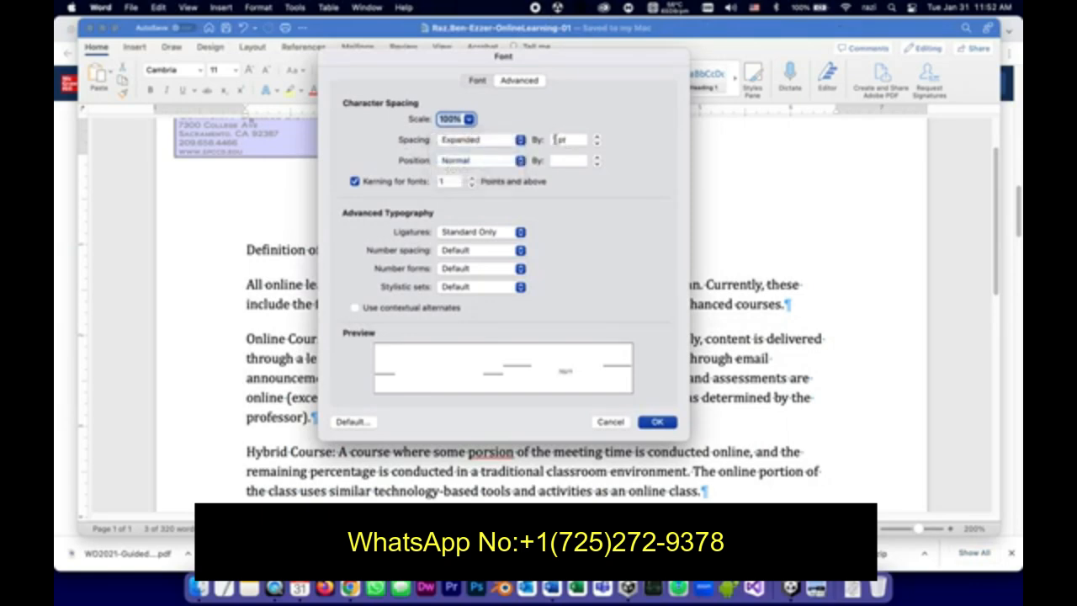
left_click(552, 140)
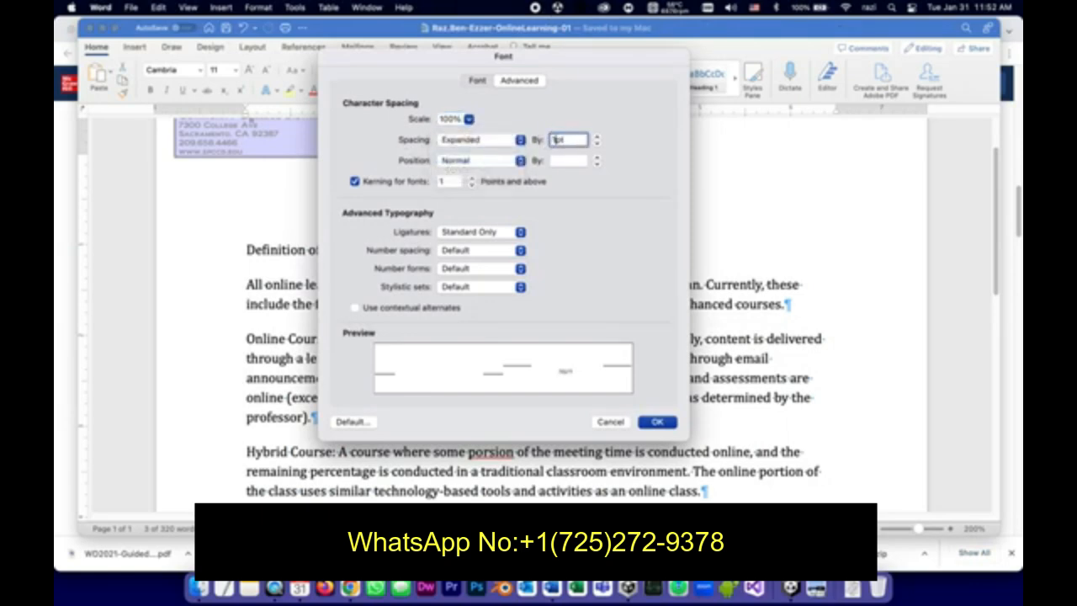
type(".2")
left_click(667, 422)
left_click(668, 423)
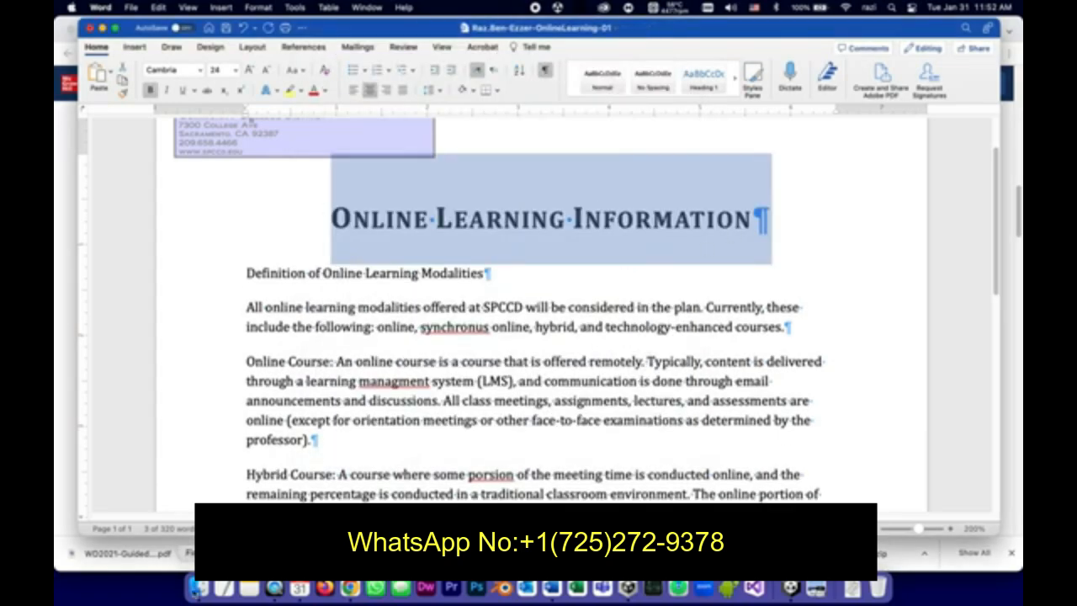
Switch to the SIMnet page and mark instructions 6j and 6k as completed
left_click(65, 286)
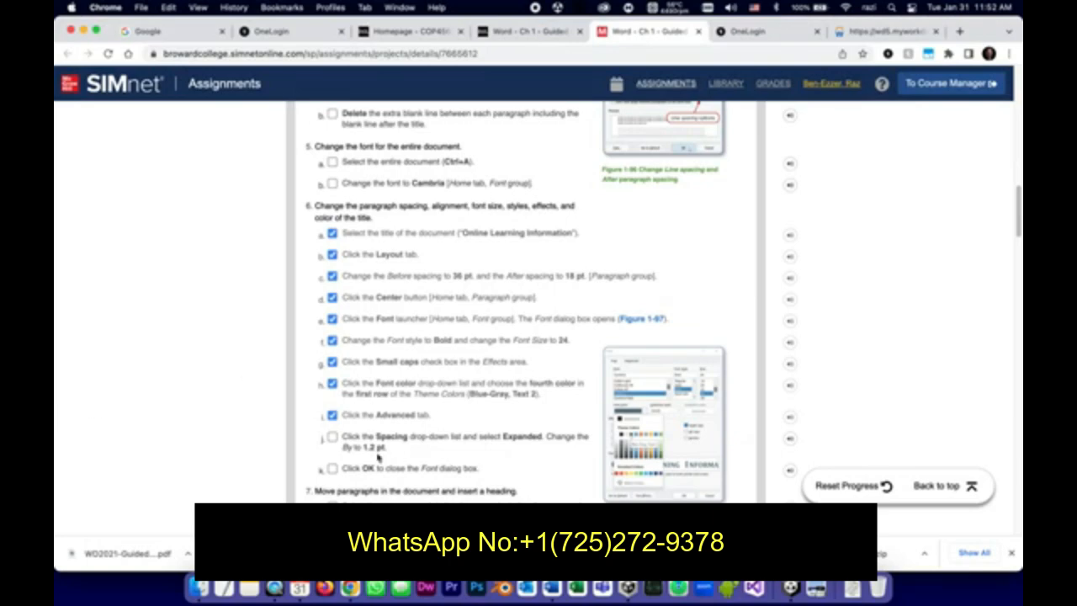
left_click(332, 437)
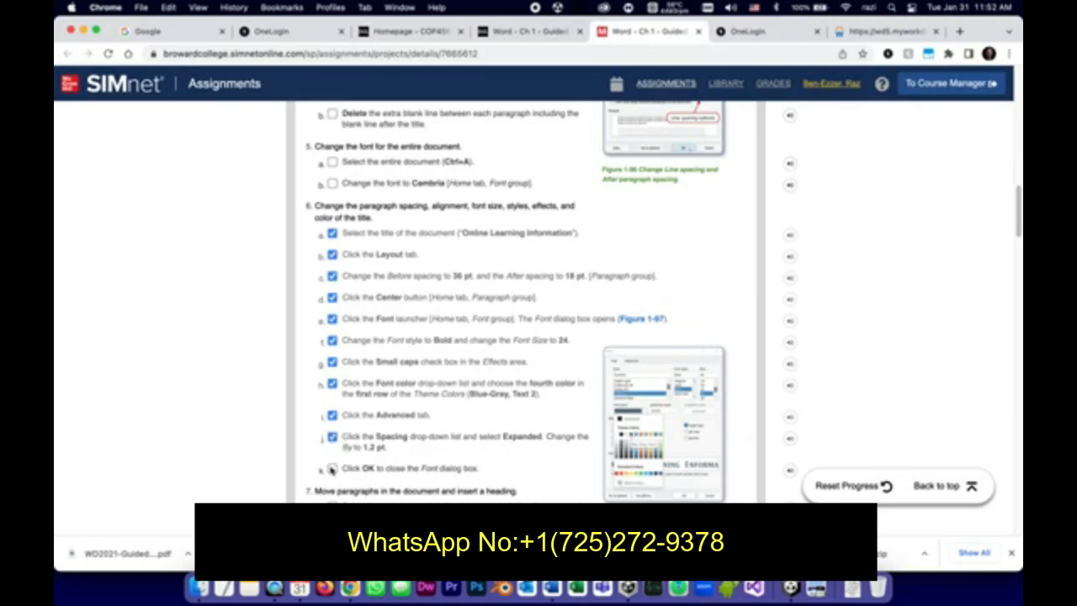
left_click(333, 468)
Return to the OnlineLearning-01 document in Word, hide the formatting marks and deselect the title
left_click(554, 594)
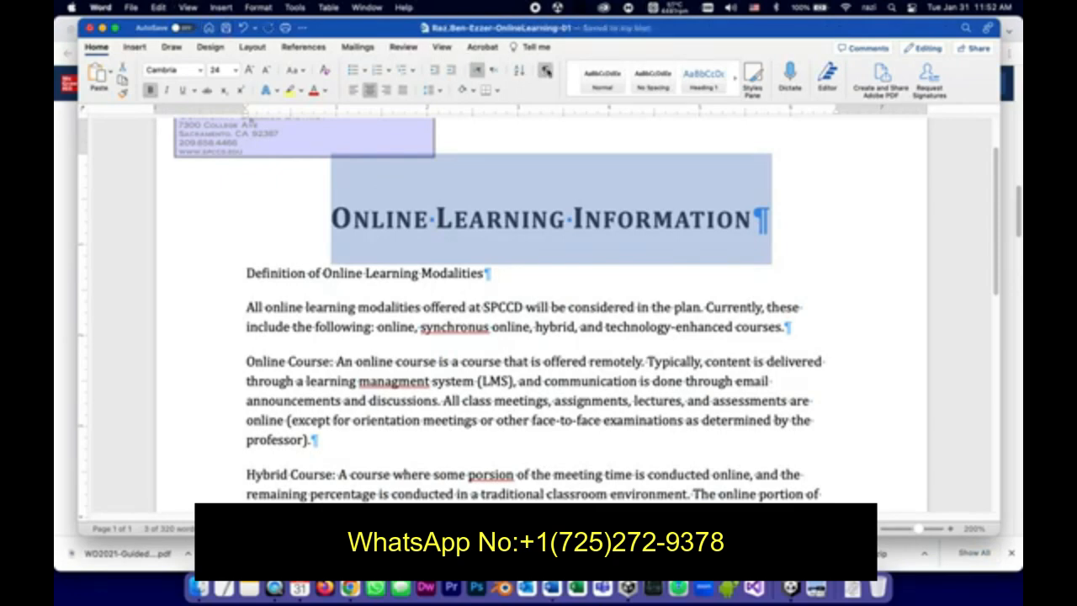
left_click(545, 70)
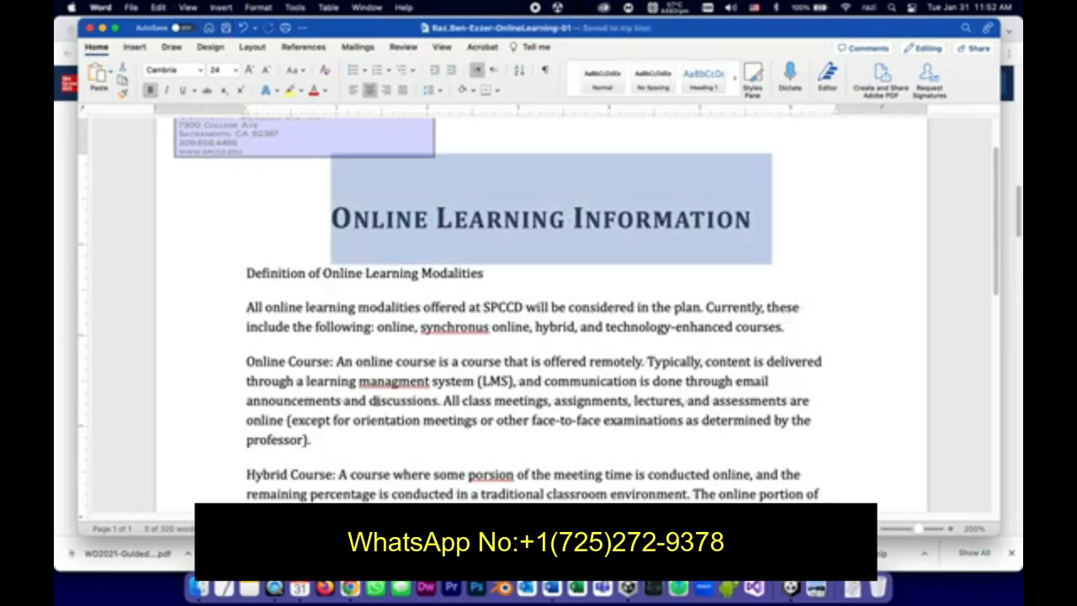
left_click(365, 209)
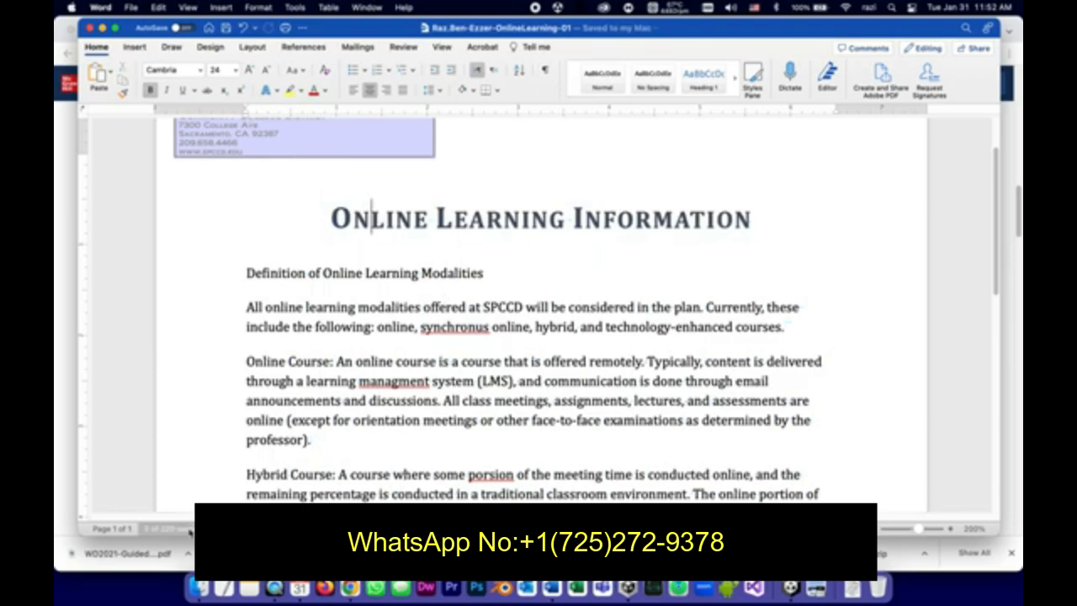
Open WD2021-GuidedProject-1-2-solution.pdf from the Downloads folder in Finder, compare its title formatting with the document, and return to Word
left_click(199, 588)
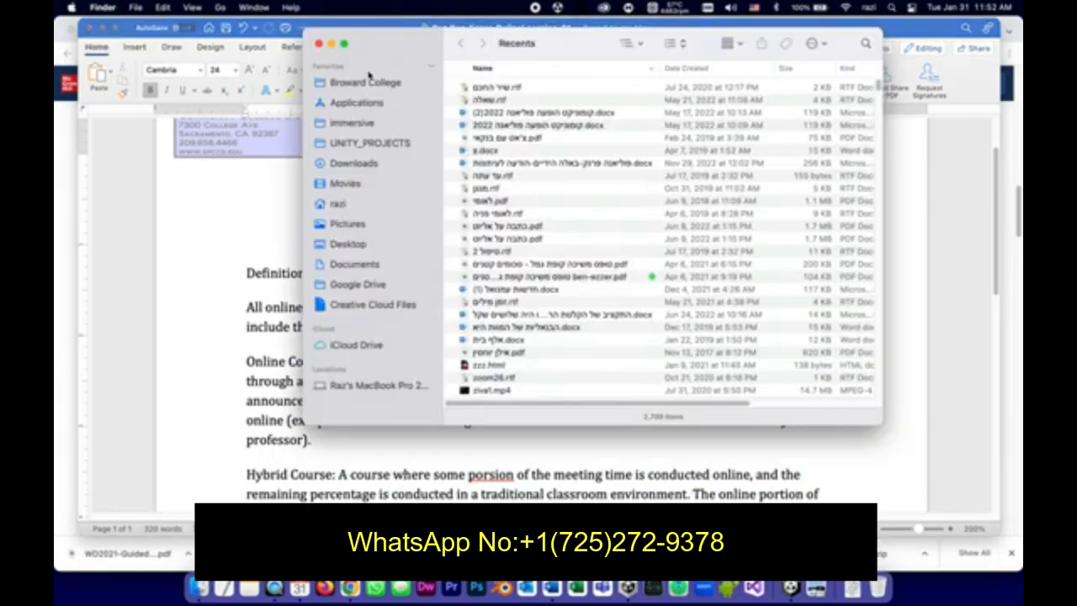
left_click(356, 164)
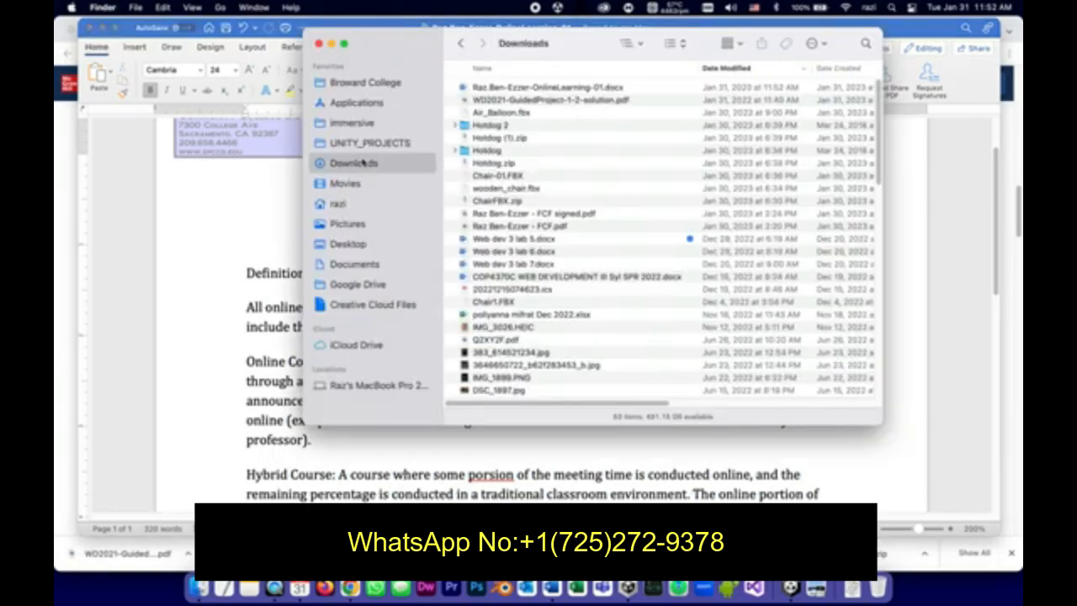
left_click(465, 99)
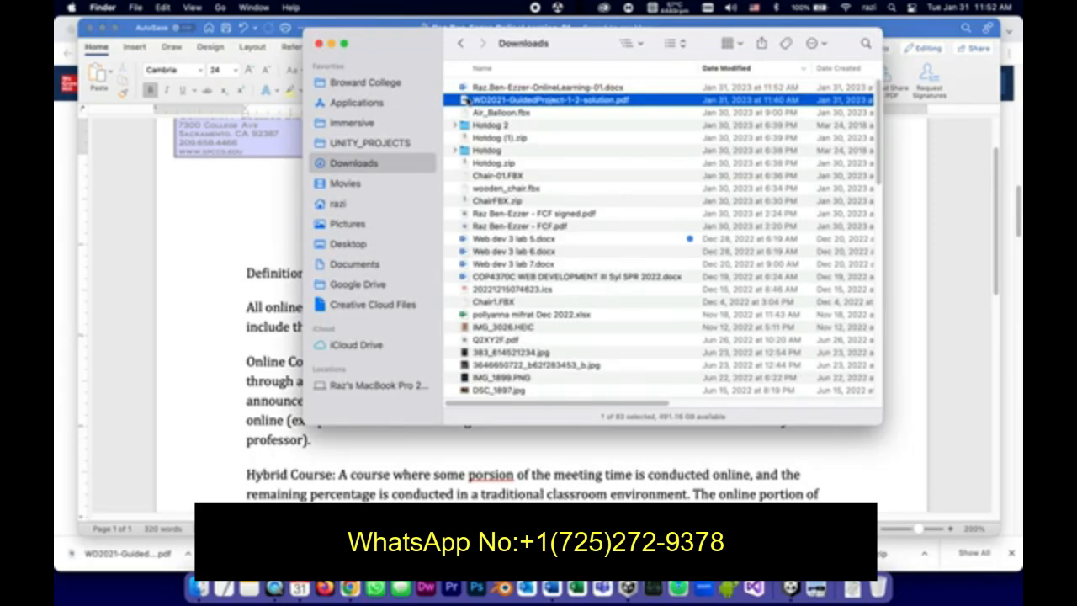
double_click(465, 99)
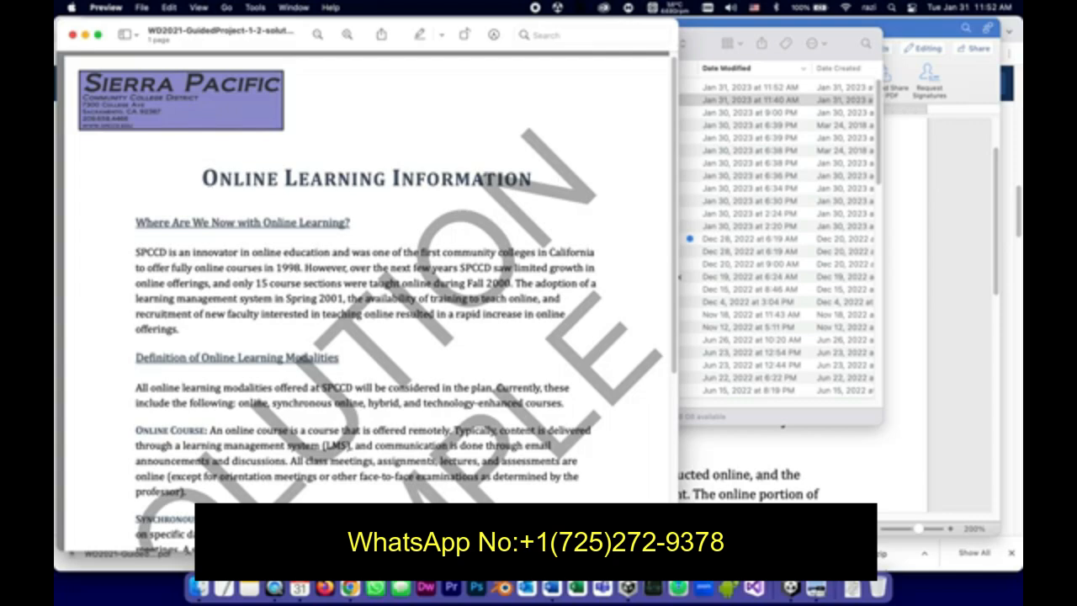
left_click(940, 174)
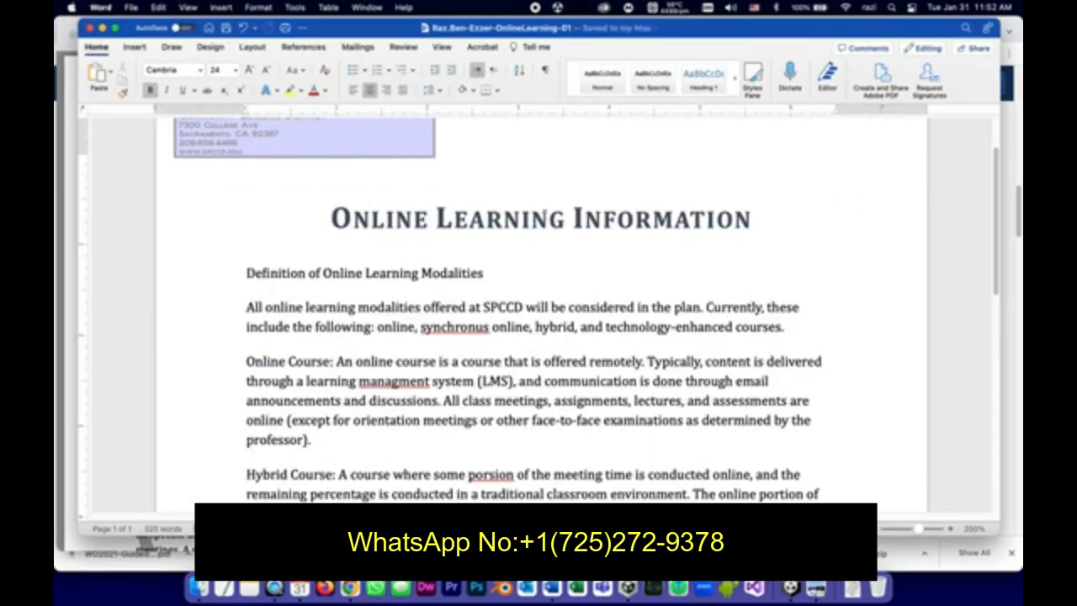